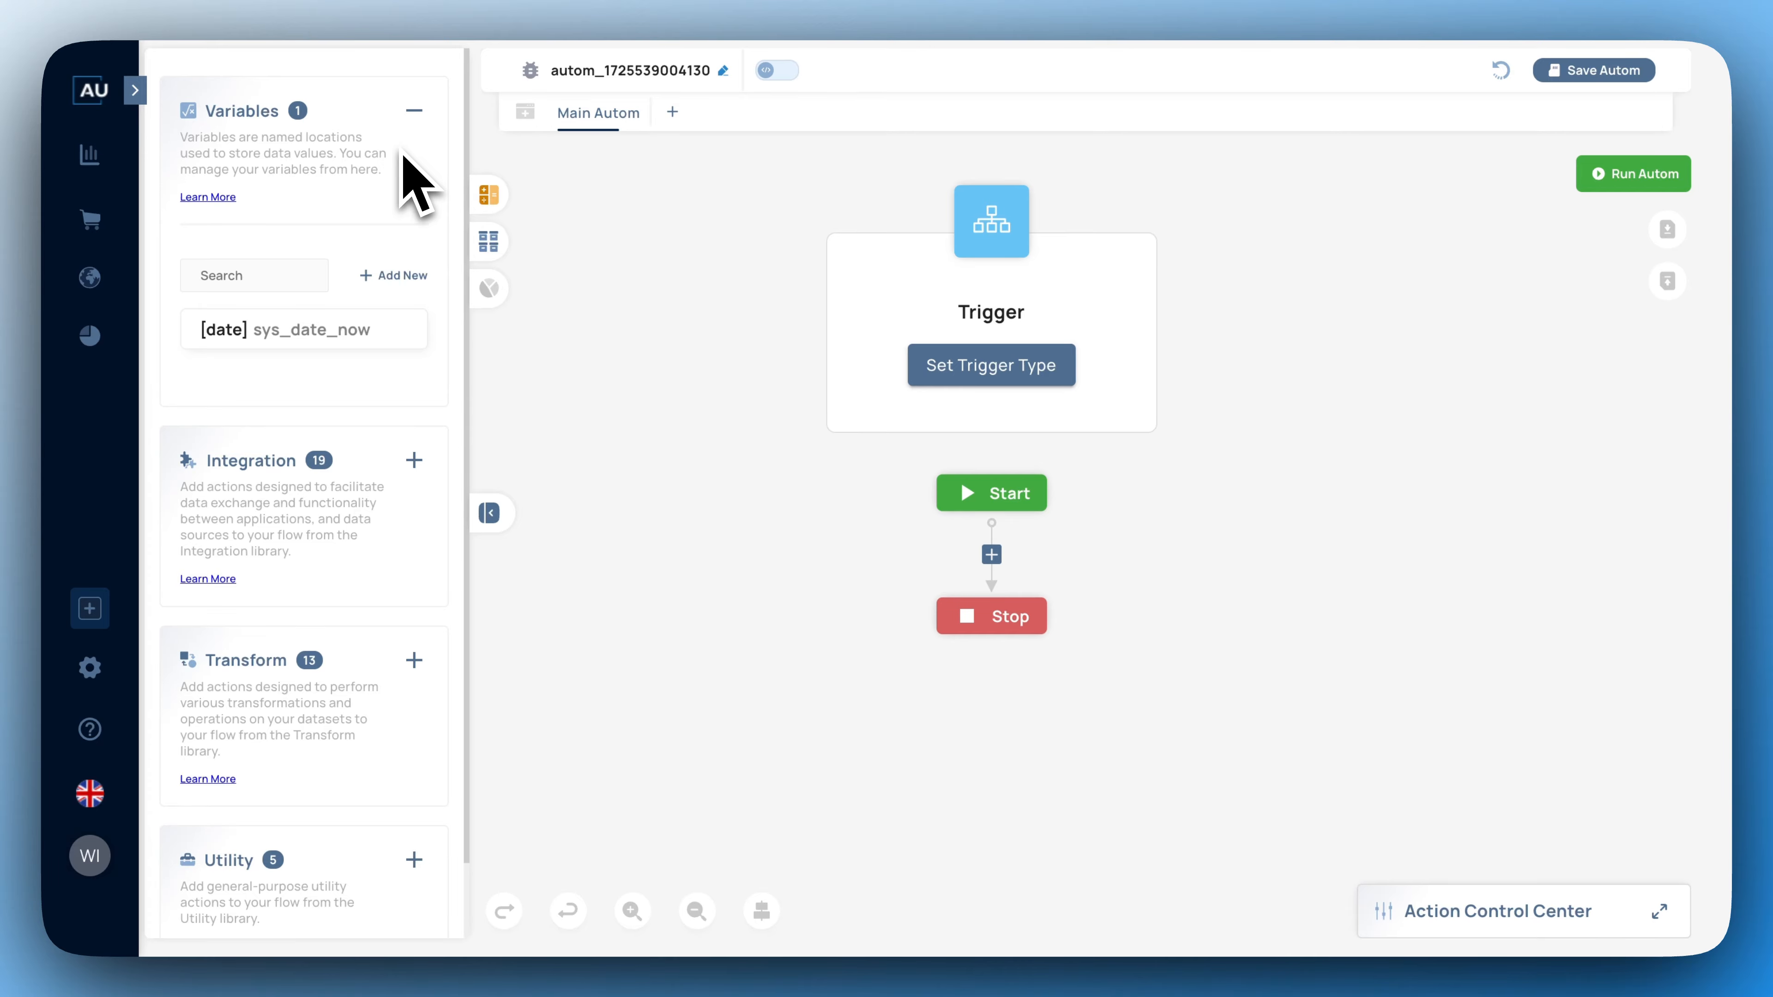
- Look at the form for adding a new variable, close it without saving, and collapse the Variables section
left_click(394, 275)
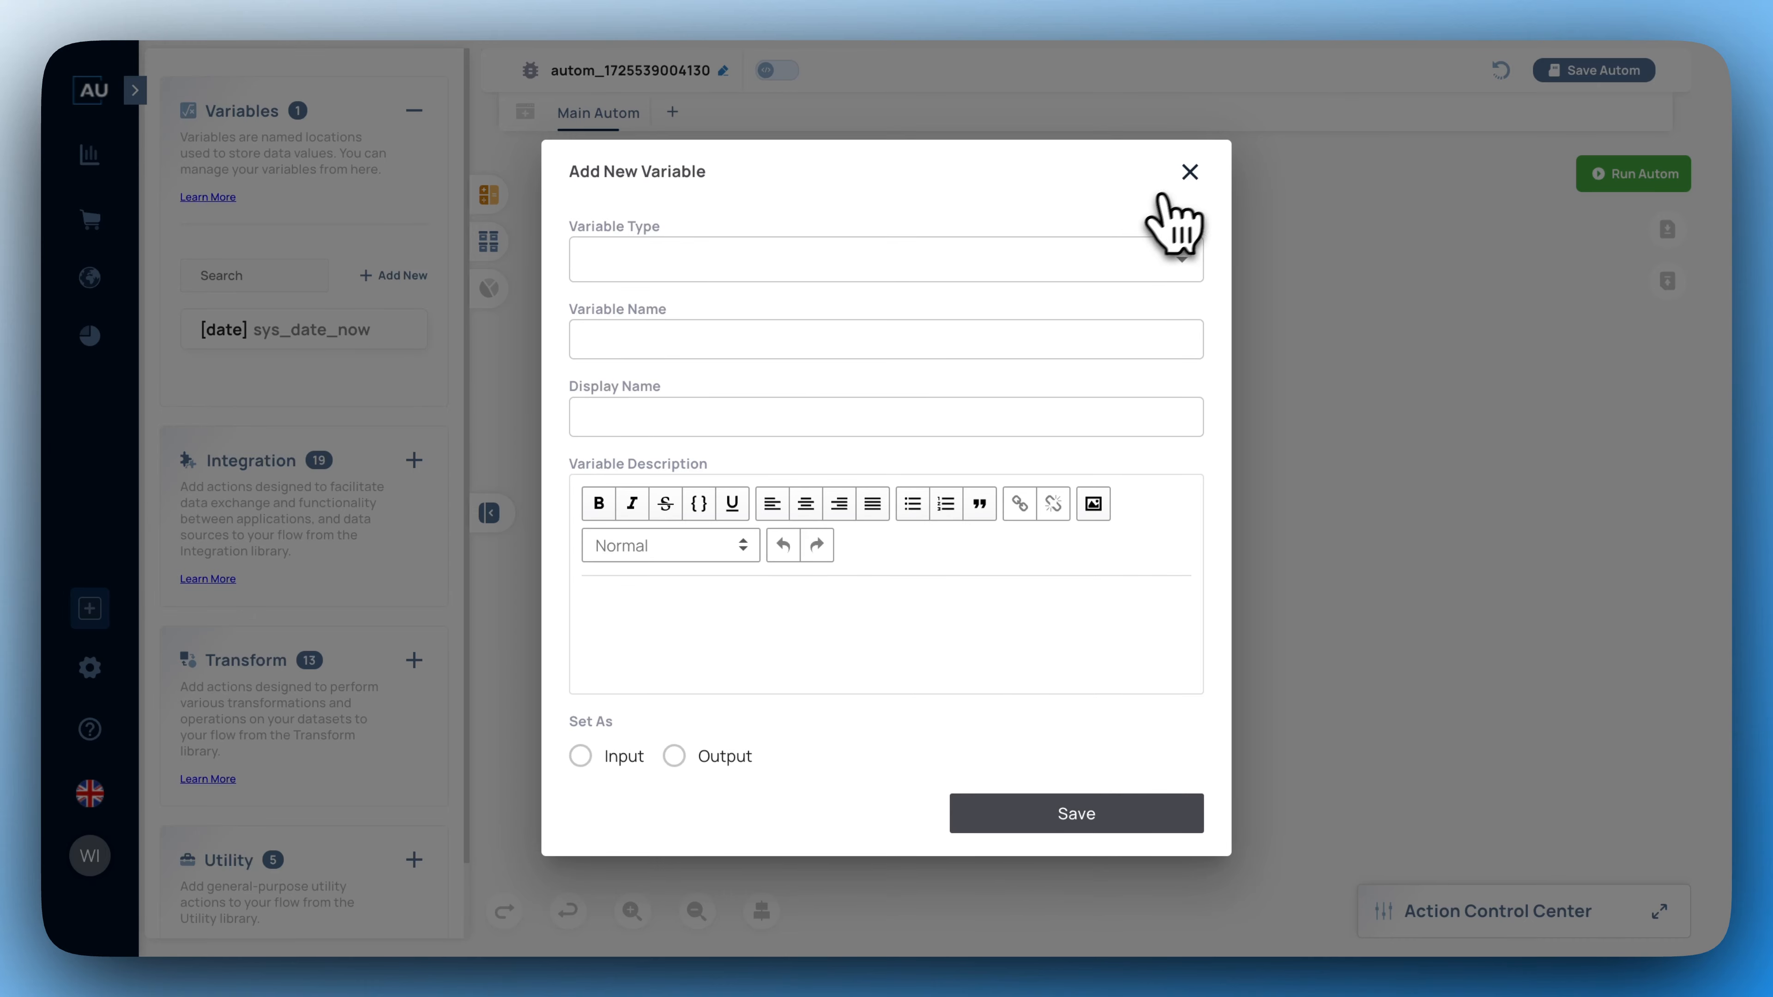
left_click(1189, 172)
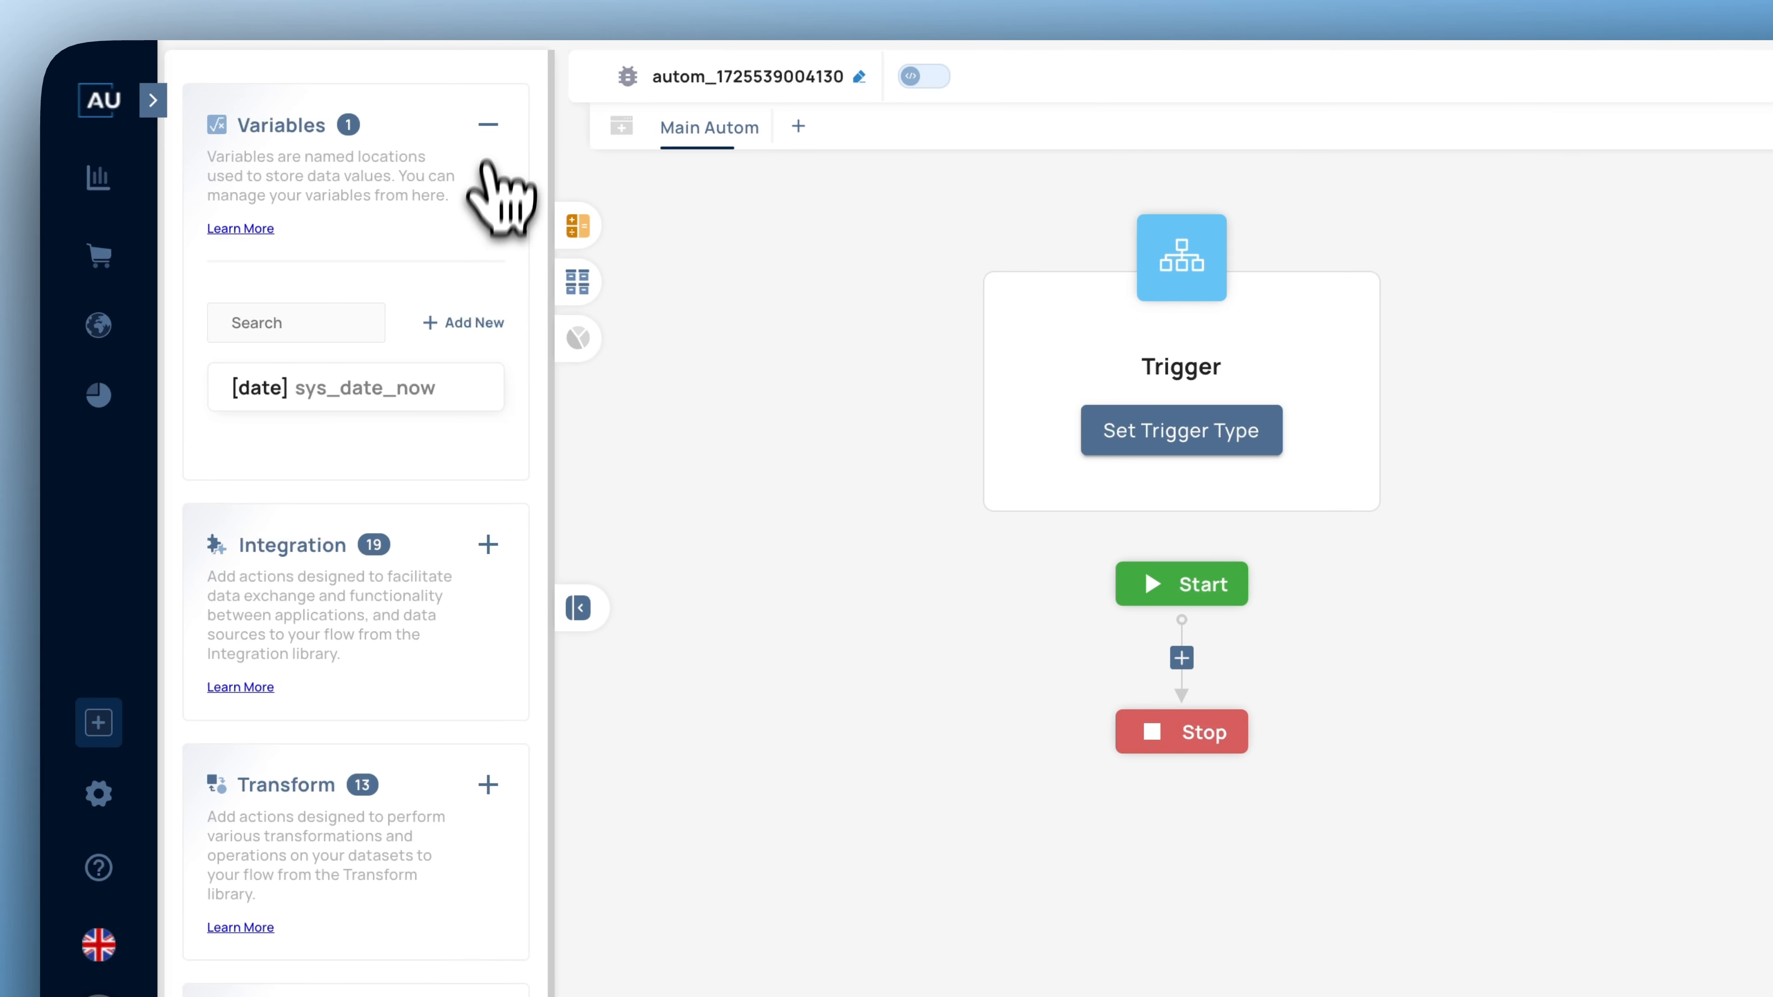
left_click(488, 125)
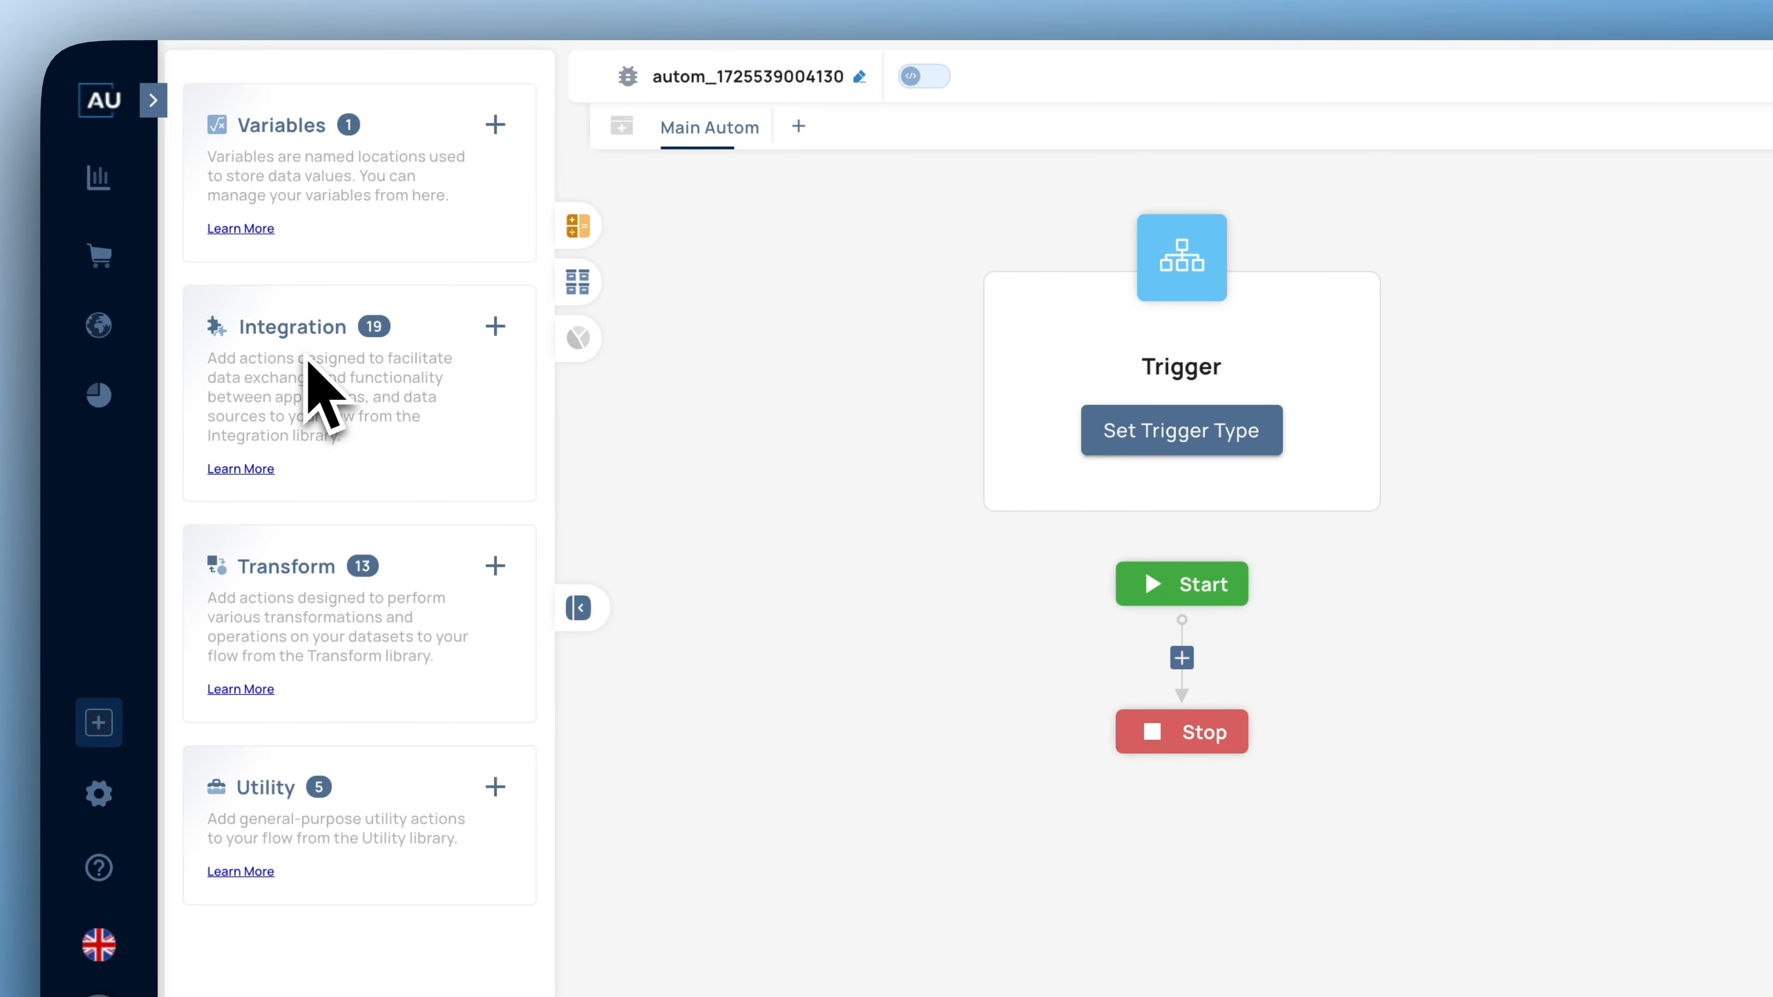
- Expand the Integration library and examine its list of available app connectors
left_click(495, 326)
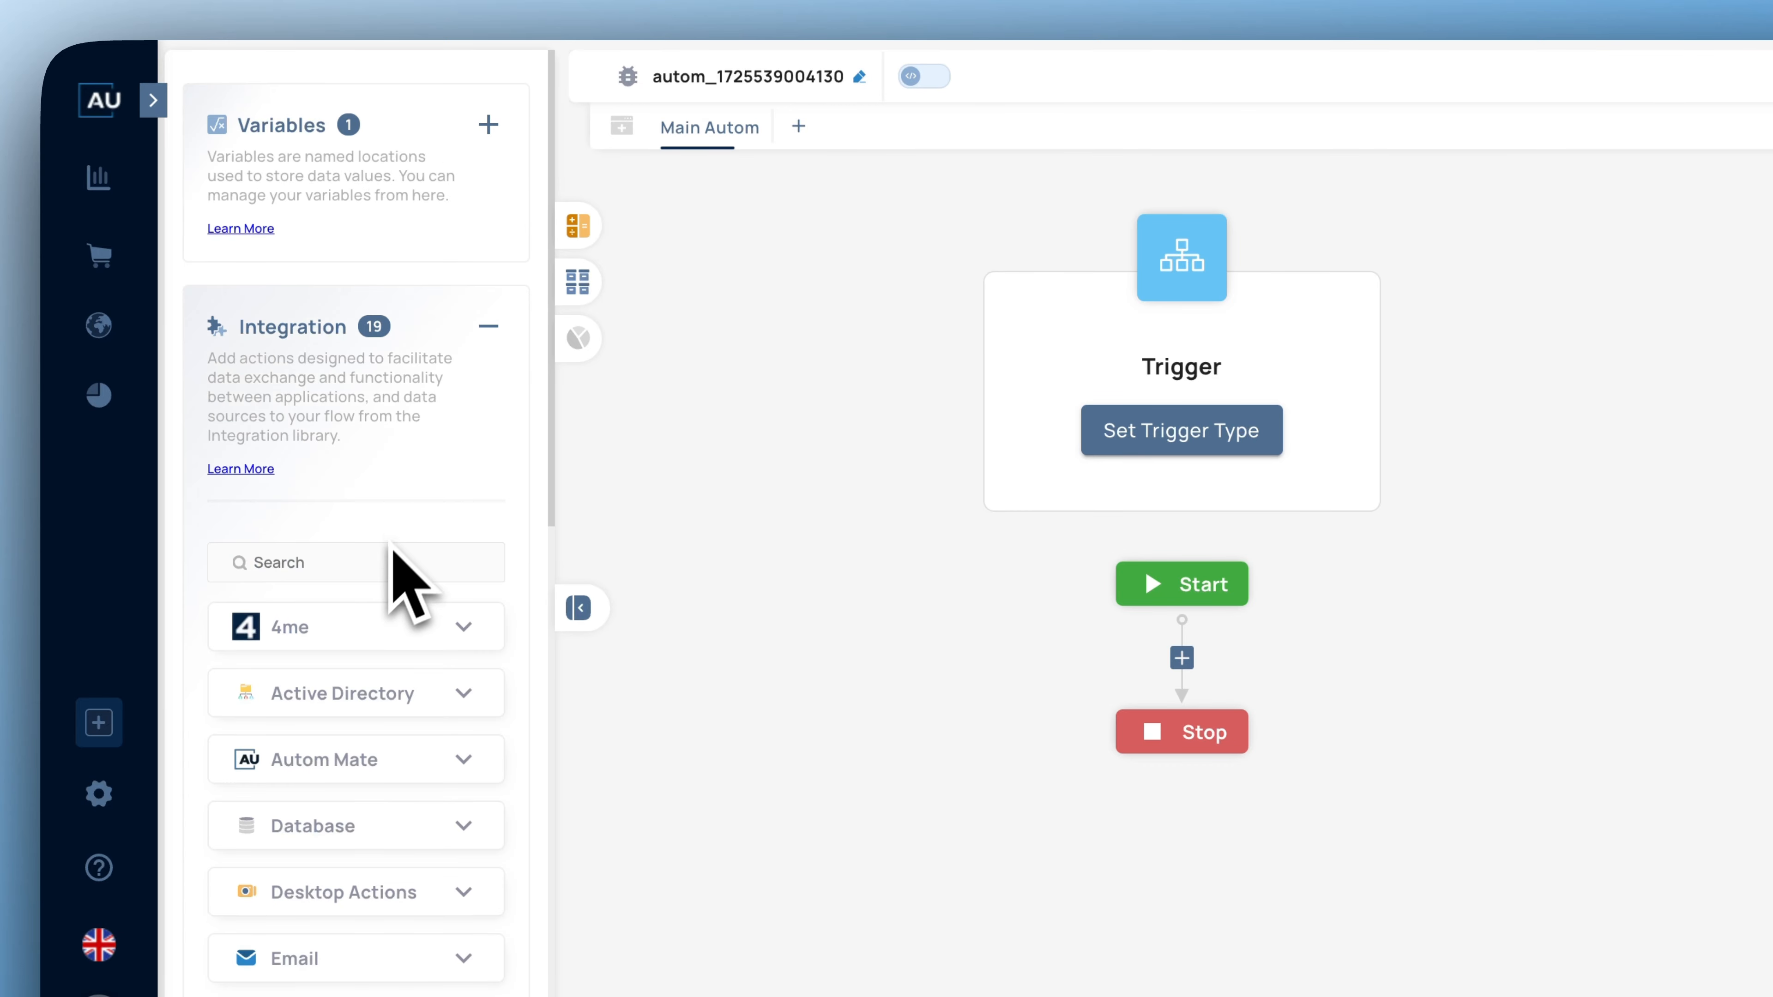
scroll(392, 548, "down", 3)
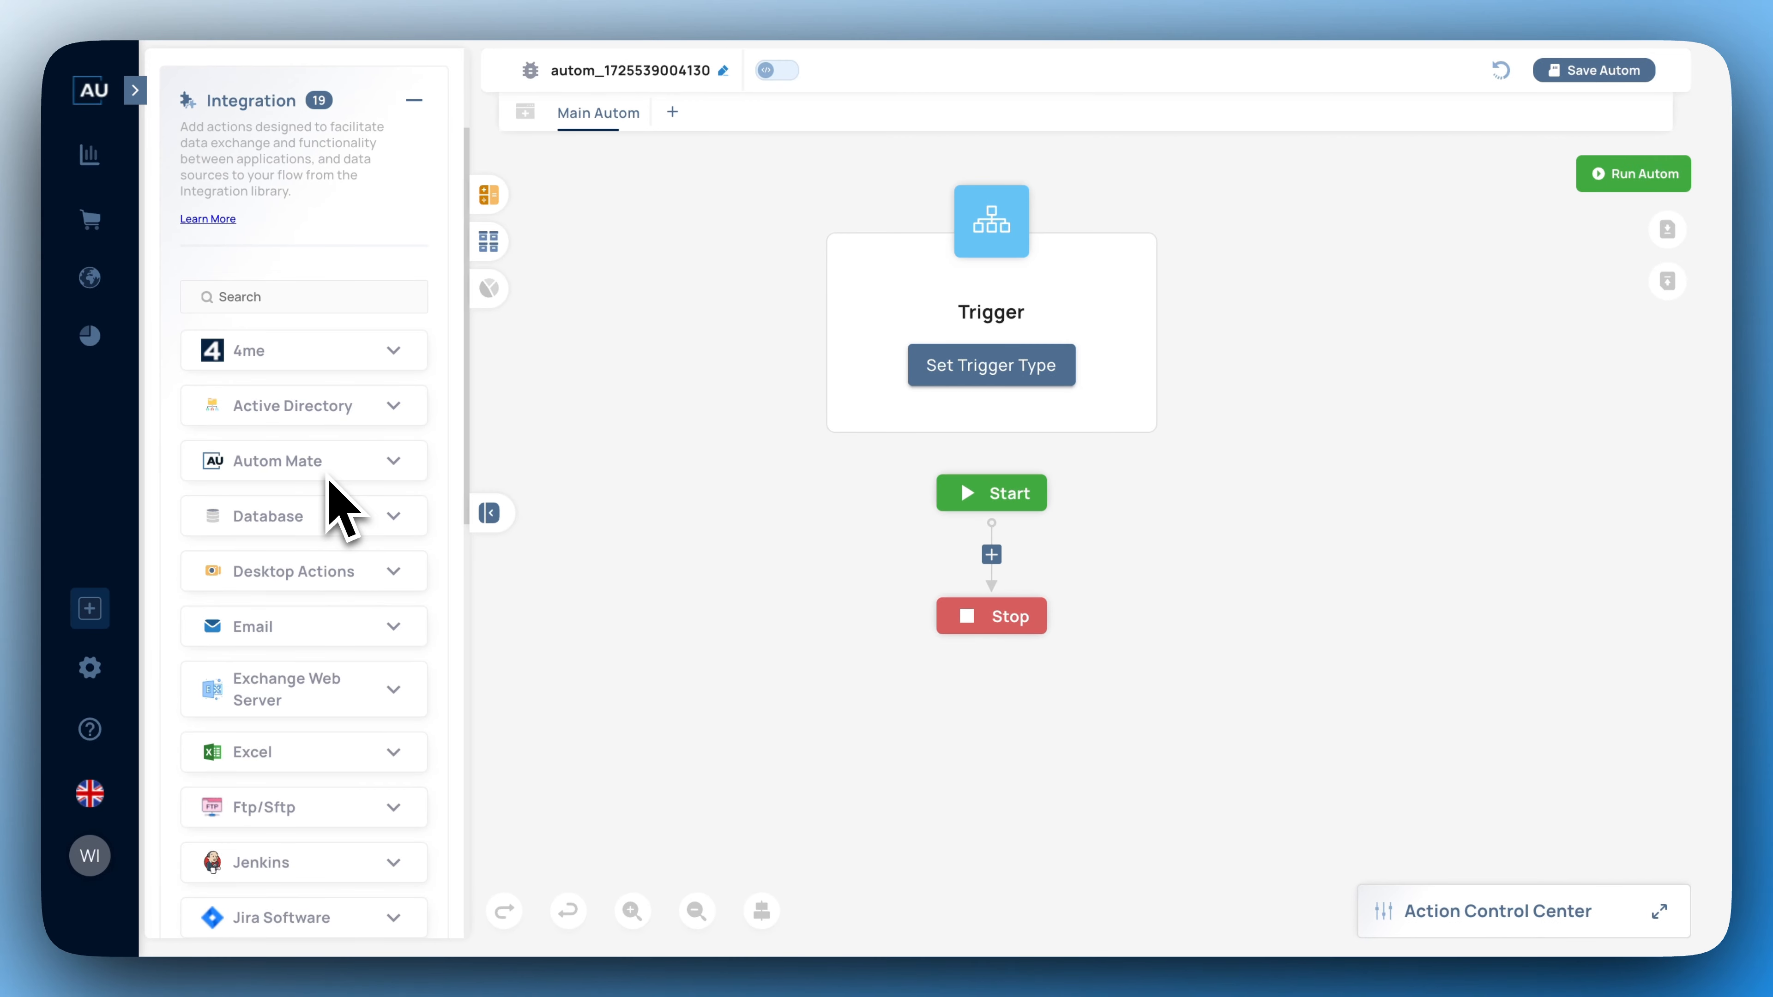
scroll(330, 481, "down", 4)
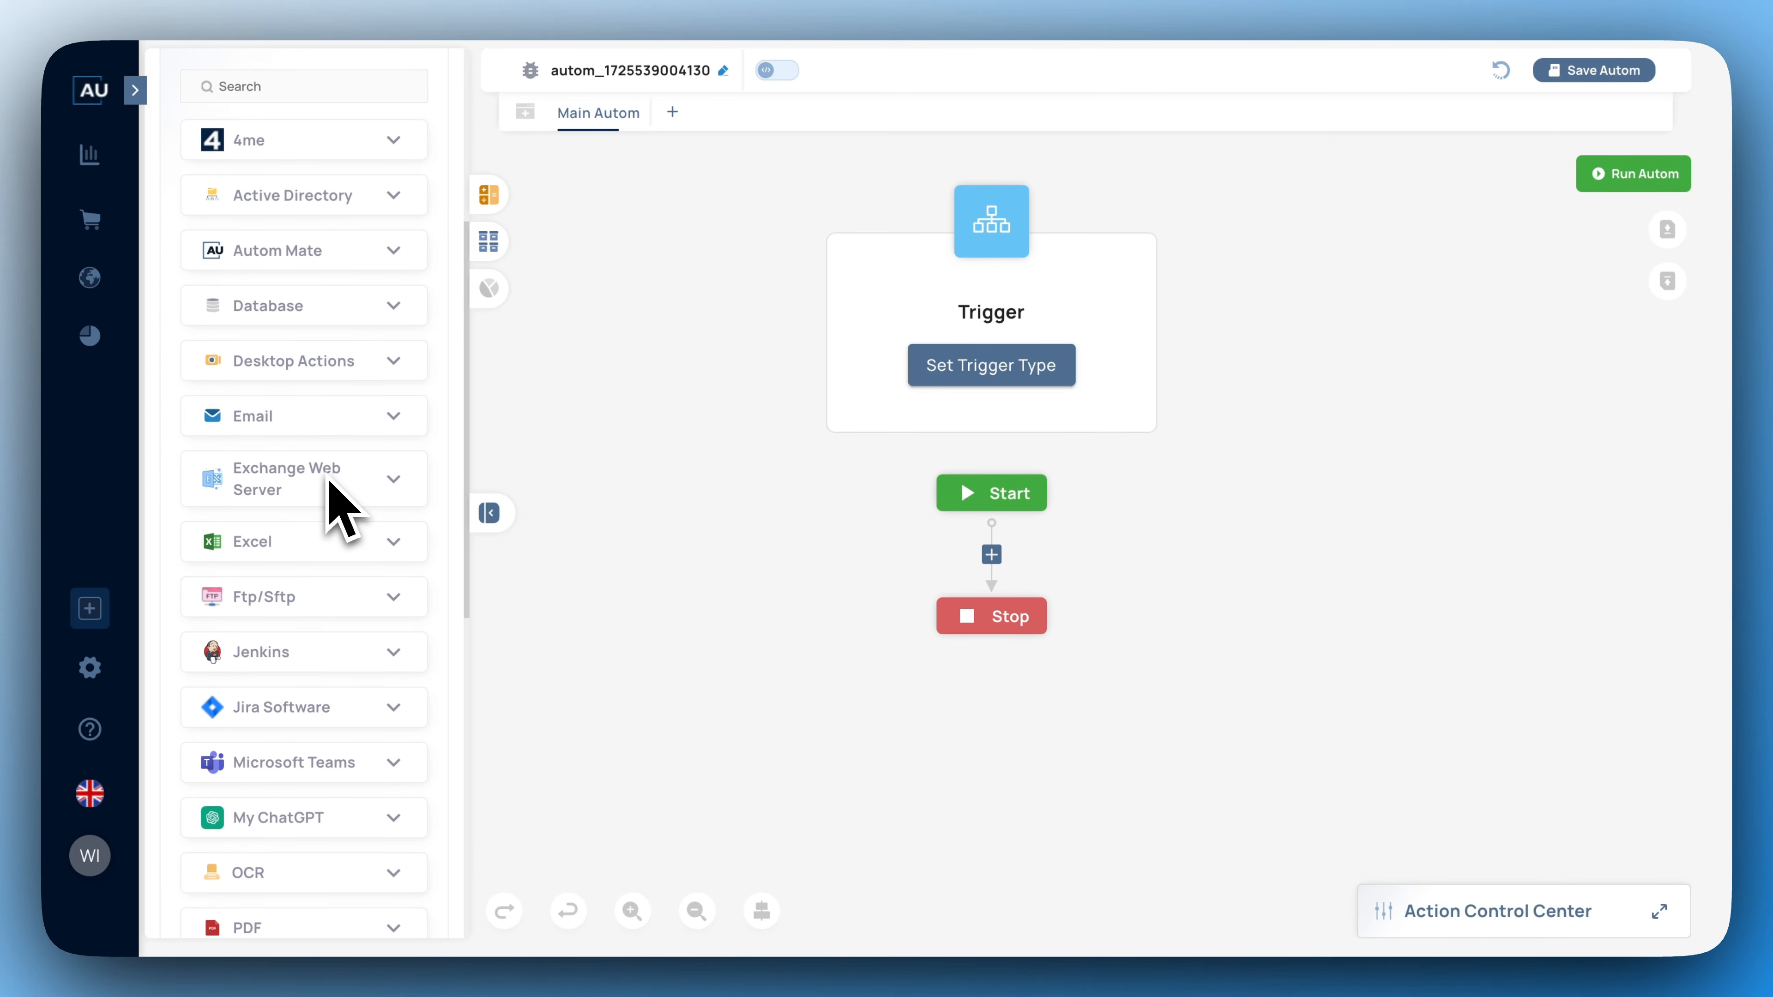
scroll(328, 482, "down", 3)
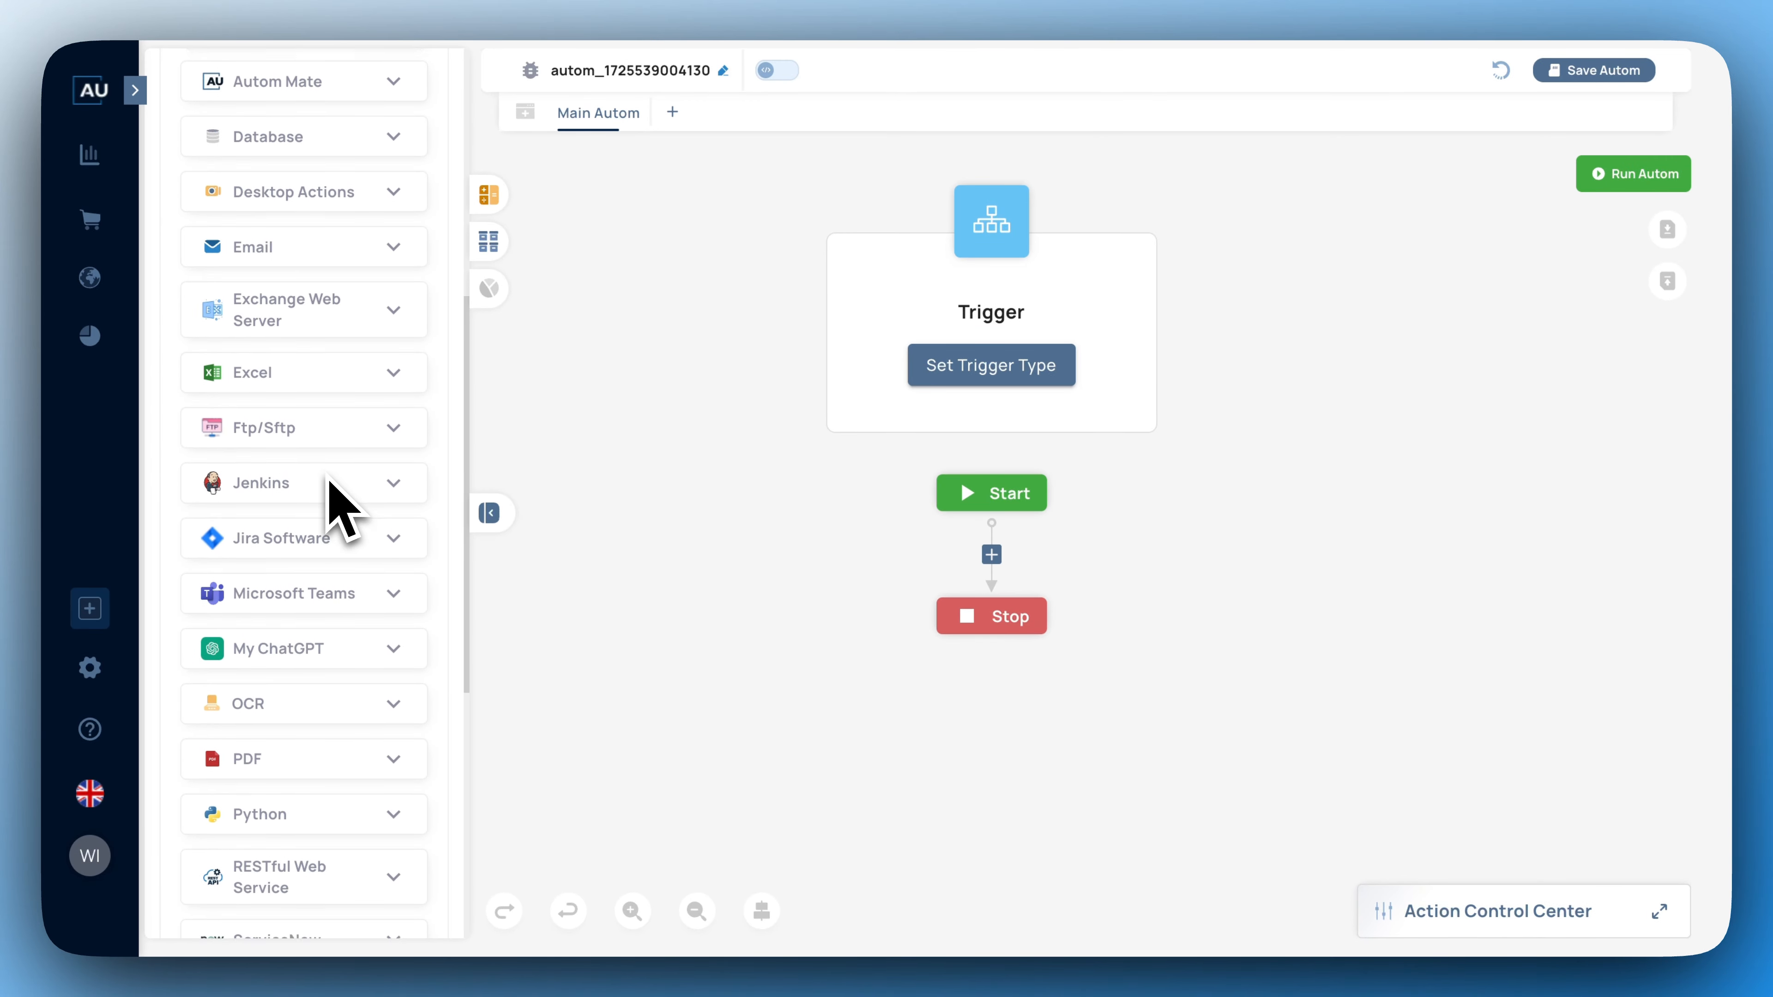
scroll(328, 481, "down", 2)
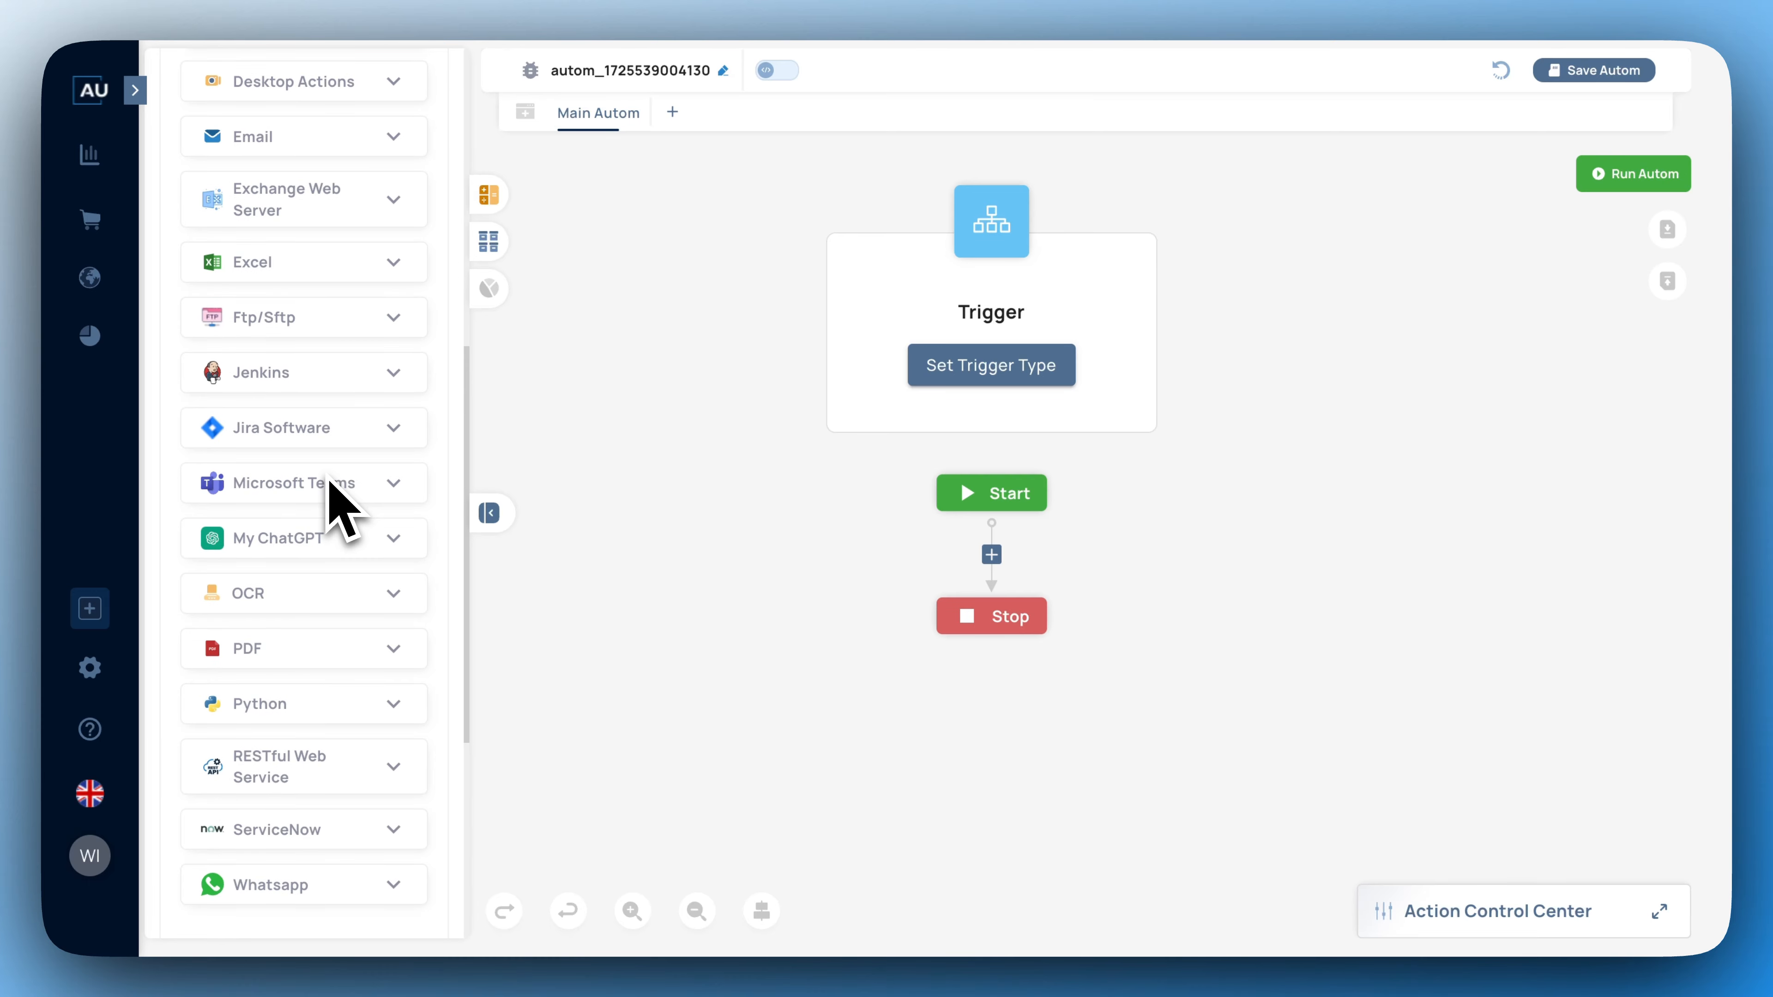
scroll(330, 482, "down", 3)
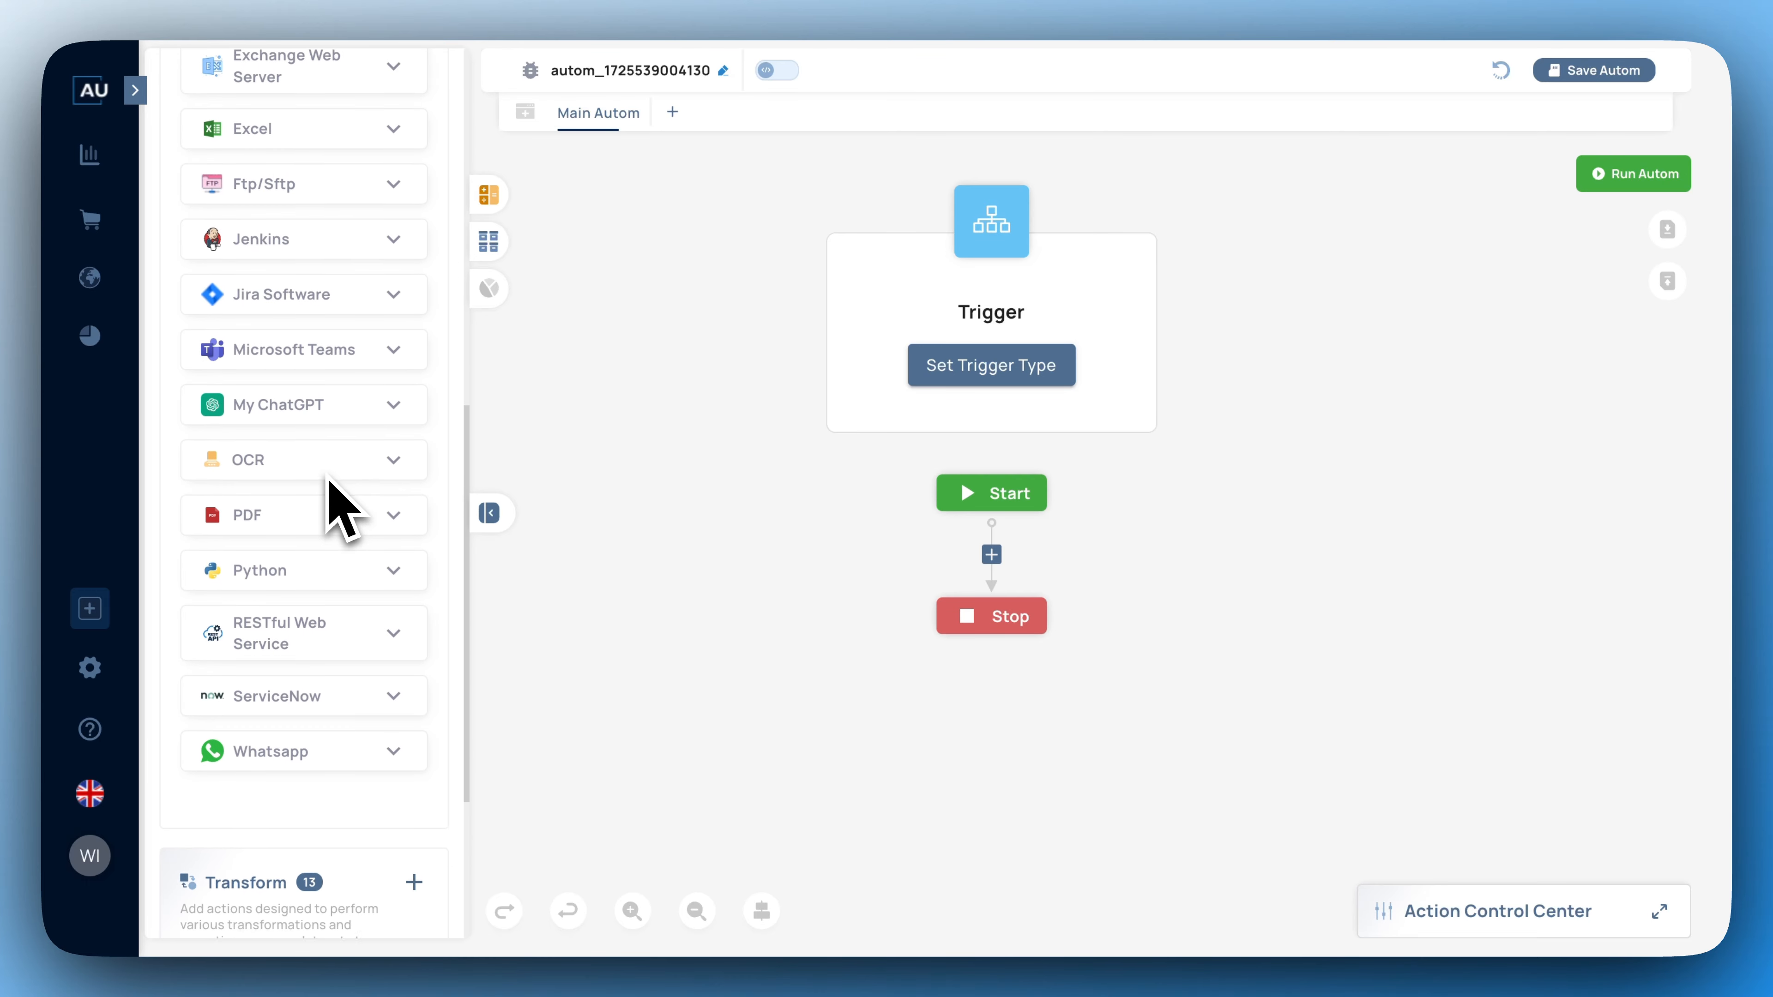
scroll(329, 481, "down", 1)
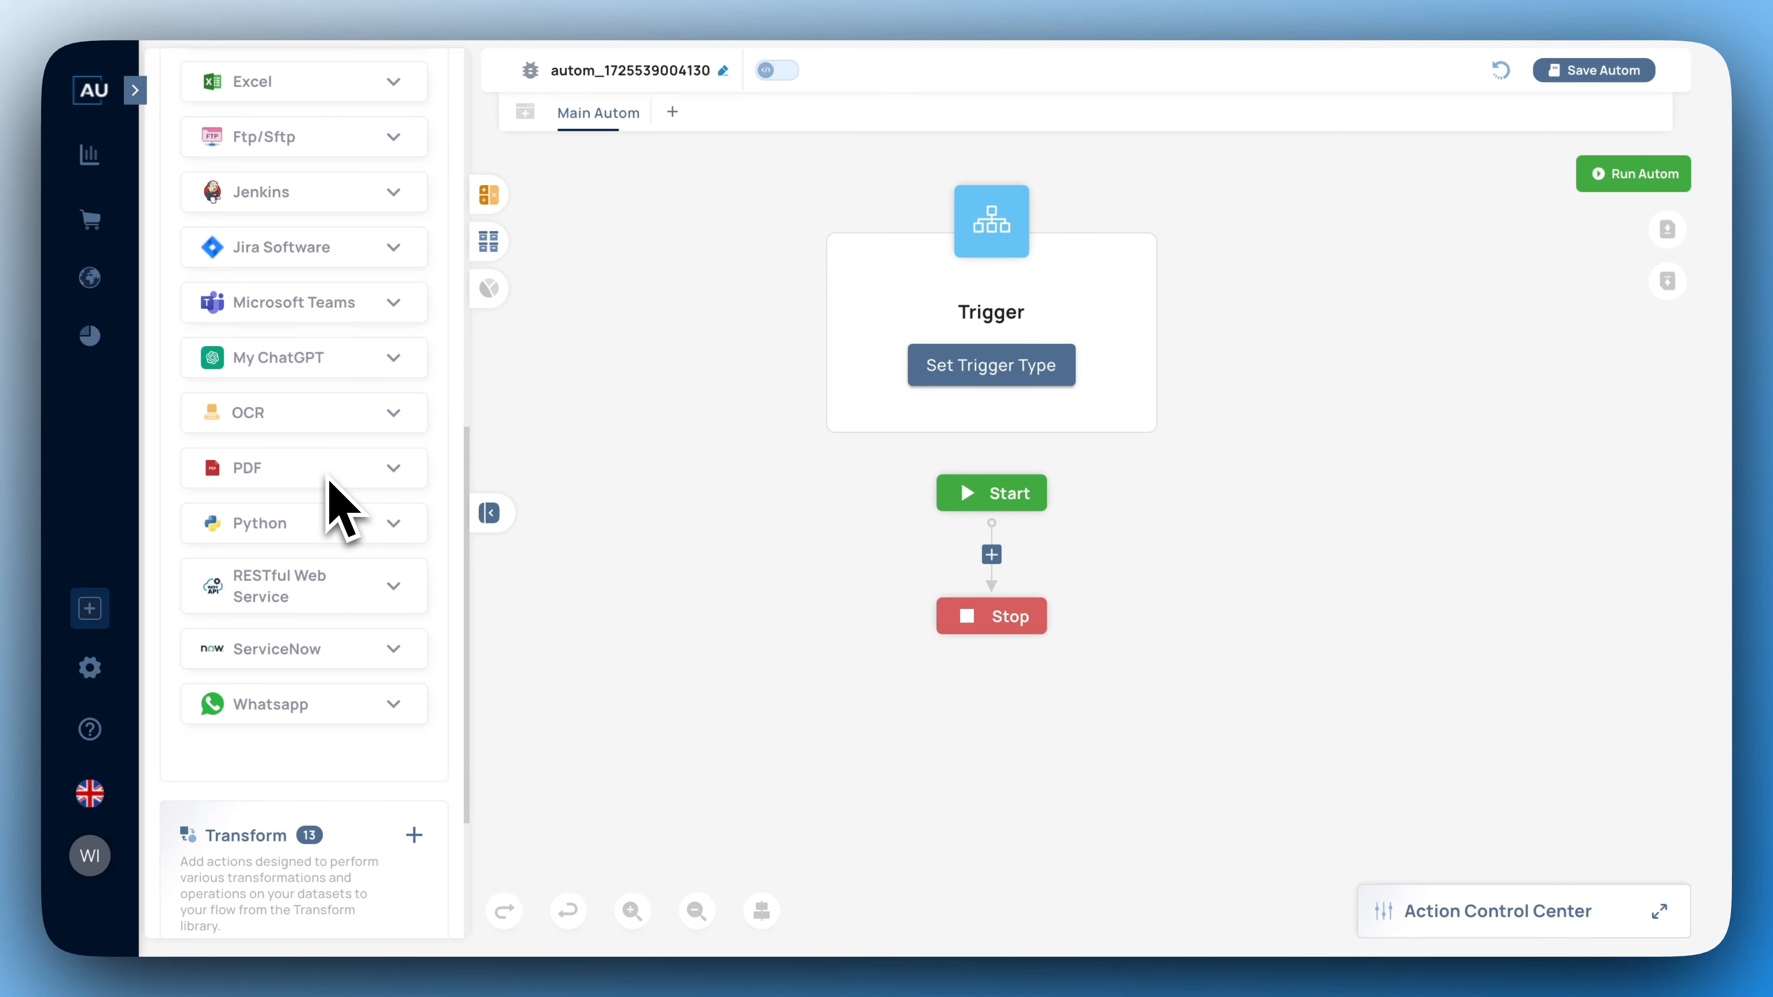
scroll(330, 482, "up", 1)
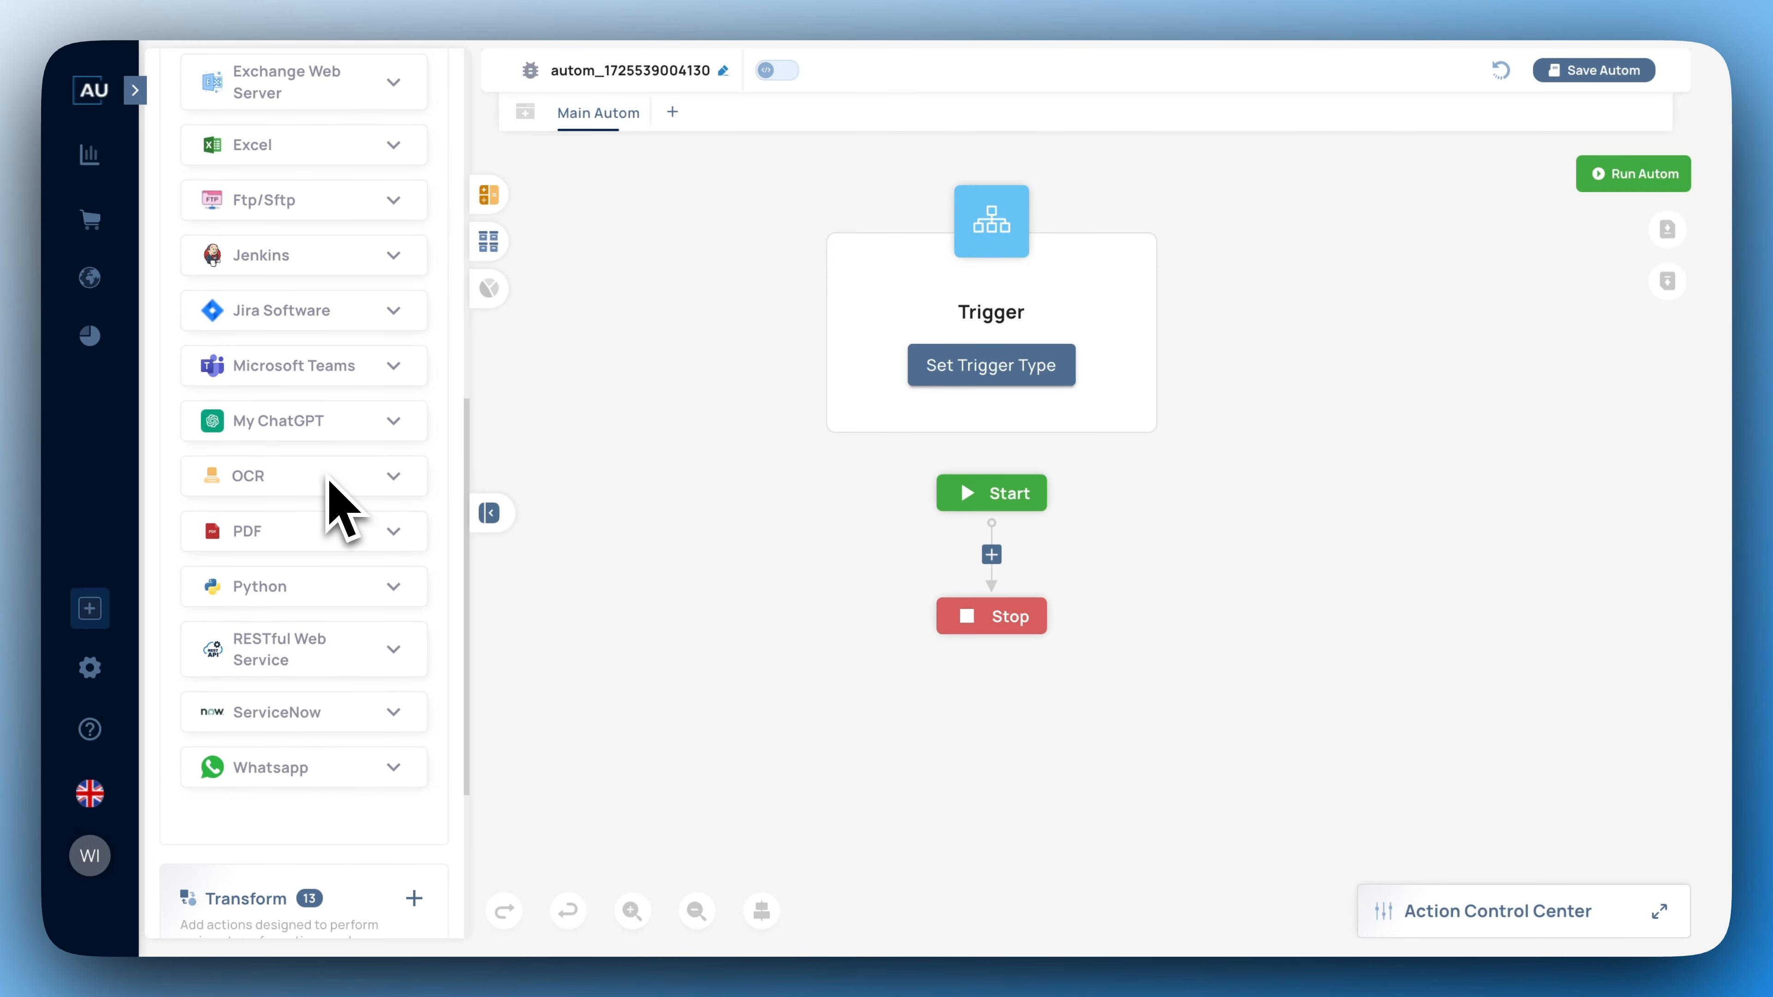
scroll(330, 482, "up", 1)
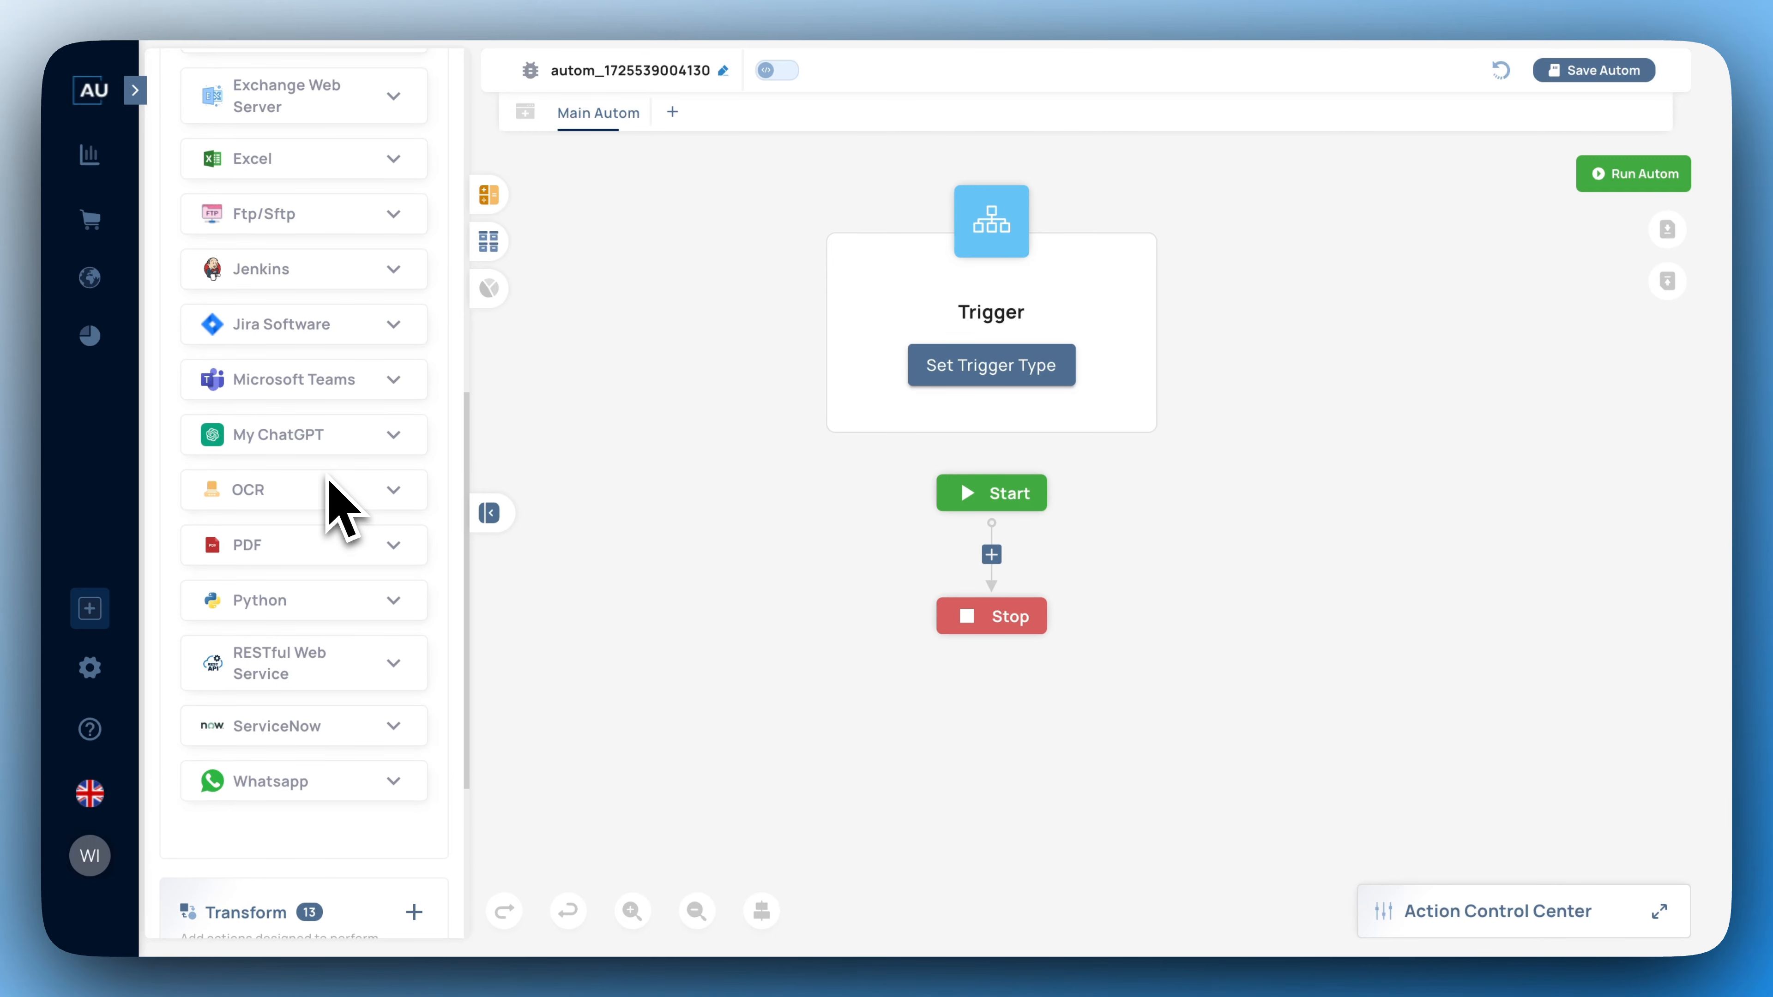
scroll(352, 503, "up", 10)
scroll(352, 472, "down", 2)
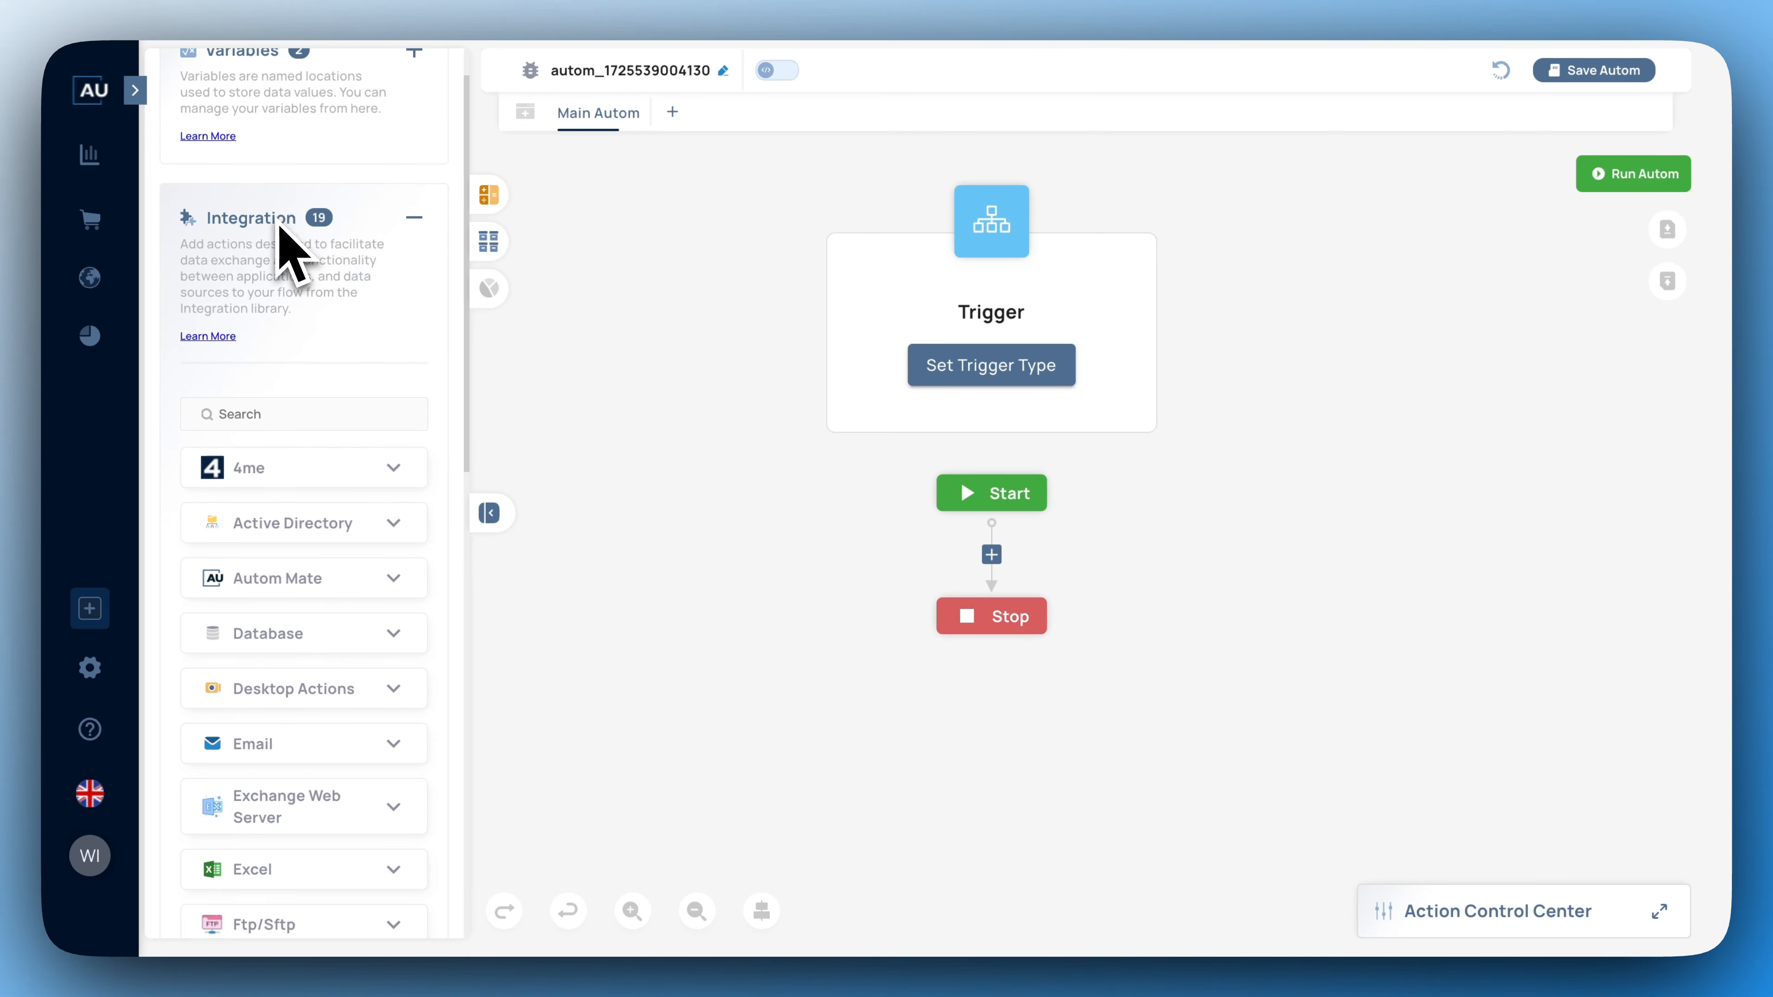
scroll(340, 485, "down", 12)
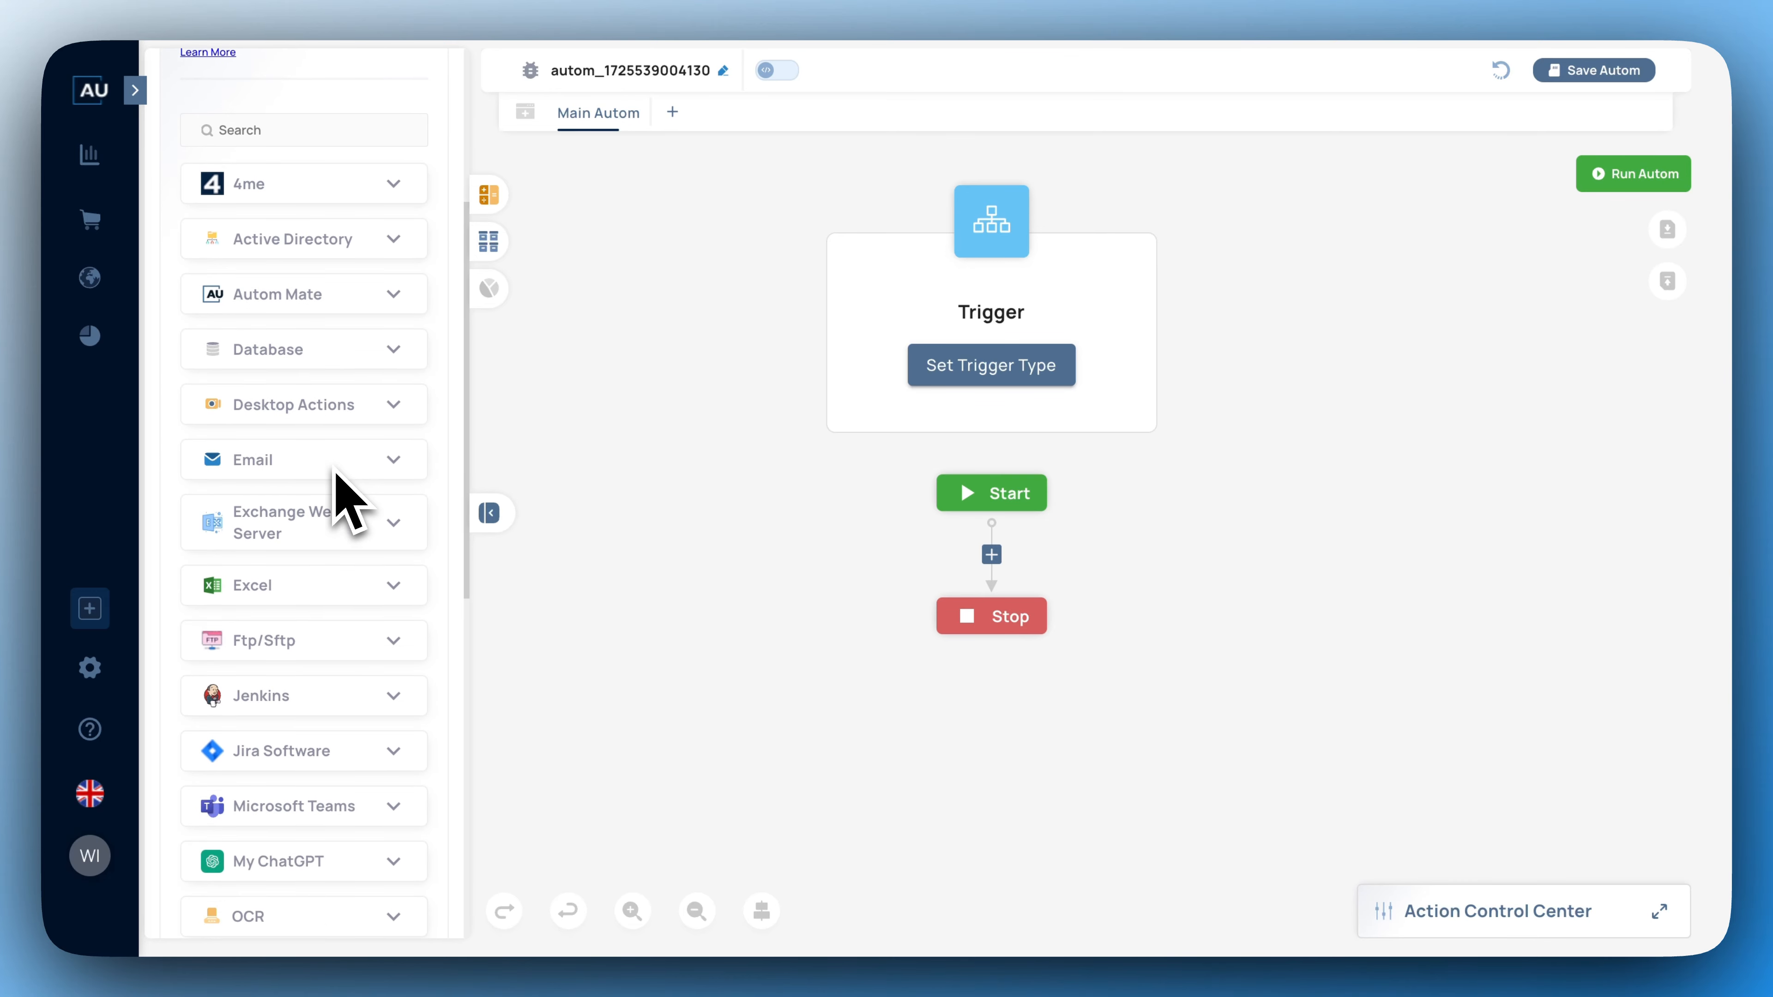
scroll(336, 477, "down", 9)
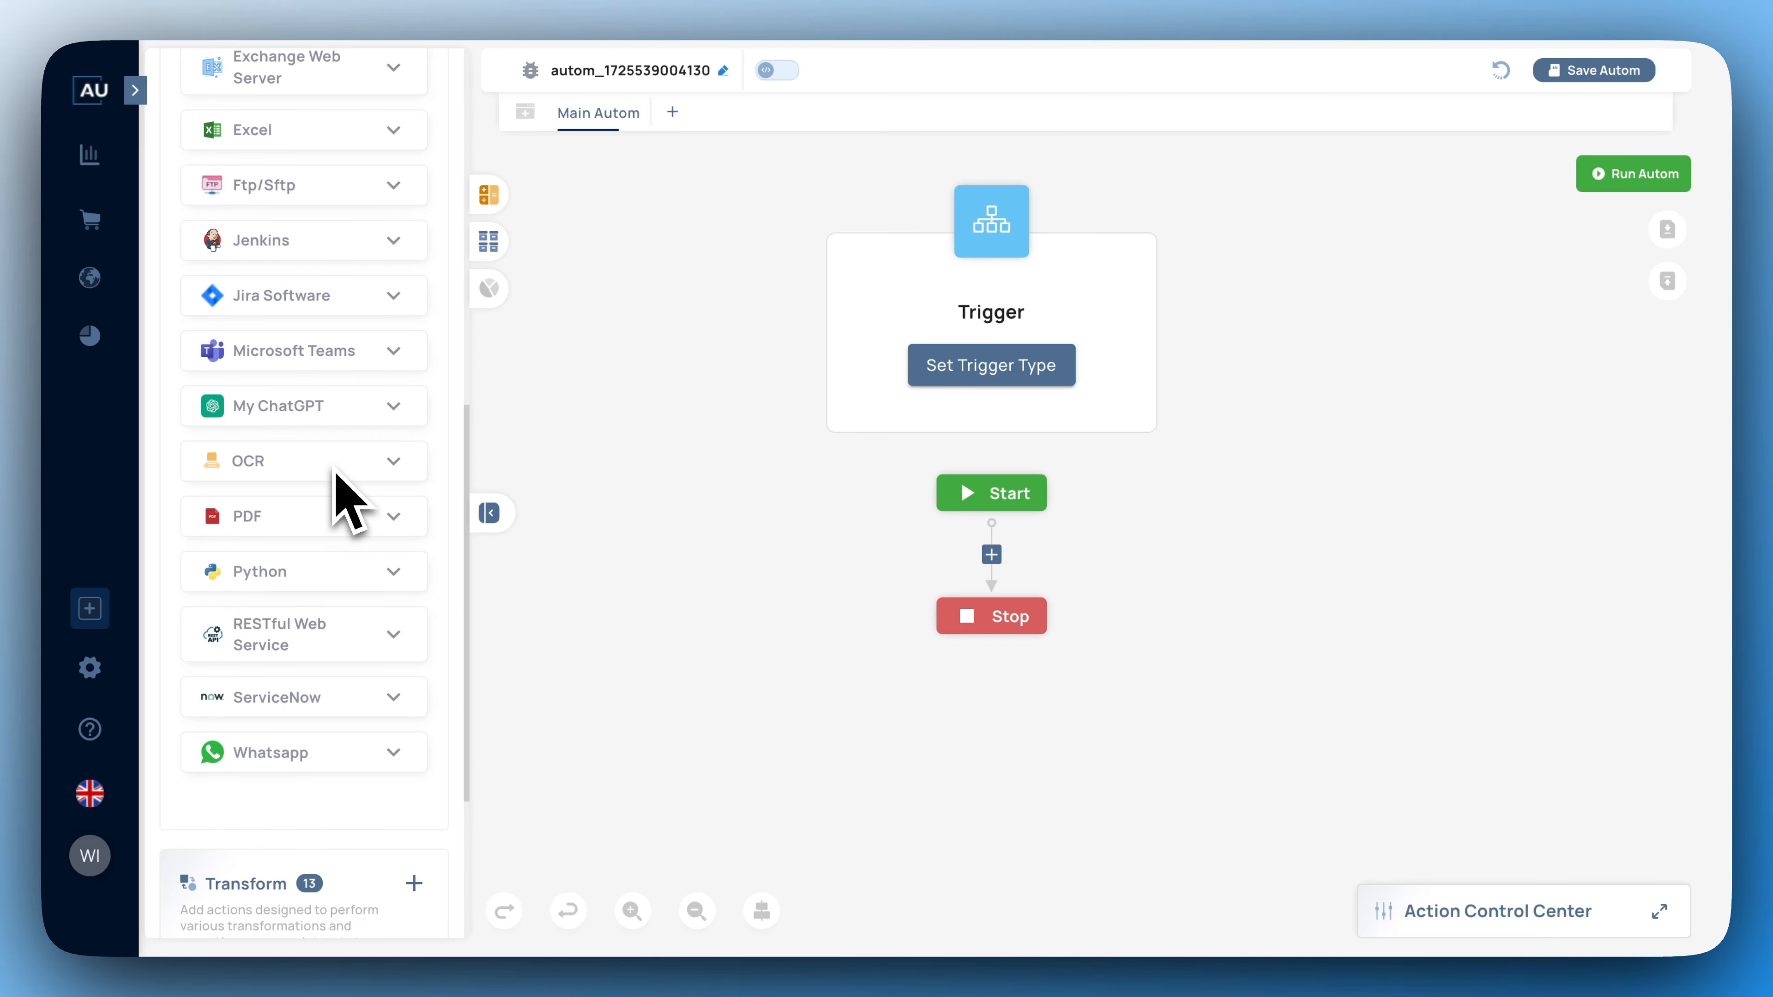
mouse_move(166, 285)
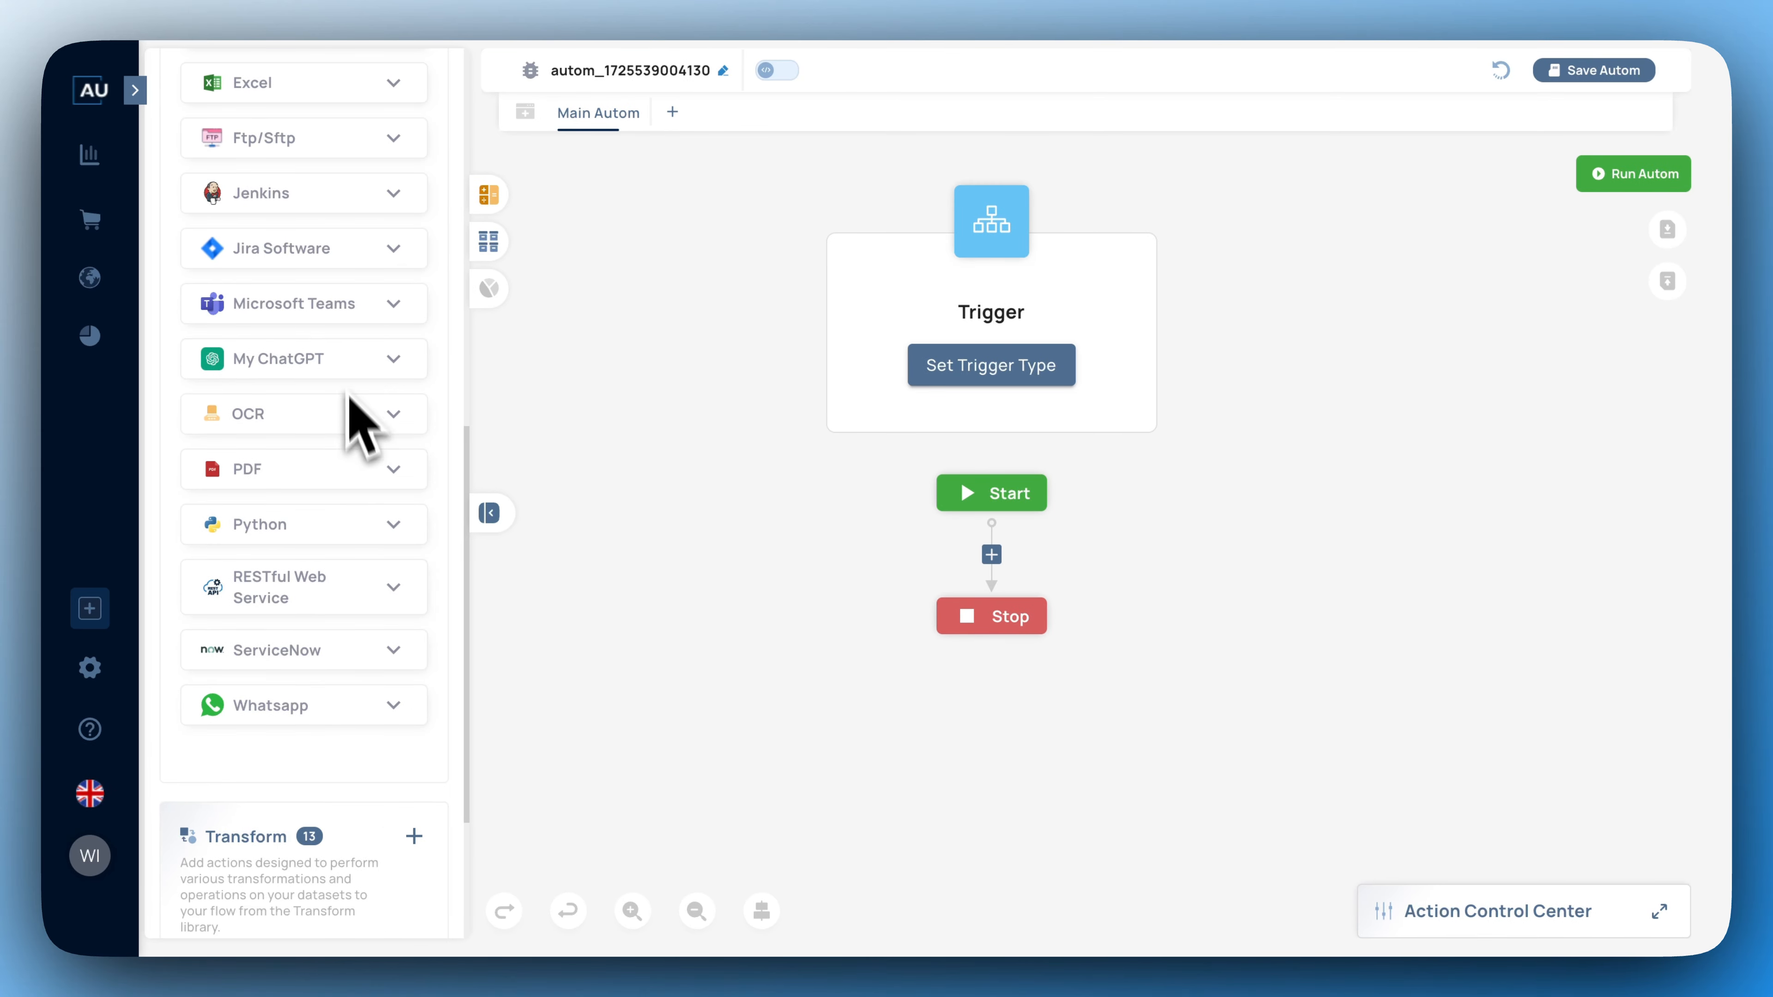
scroll(382, 538, "down", 4)
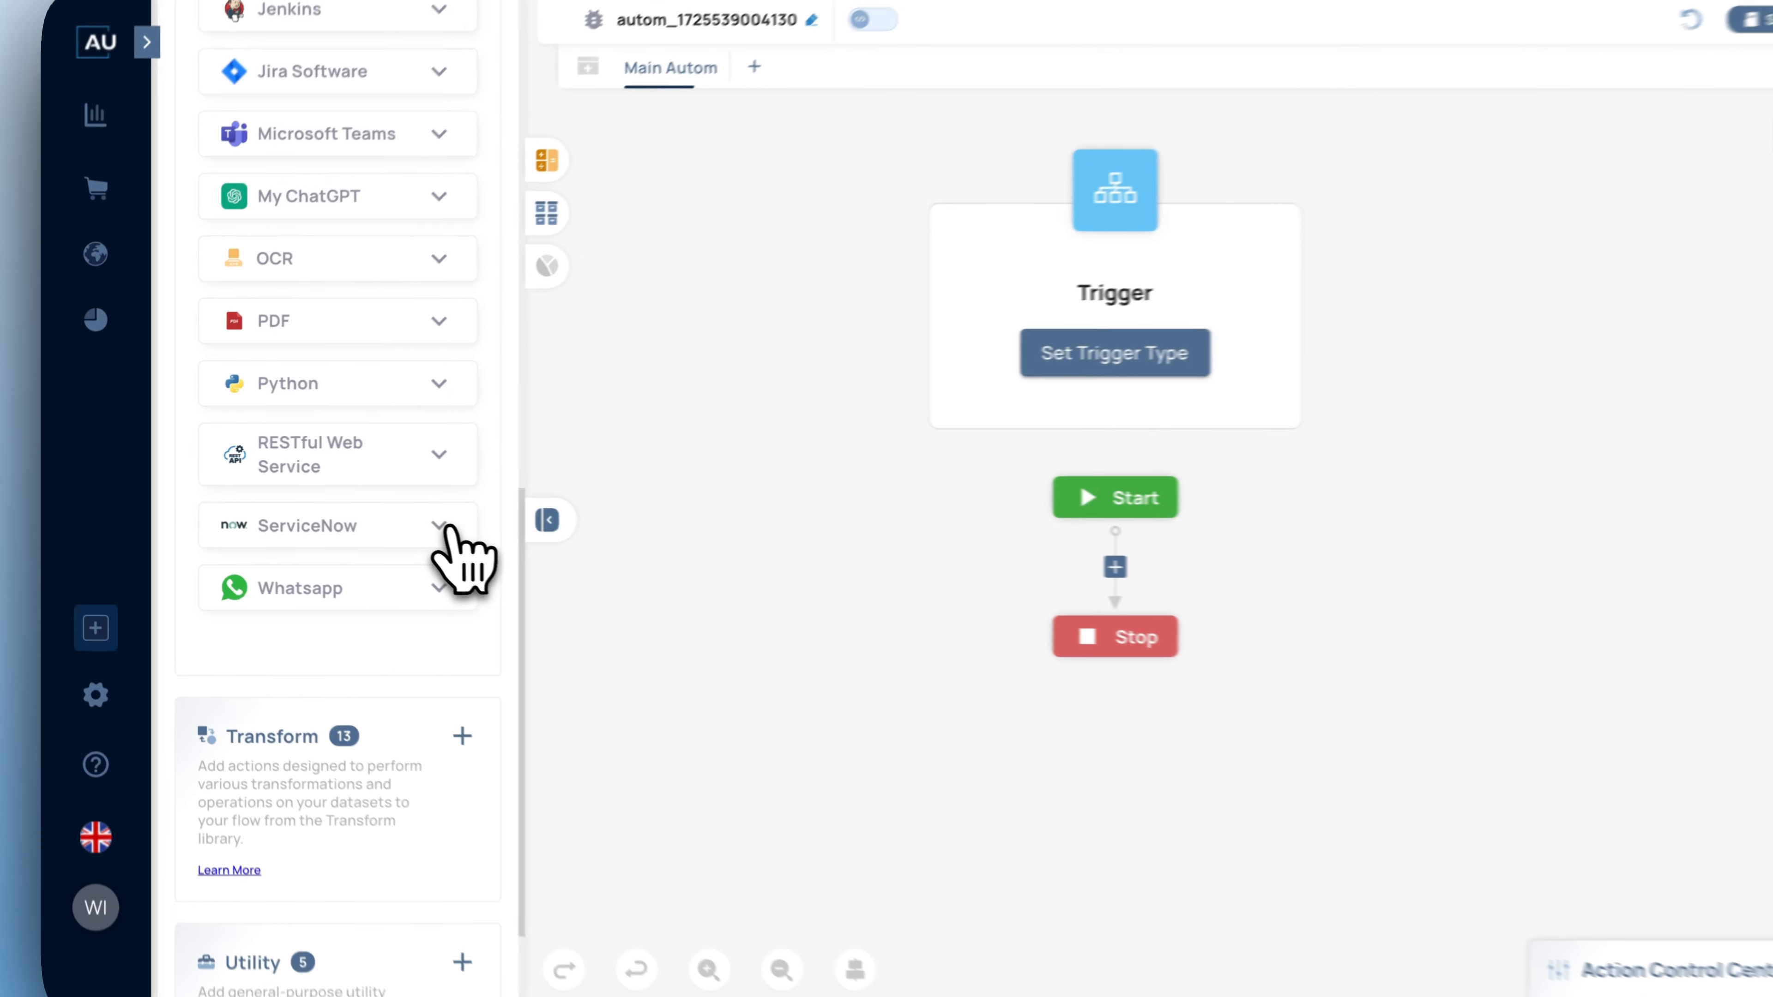
- Place the ServiceNow Create Record with Base Tables action between Start and Stop and minimize the Action Control Center
left_click(398, 518)
scroll(489, 565, "down", 3)
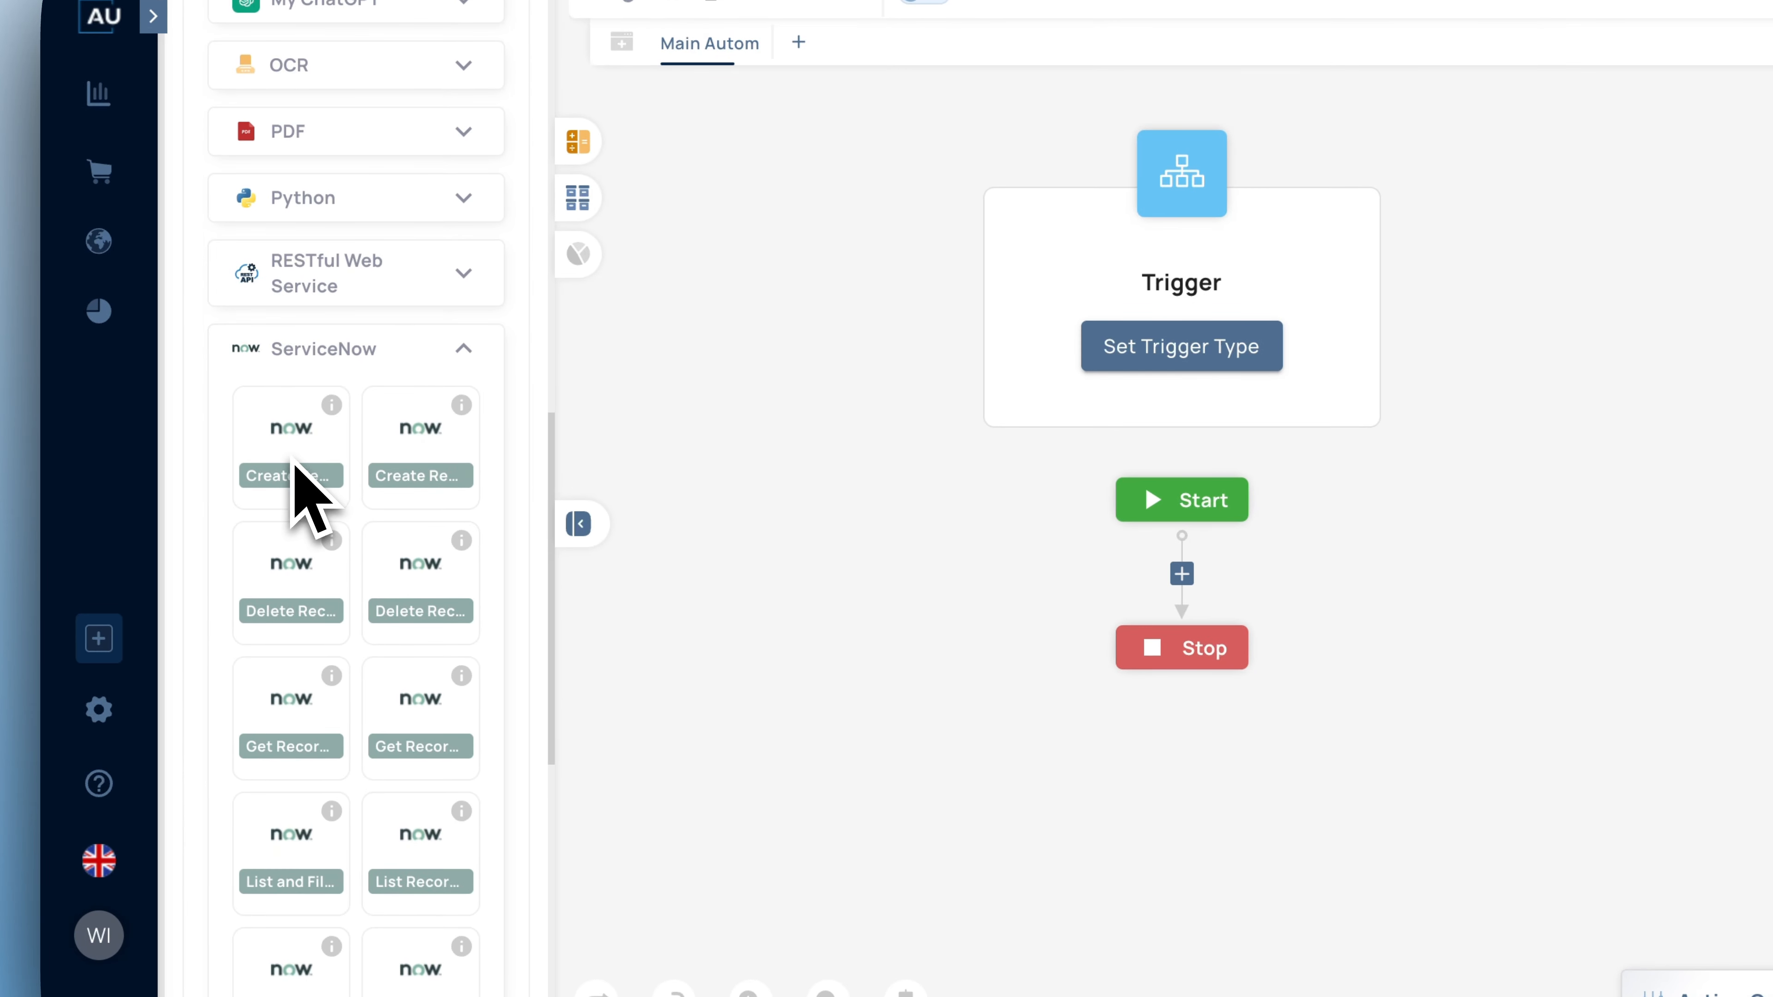
scroll(311, 559, "down", 5)
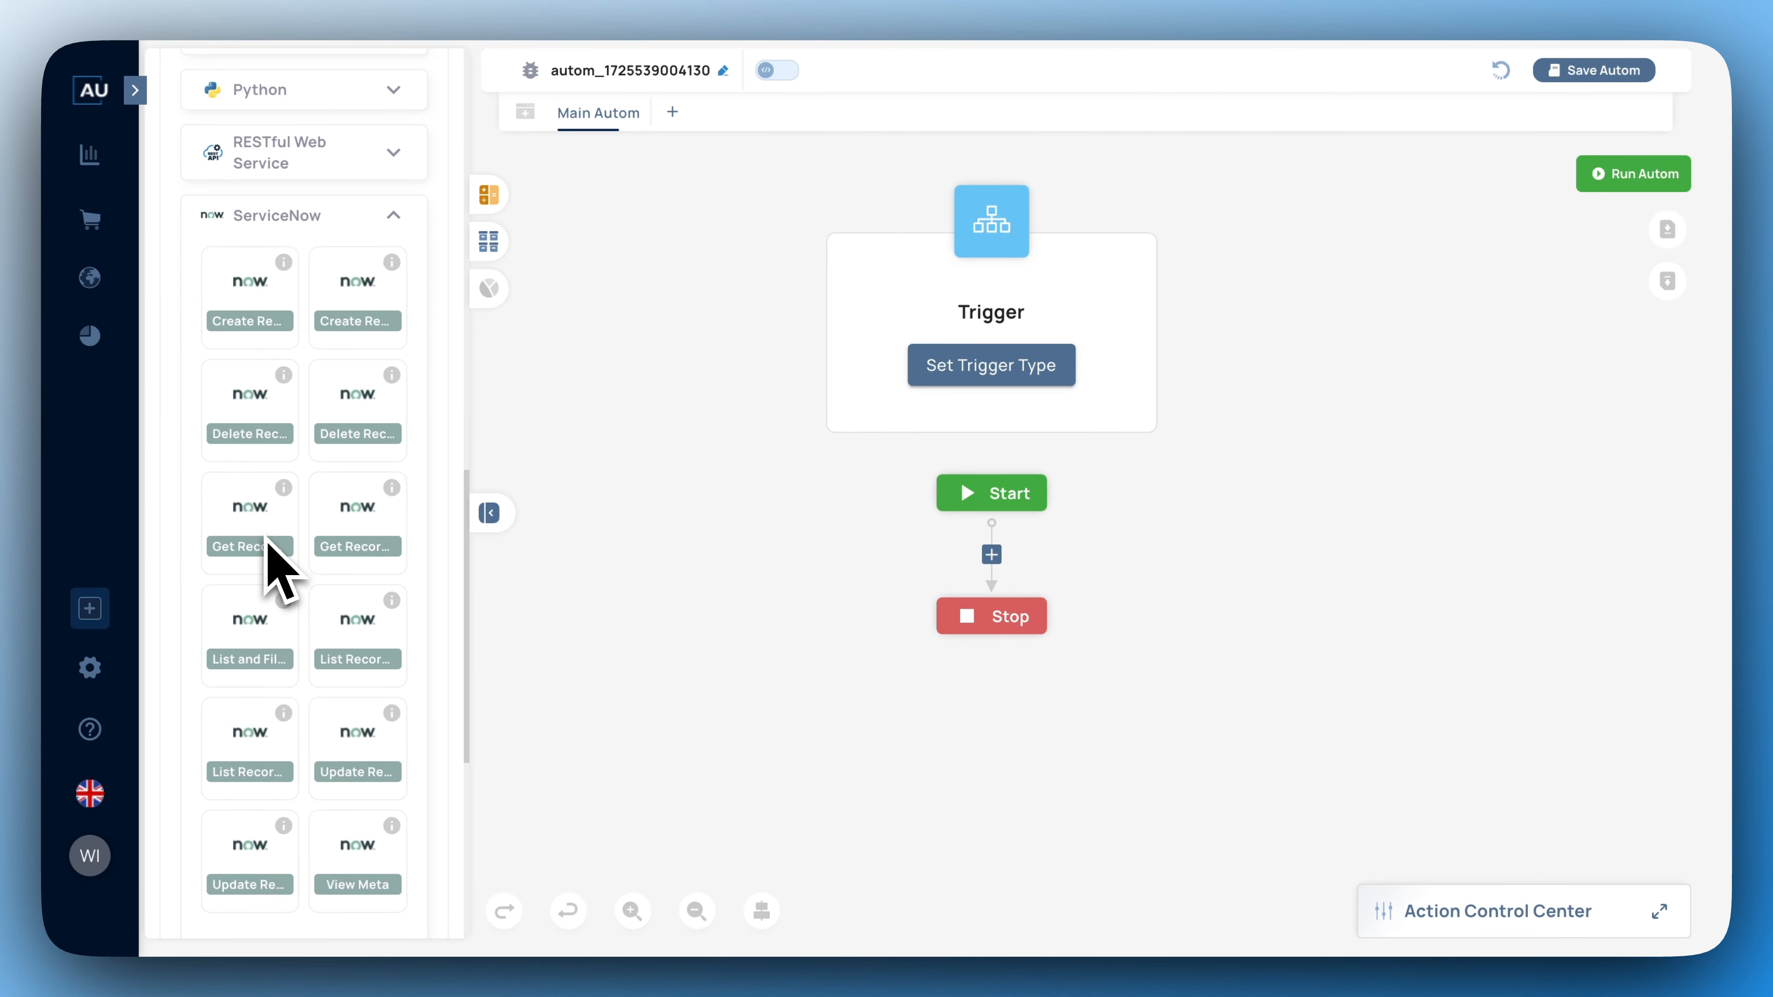
scroll(267, 544, "up", 3)
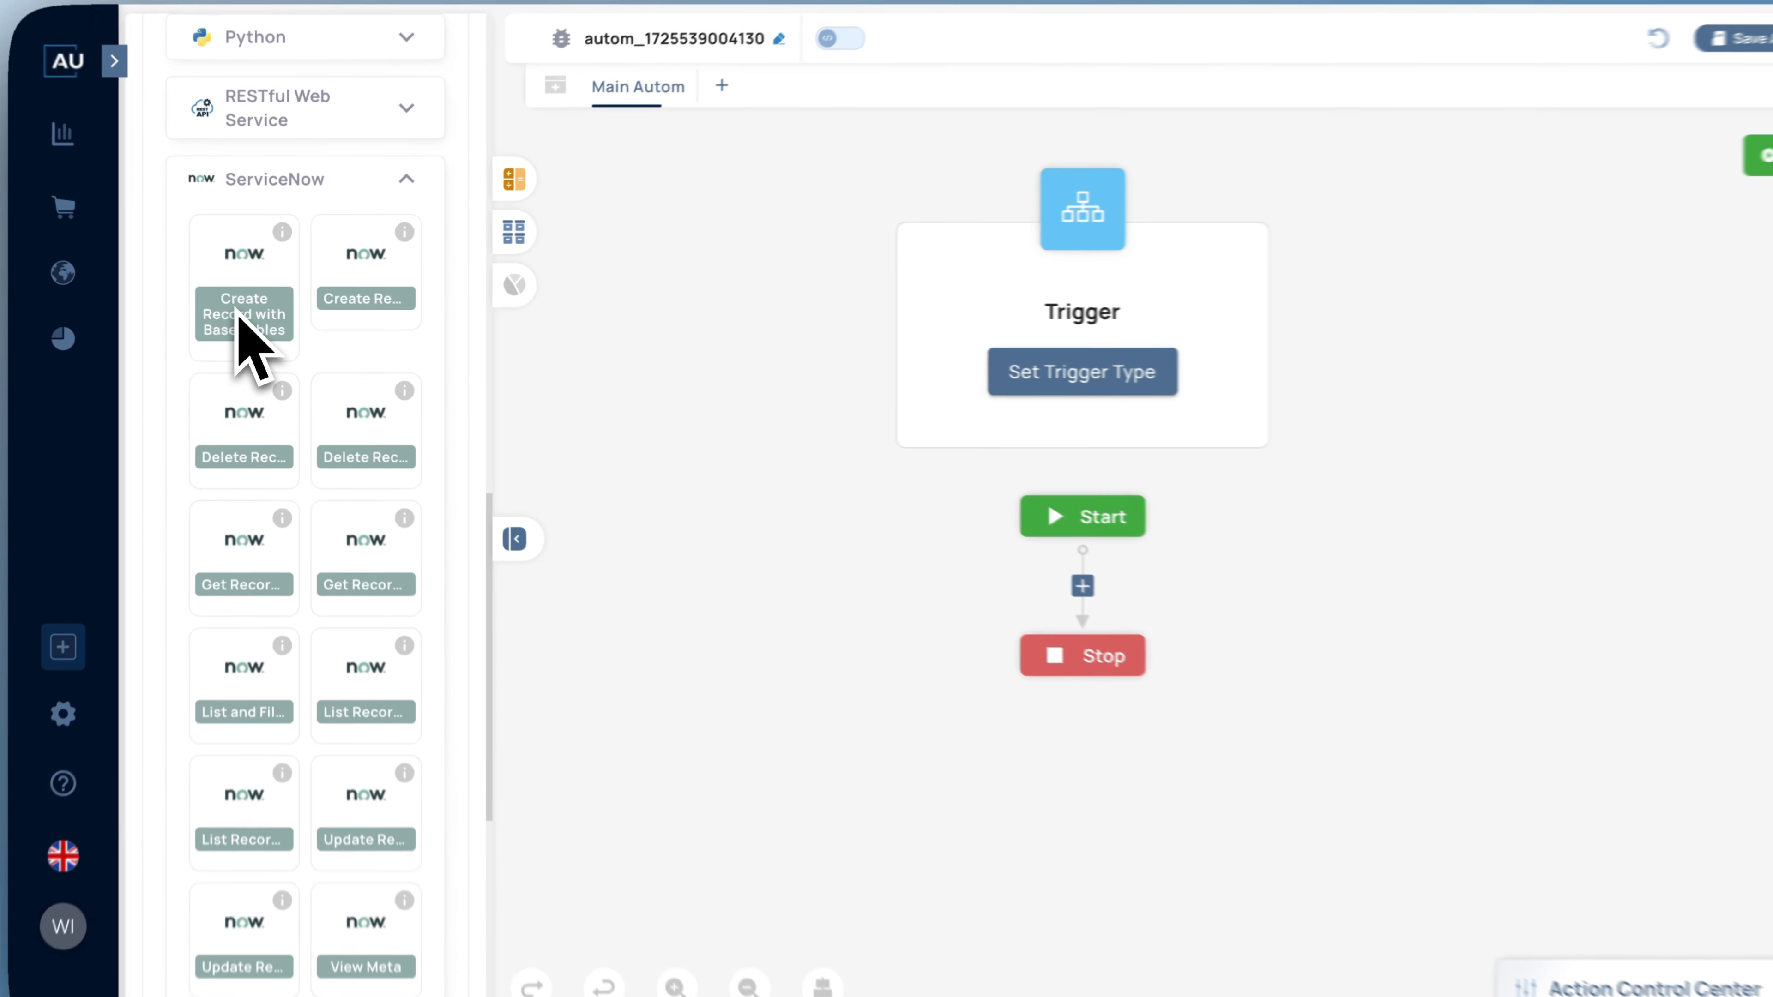
left_click_drag(257, 337, 760, 451)
left_click_drag(855, 482, 1132, 612)
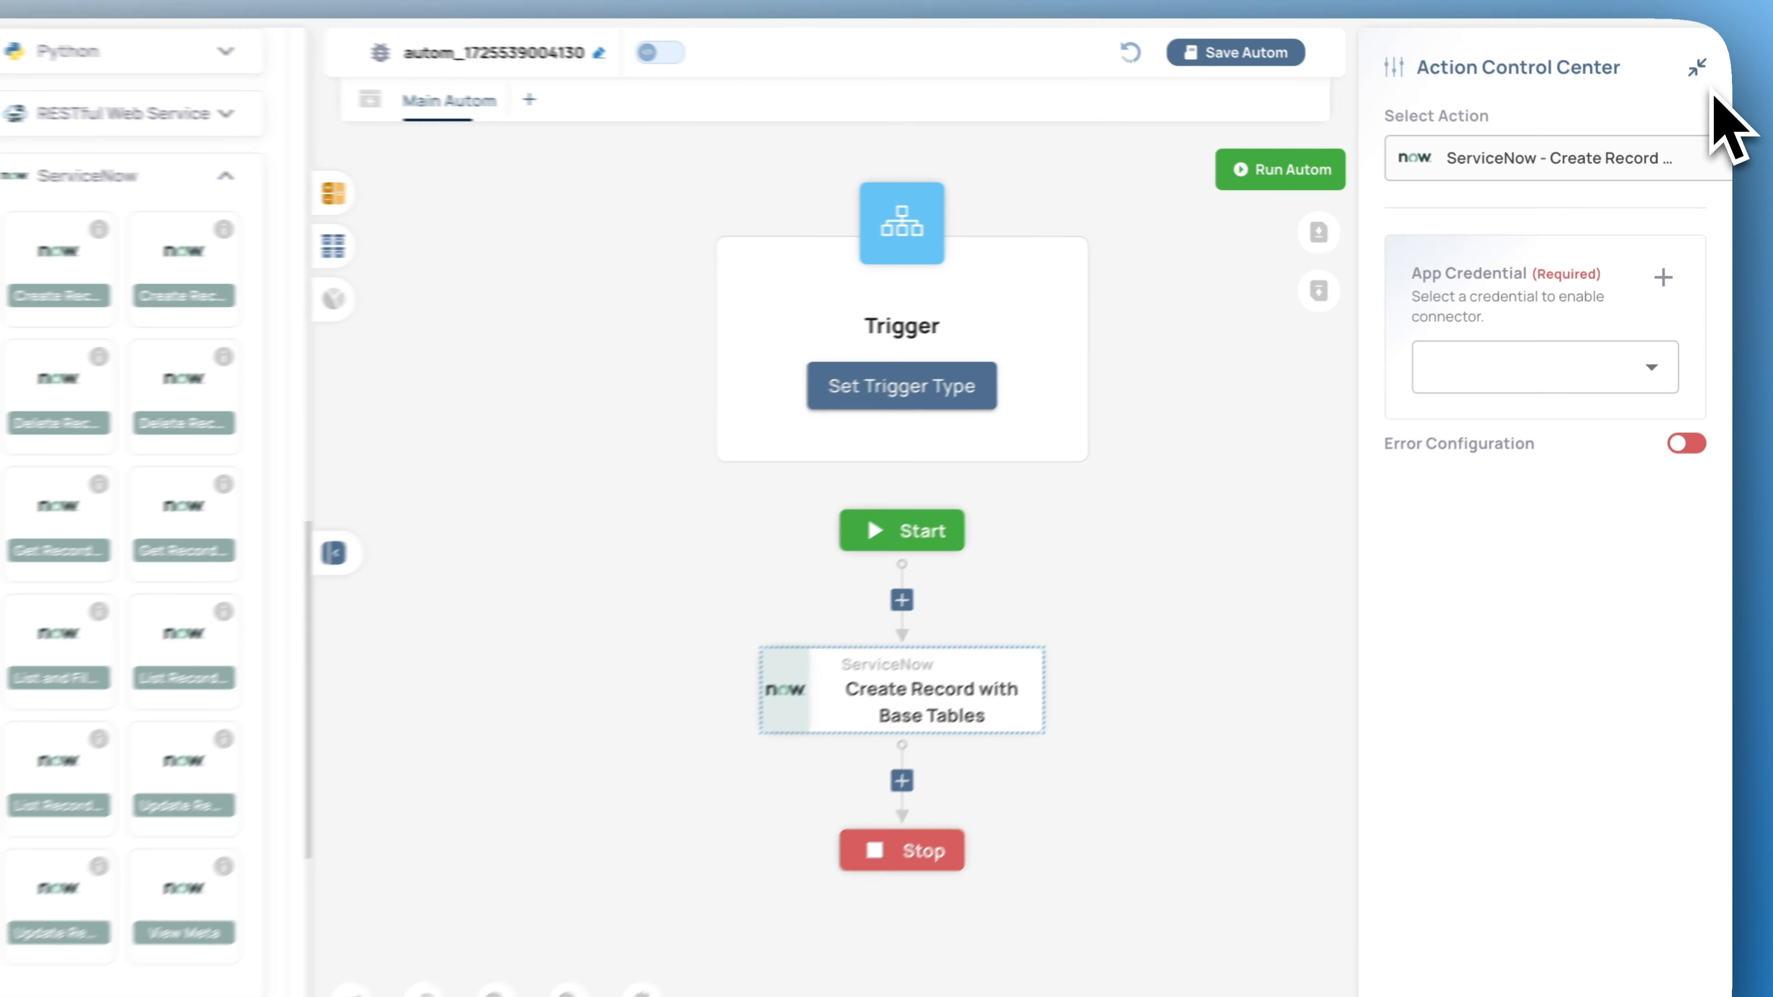
left_click(1701, 83)
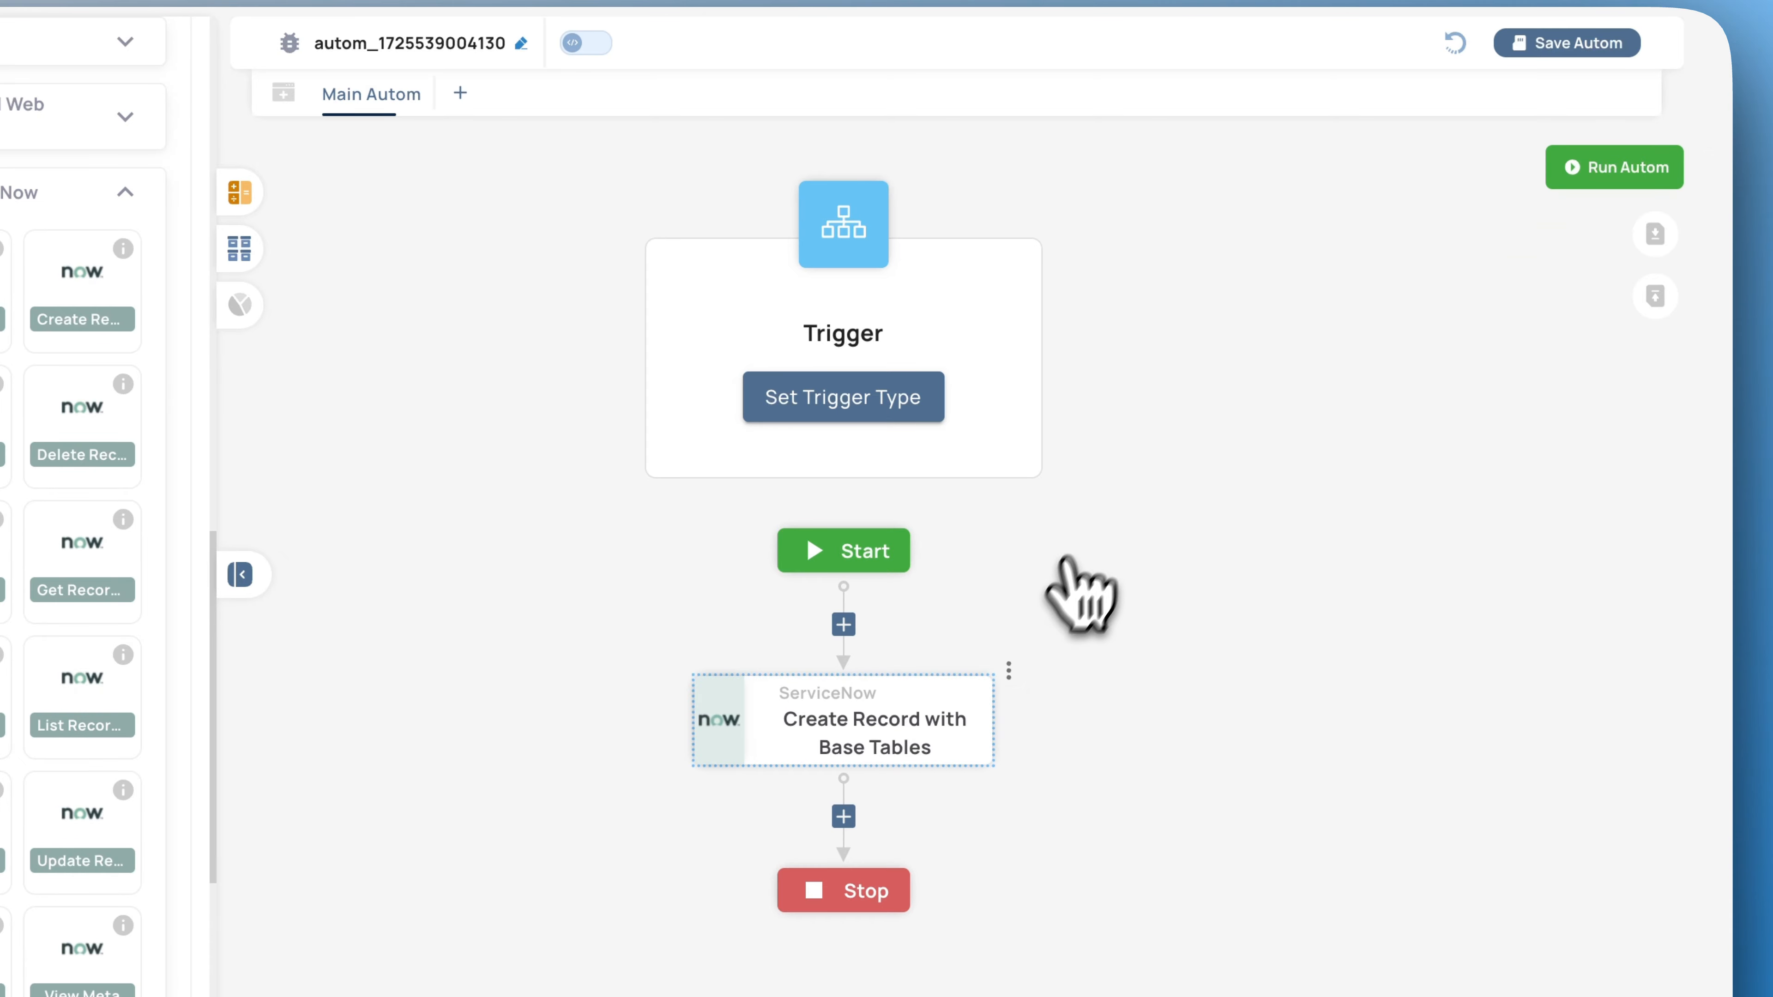
- Delete the ServiceNow Create Record with Base Tables action from the flow and collapse the ServiceNow group and Integration library
left_click(1008, 670)
left_click(1071, 795)
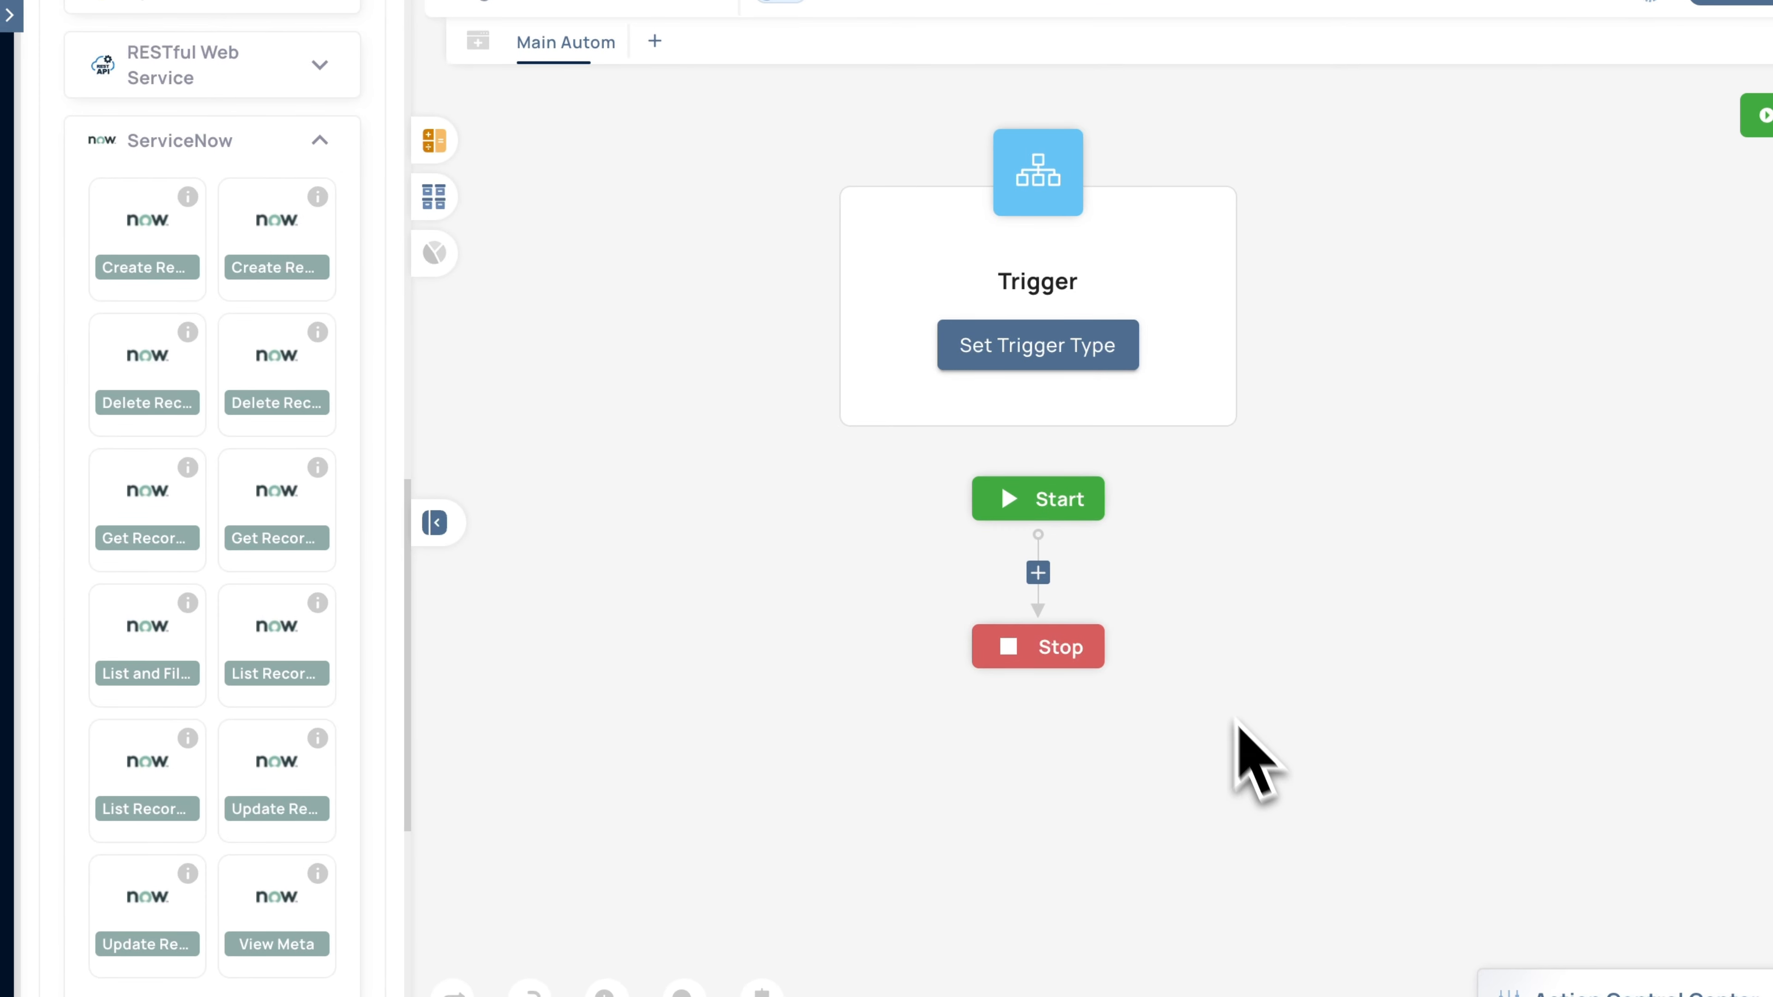
left_click(319, 140)
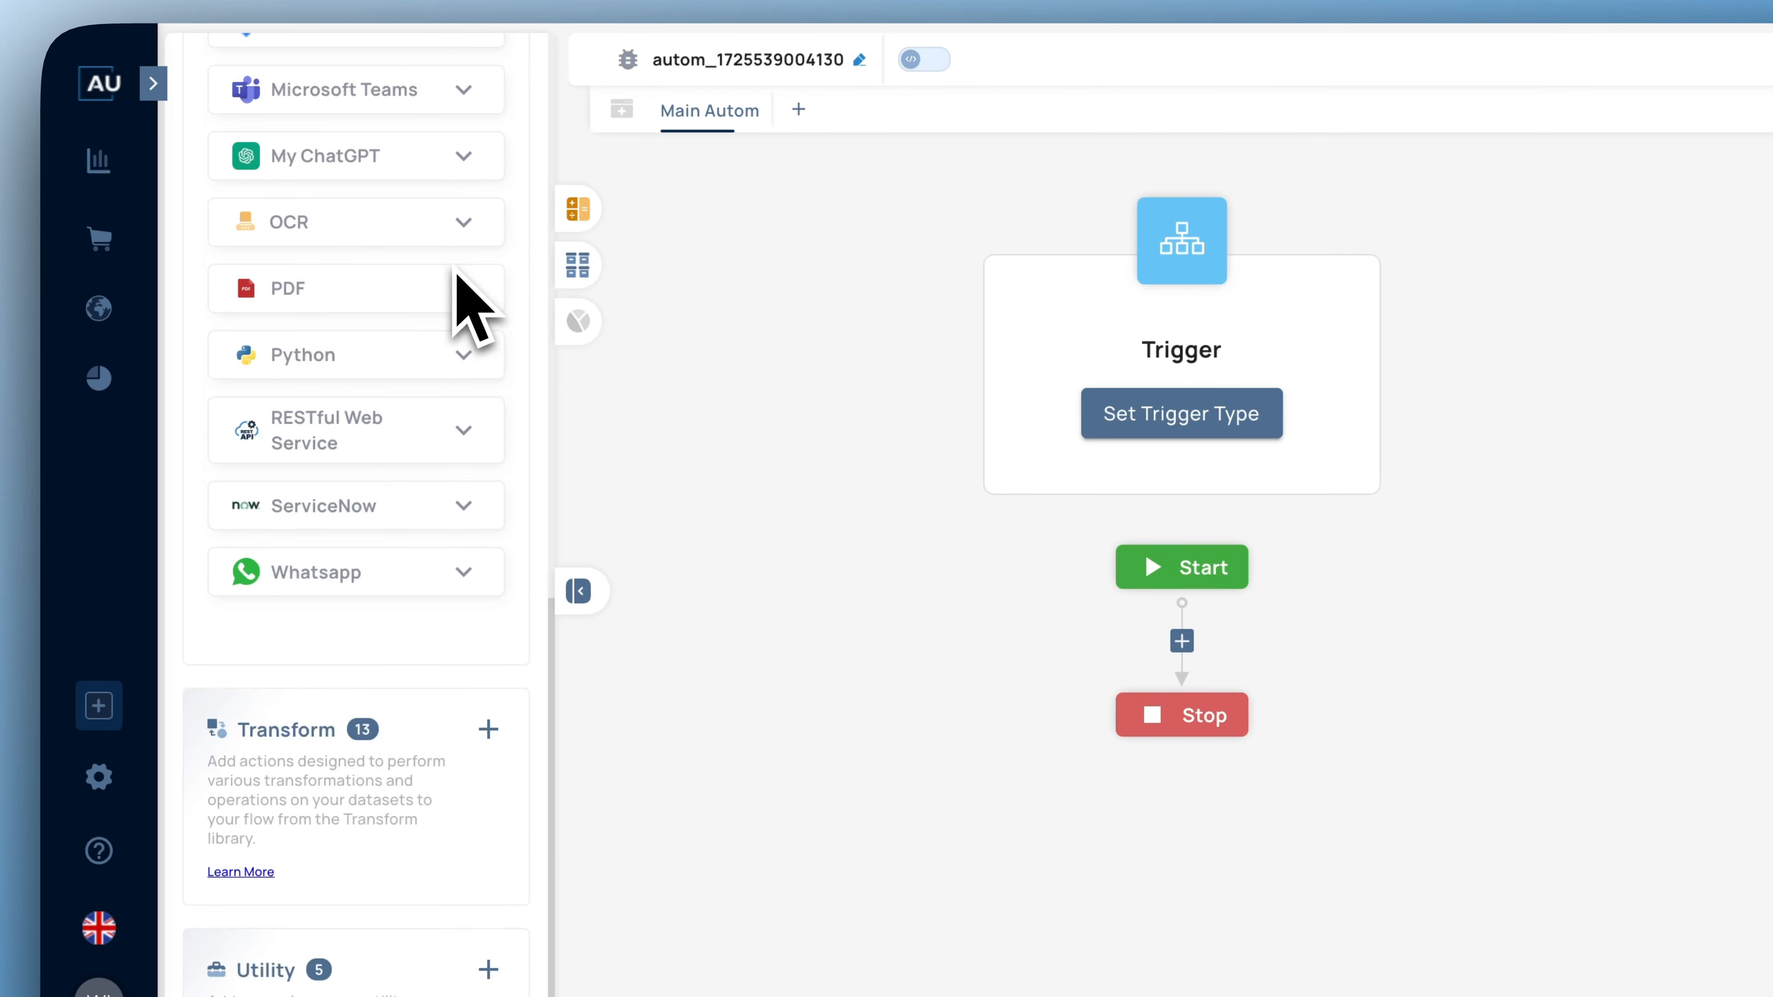
scroll(468, 293, "up", 10)
scroll(488, 349, "up", 3)
left_click(495, 309)
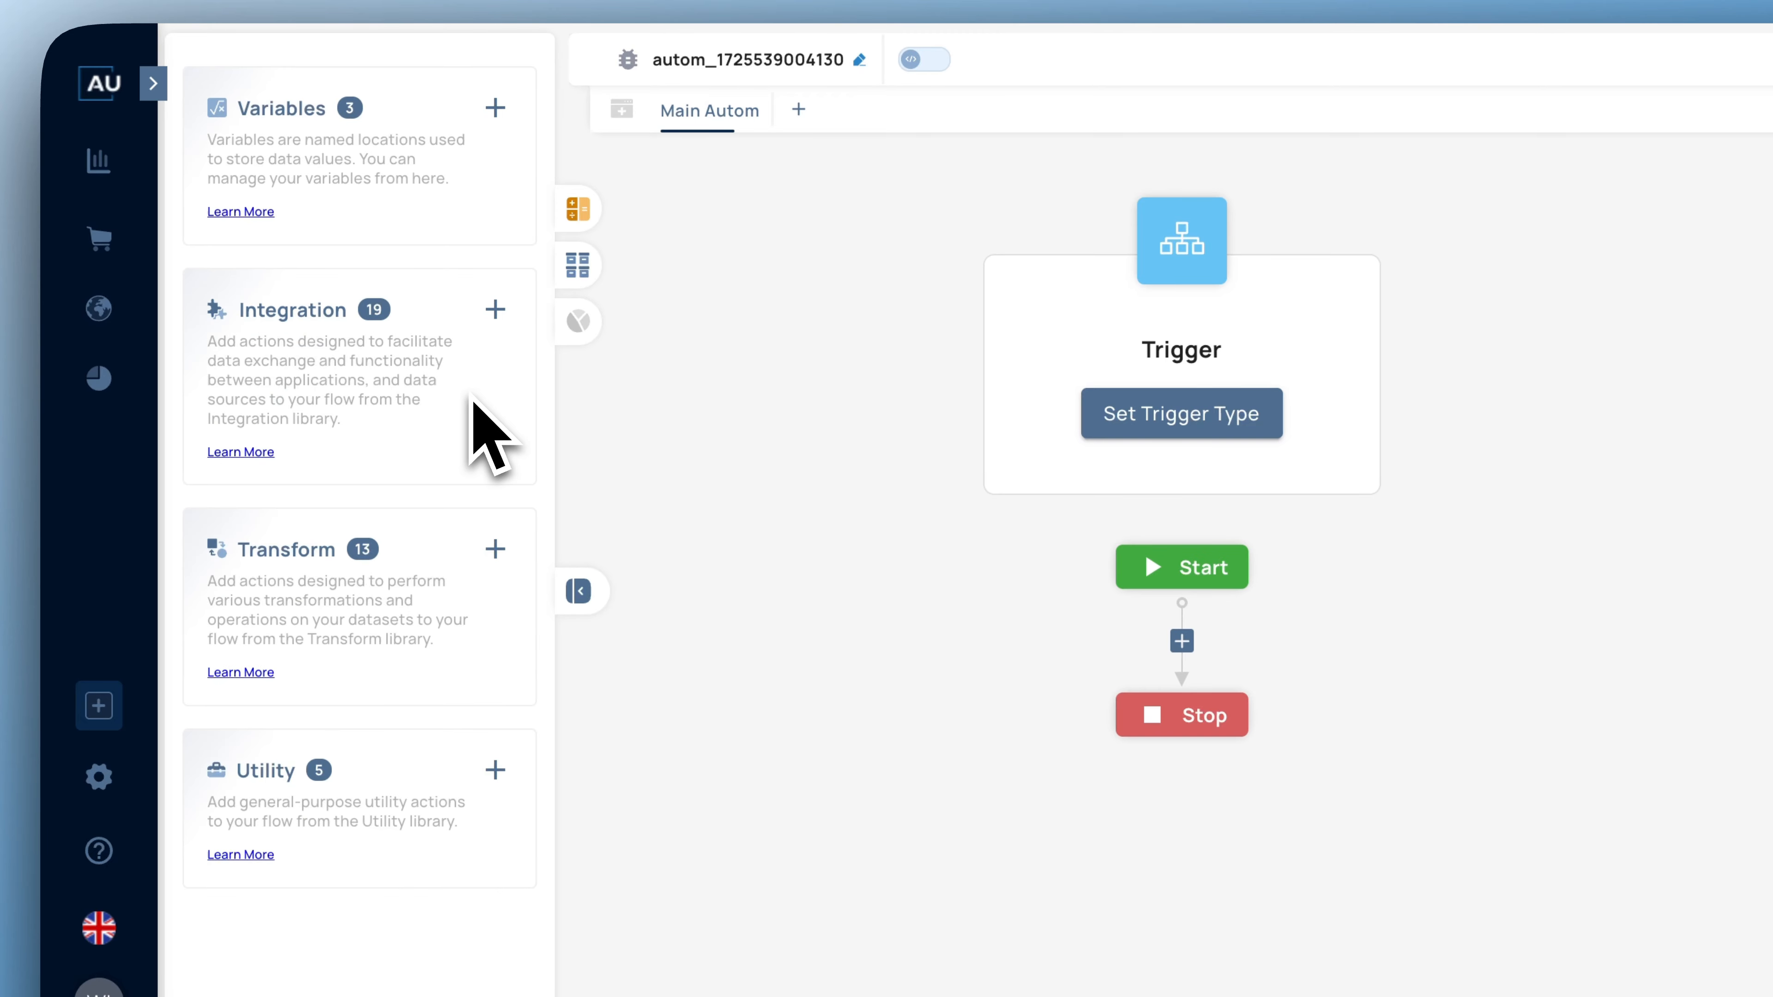
- Expand the Transform library and examine its data transformation and logic categories
left_click(495, 549)
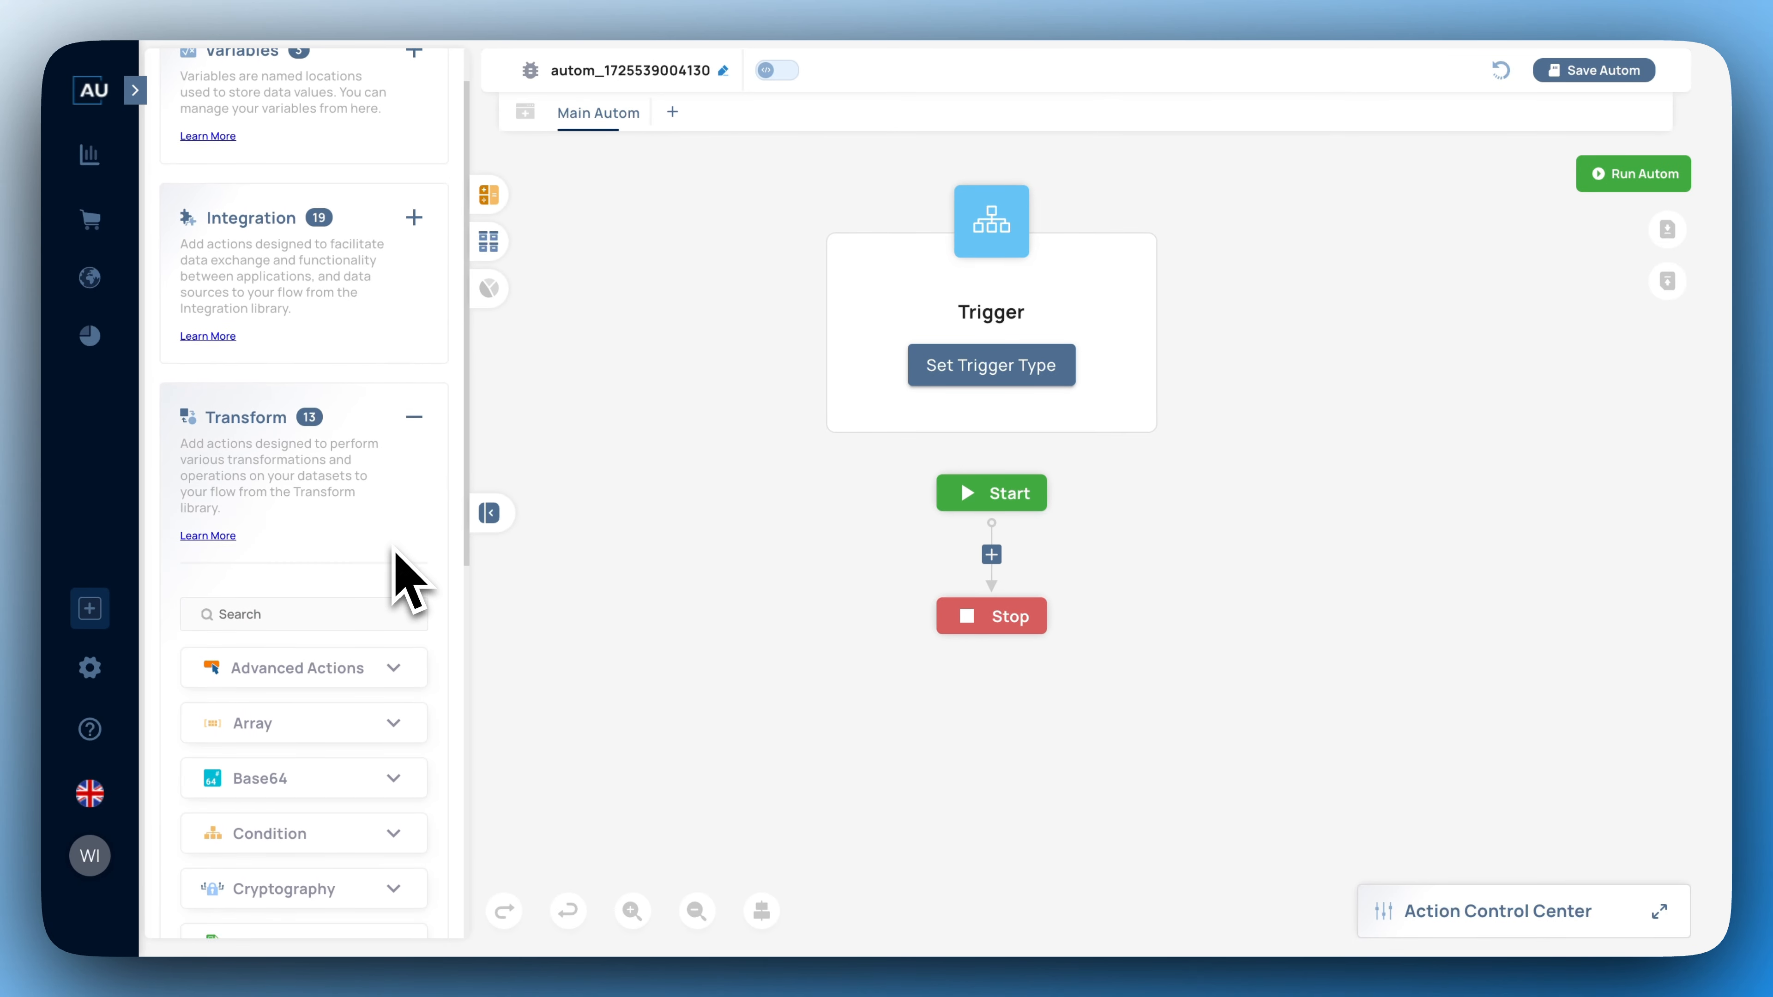
scroll(395, 553, "down", 4)
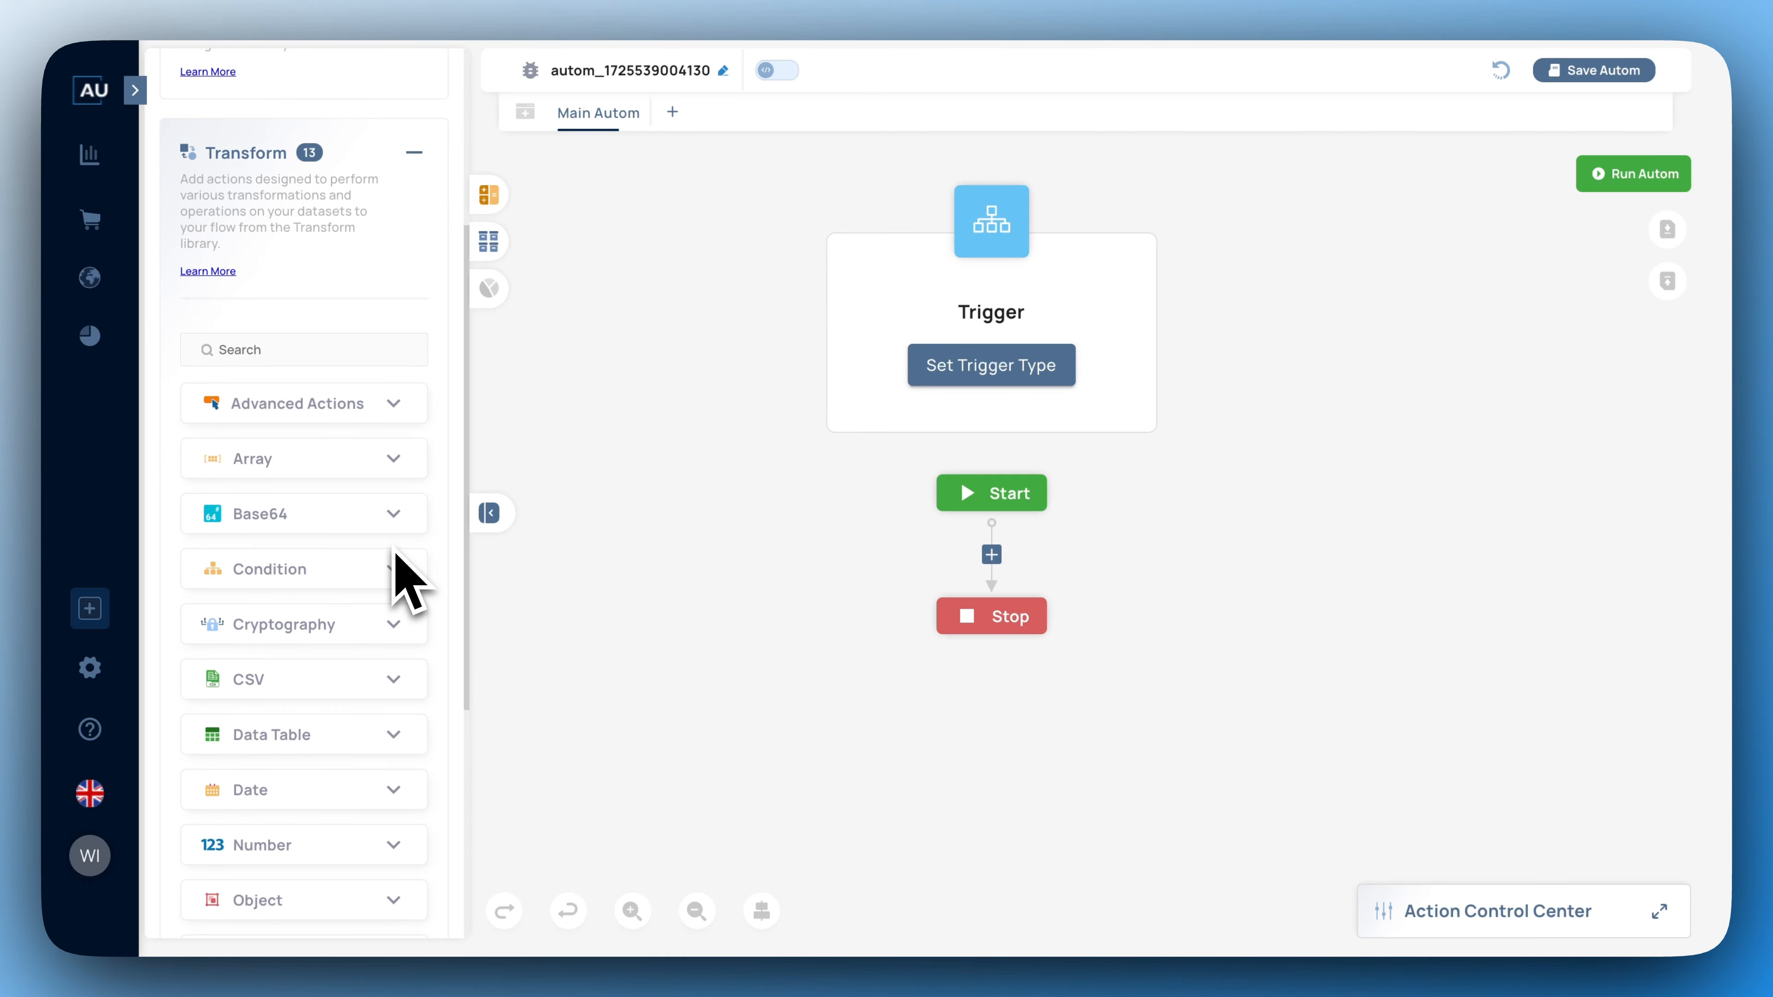
scroll(395, 553, "down", 3)
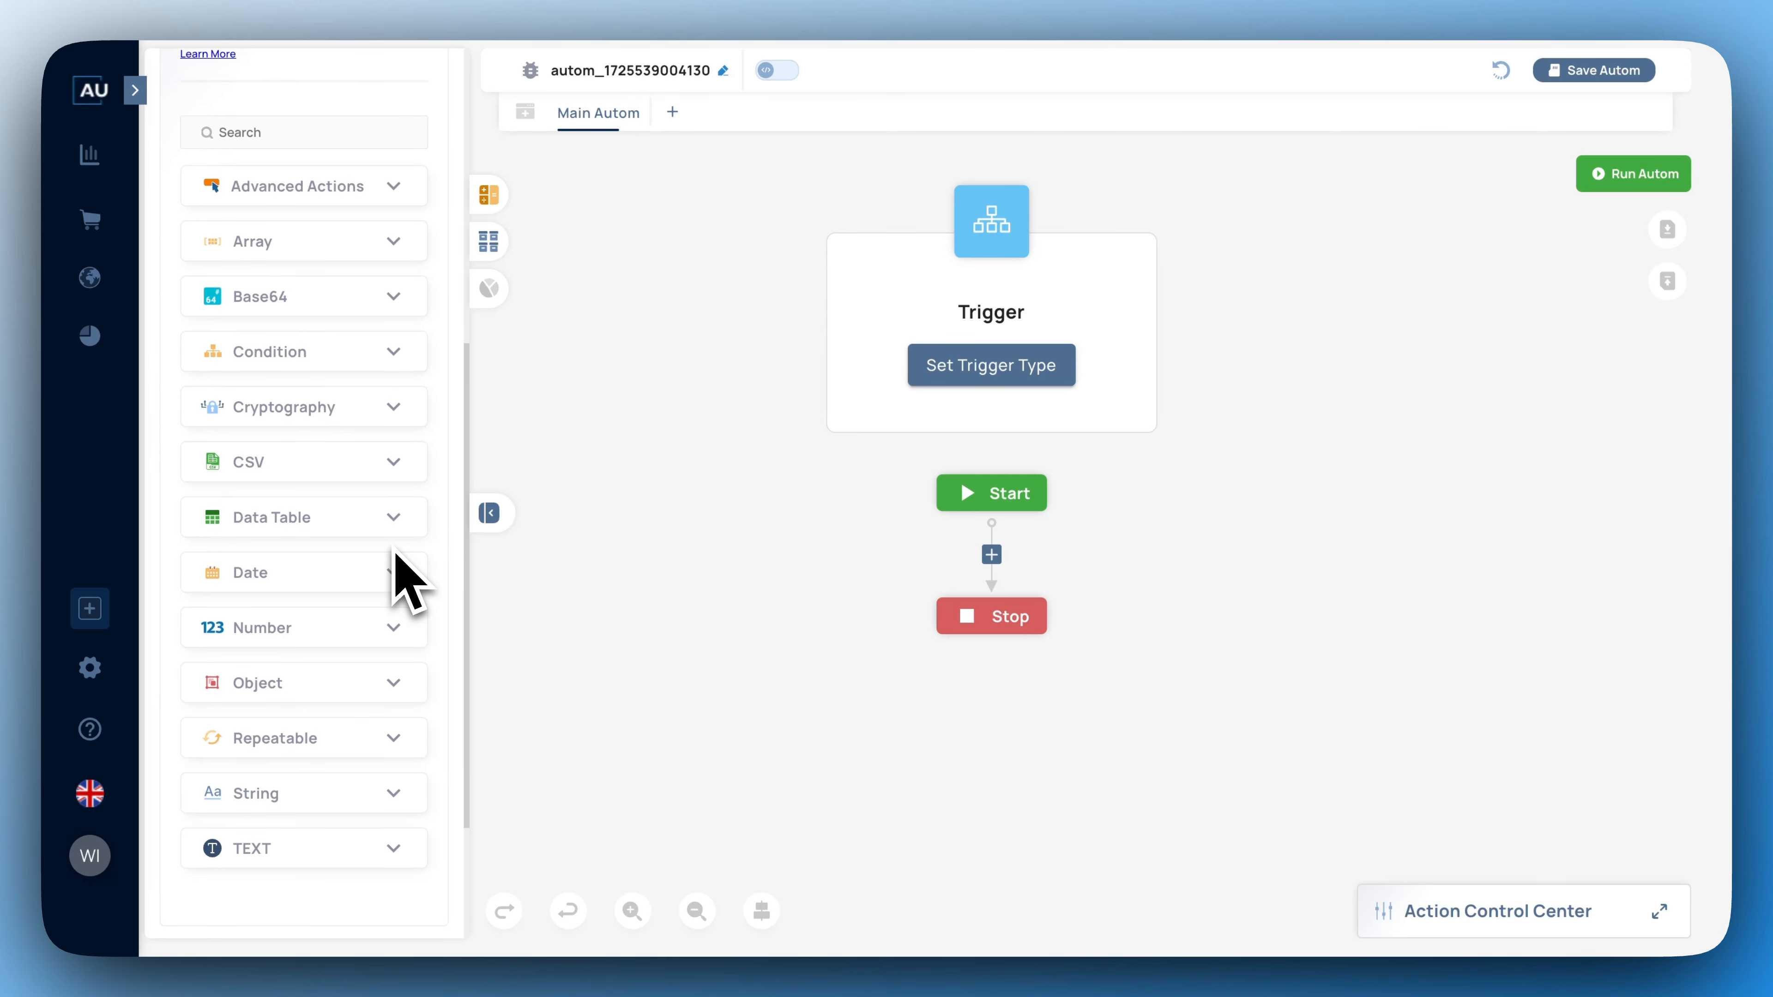
scroll(395, 553, "down", 2)
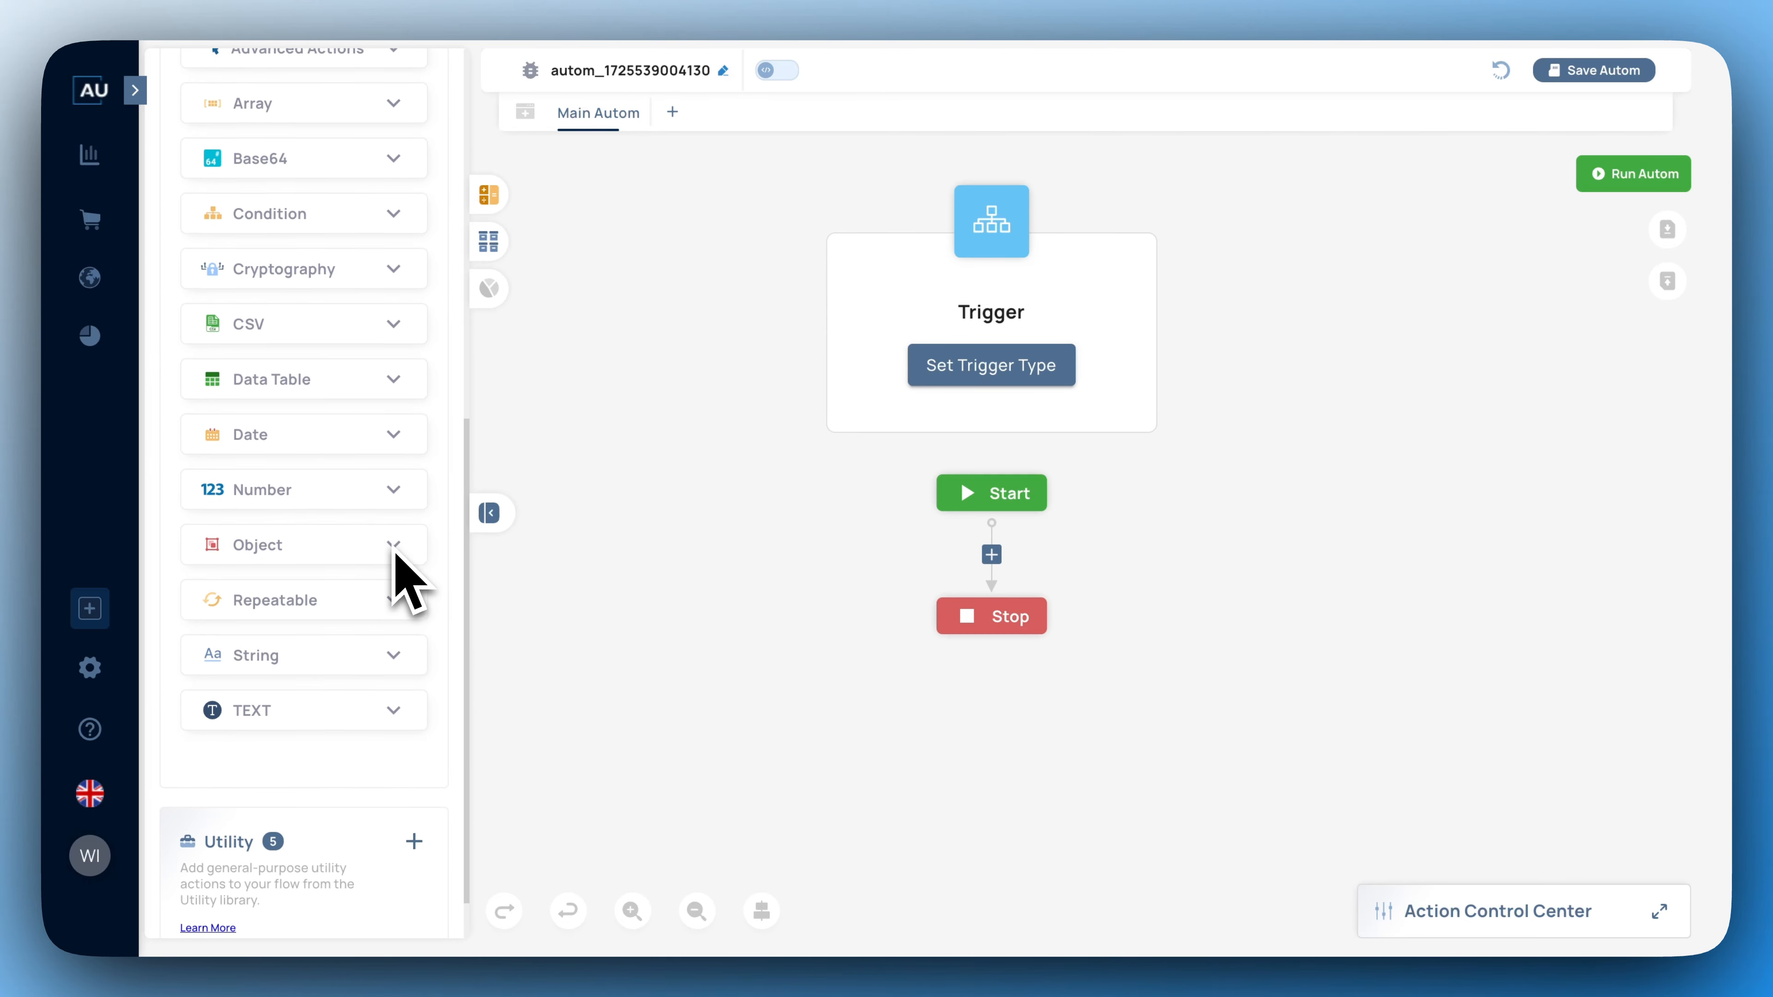
scroll(395, 553, "down", 1)
scroll(408, 583, "down", 1)
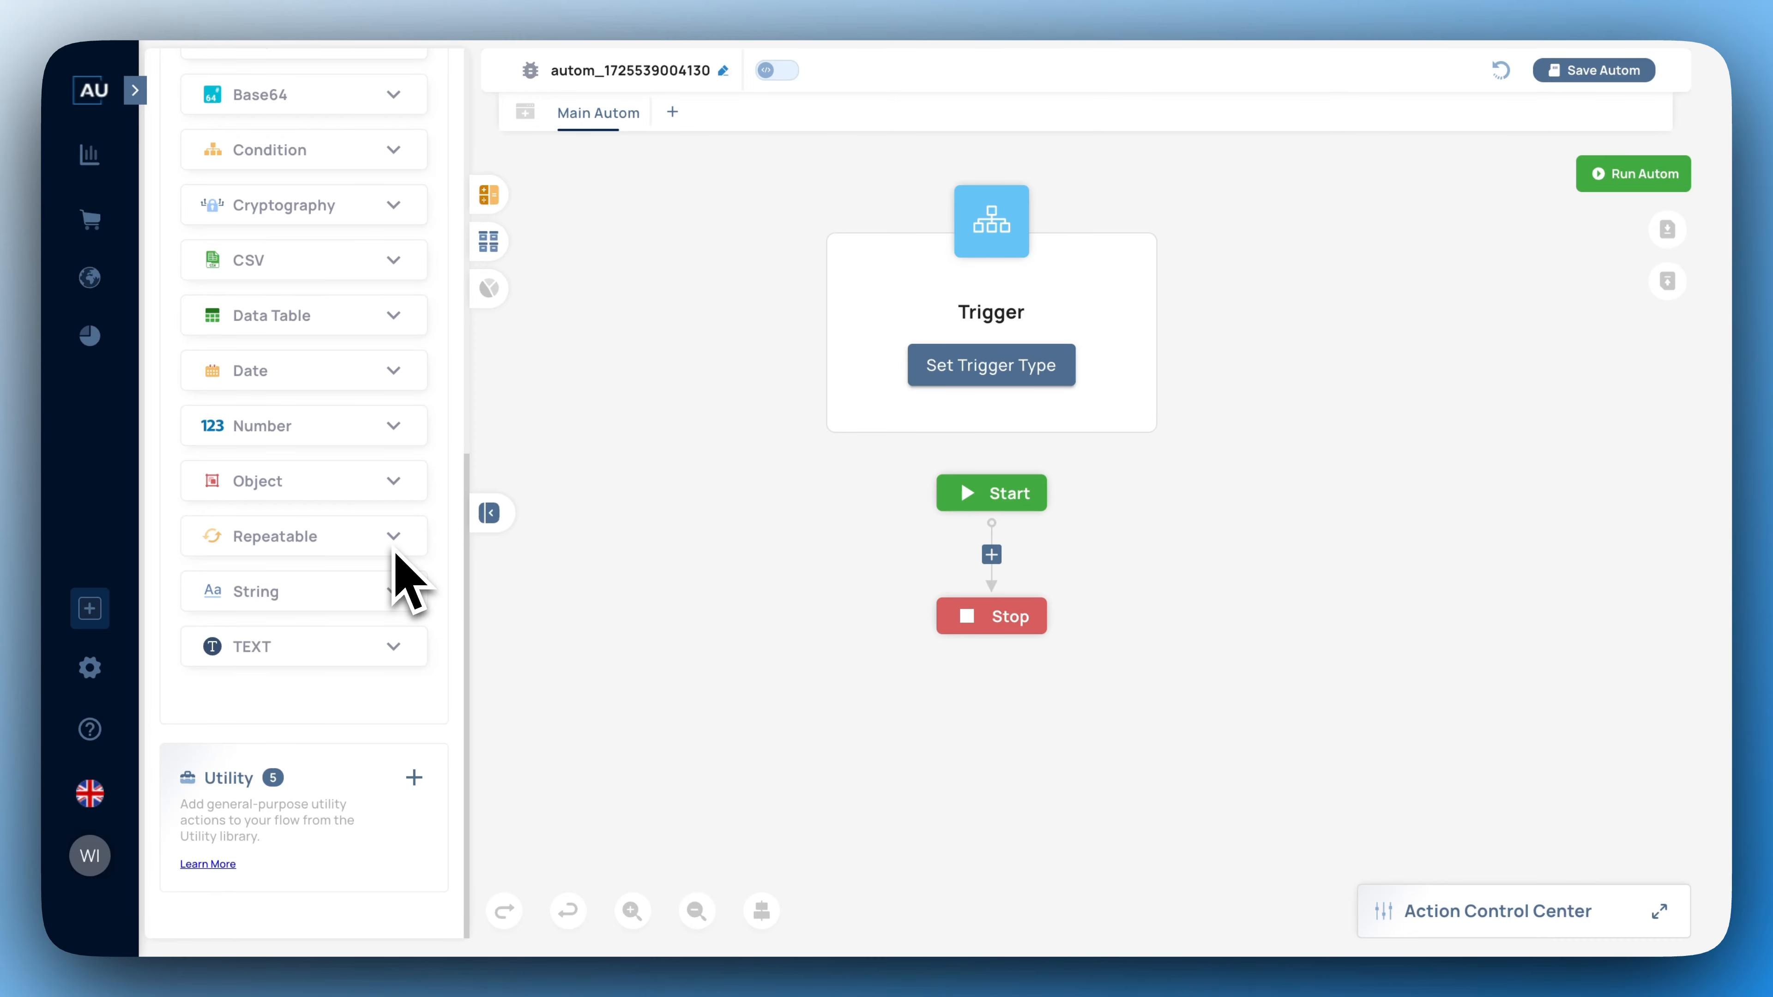
- Place the If action from the Condition group between Start and Stop and minimize the Action Control Center
scroll(405, 433, "up", 3)
left_click(393, 299)
left_click_drag(338, 355, 1117, 585)
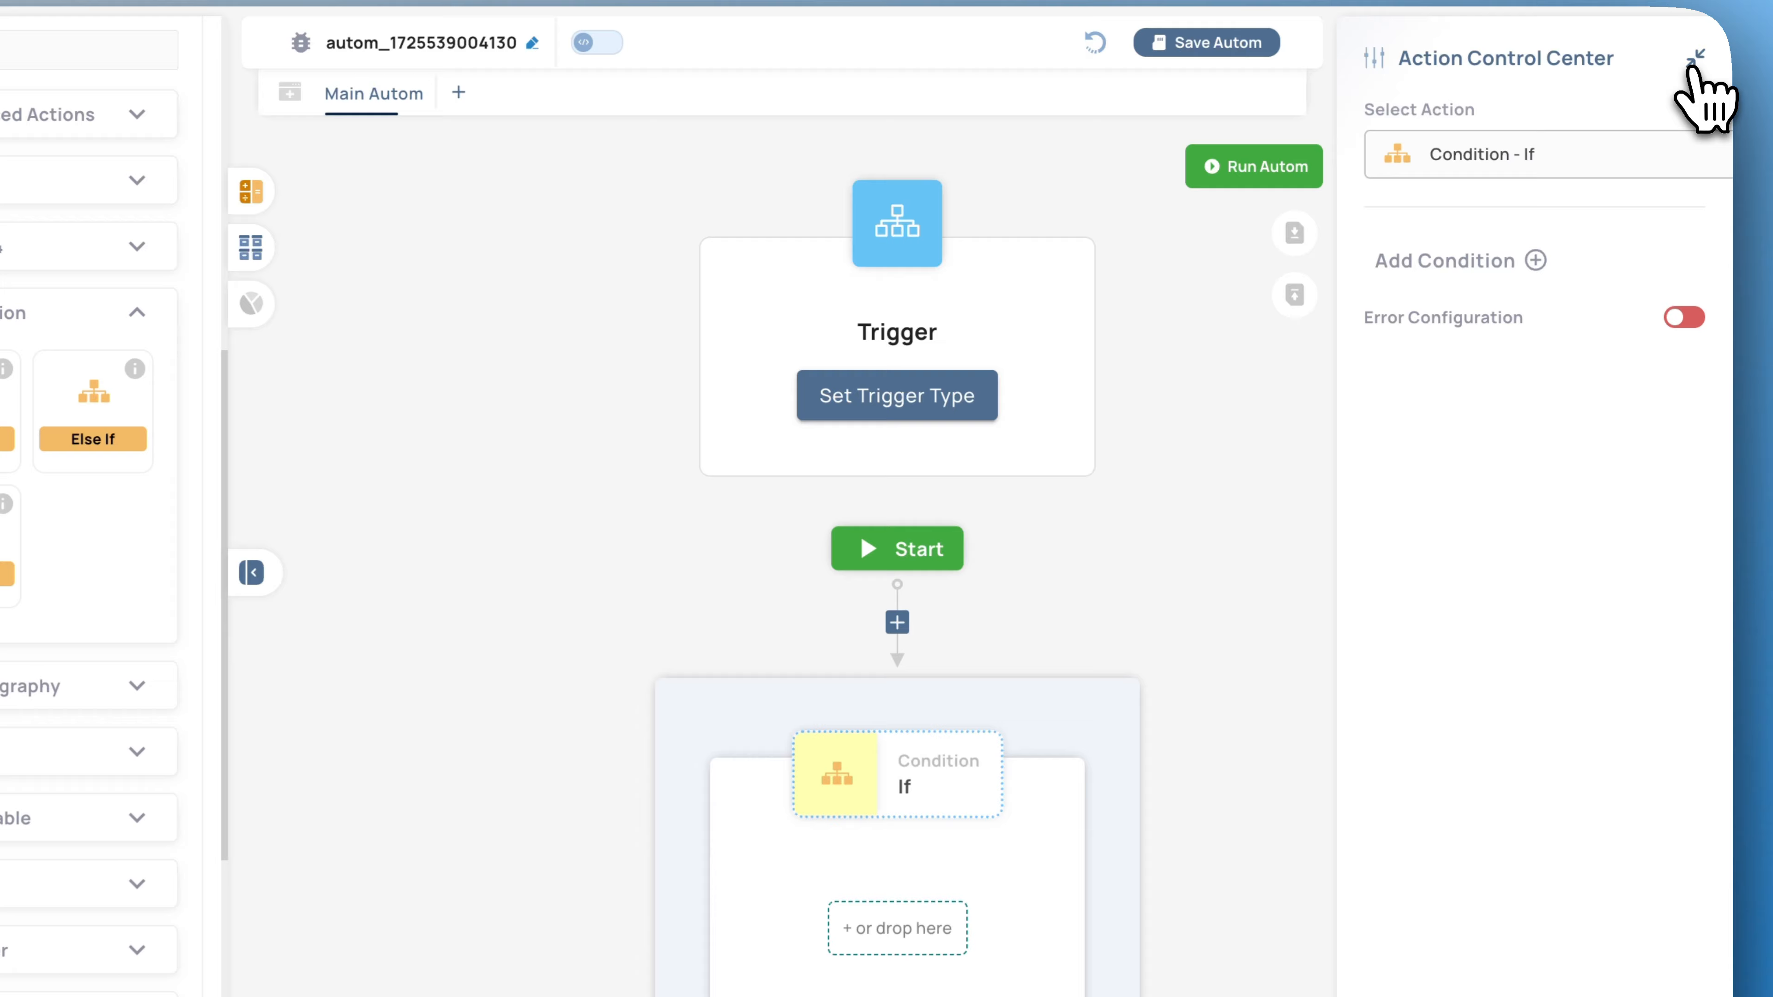
left_click(1700, 83)
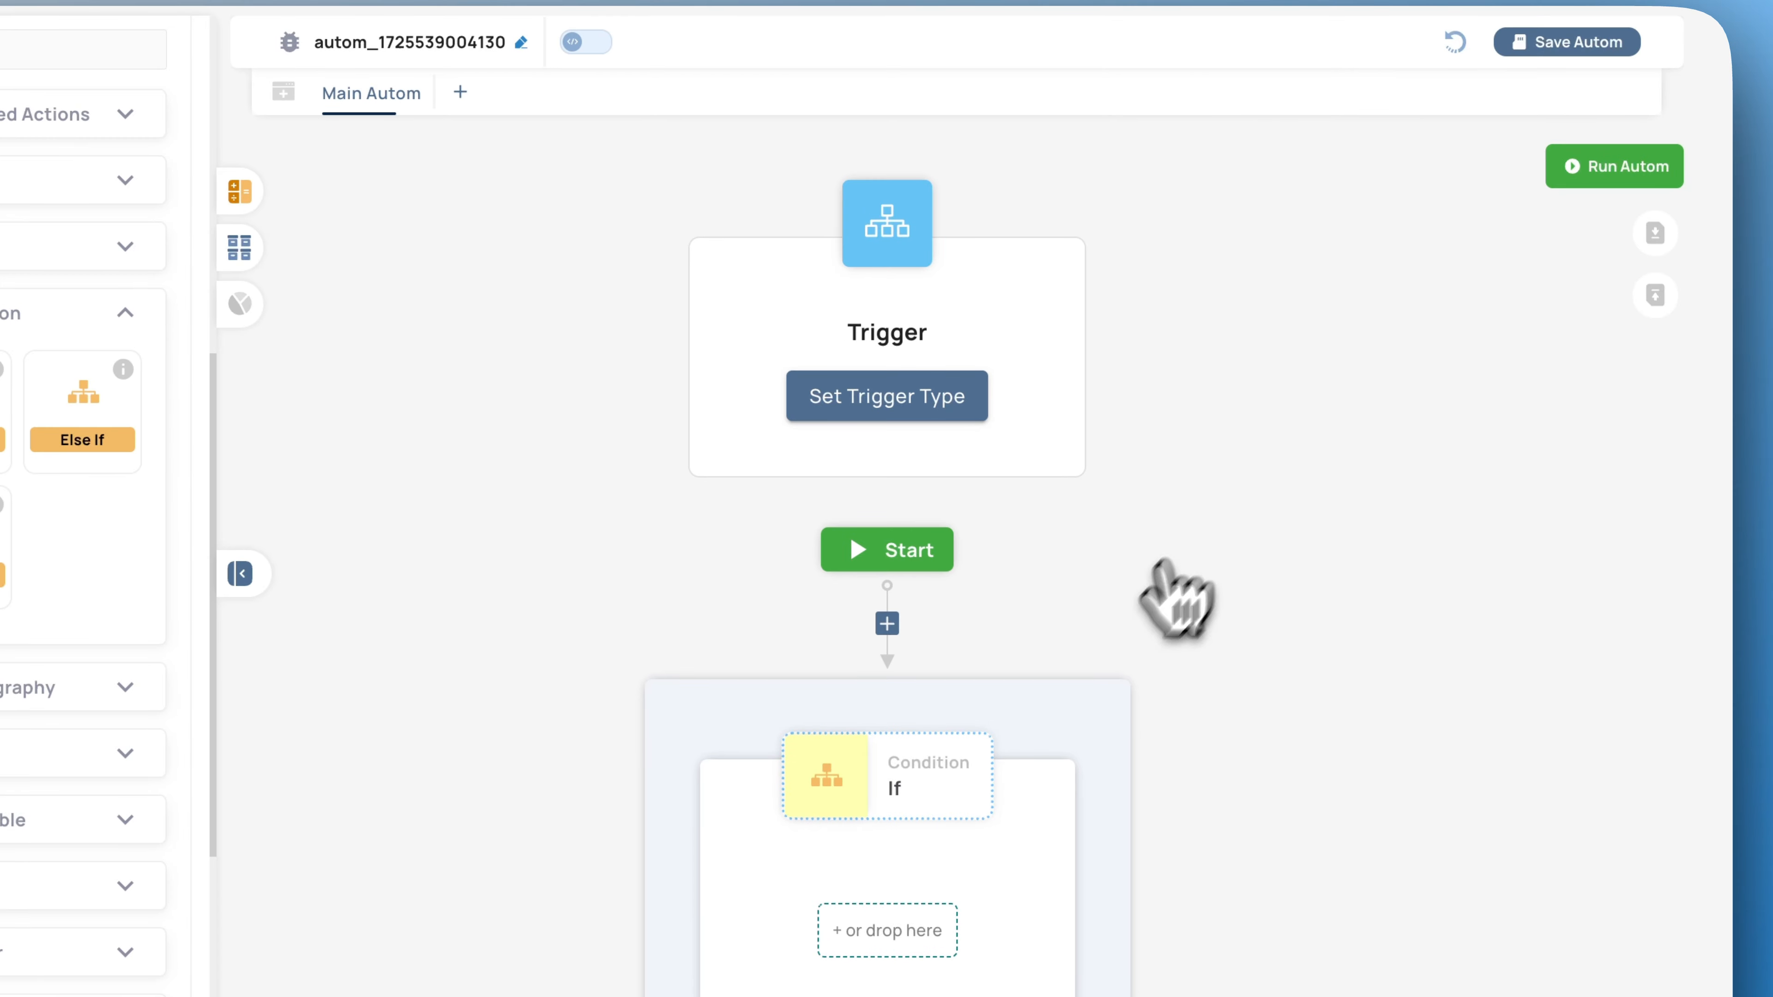
- Delete the If condition from the flow and collapse the Condition group and Transform library
left_click(1280, 602)
left_click(1316, 766)
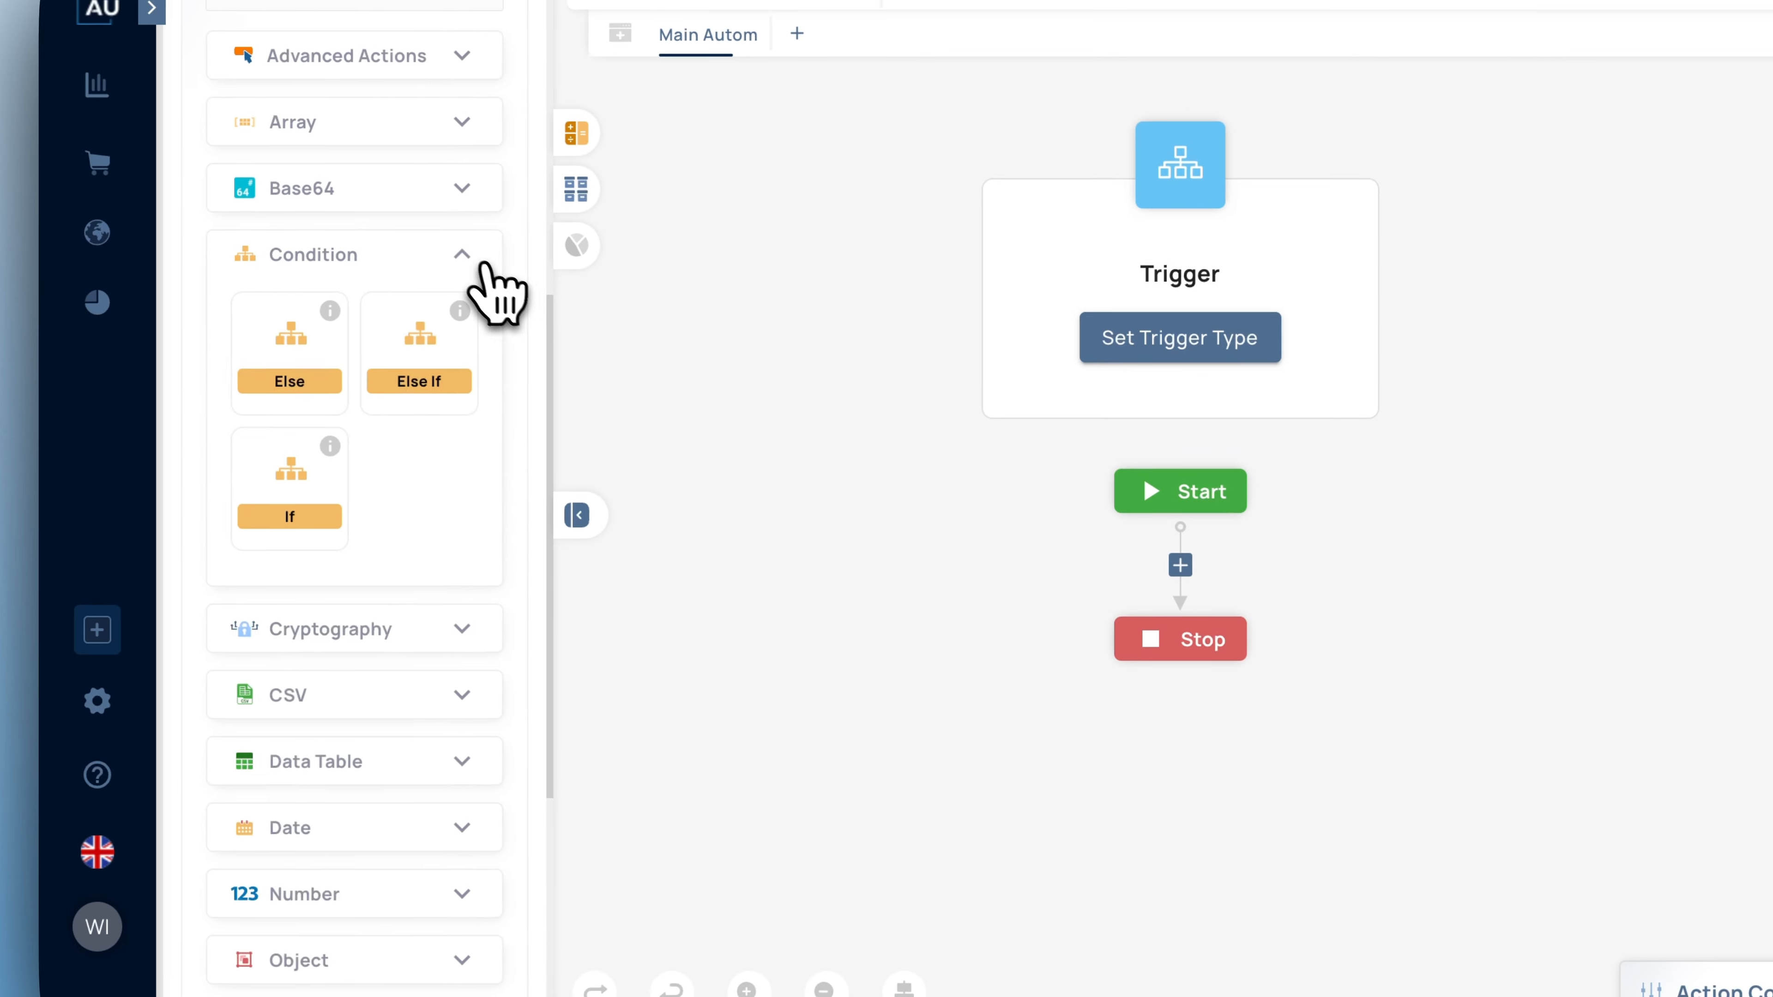
left_click(483, 264)
scroll(483, 314, "up", 5)
left_click(492, 474)
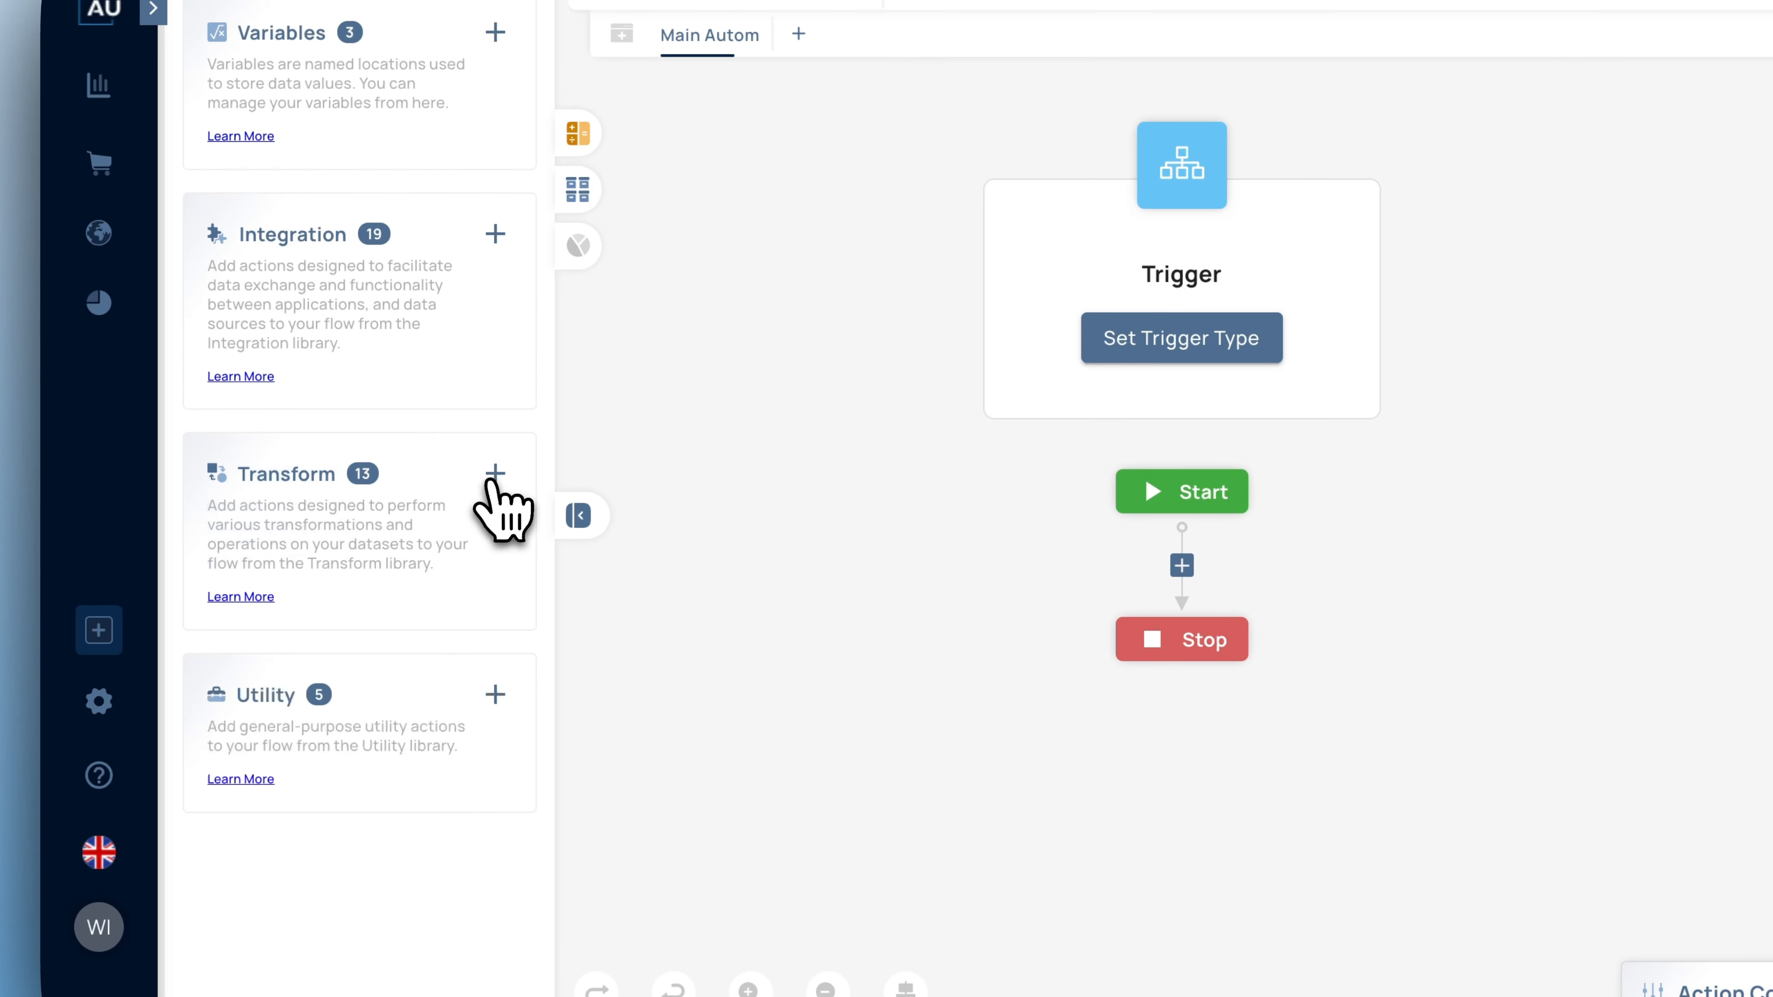
- Place the Message action from the Utility library's Display Message group between Start and Stop, and view the Data Manager
left_click(494, 695)
scroll(447, 782, "down", 3)
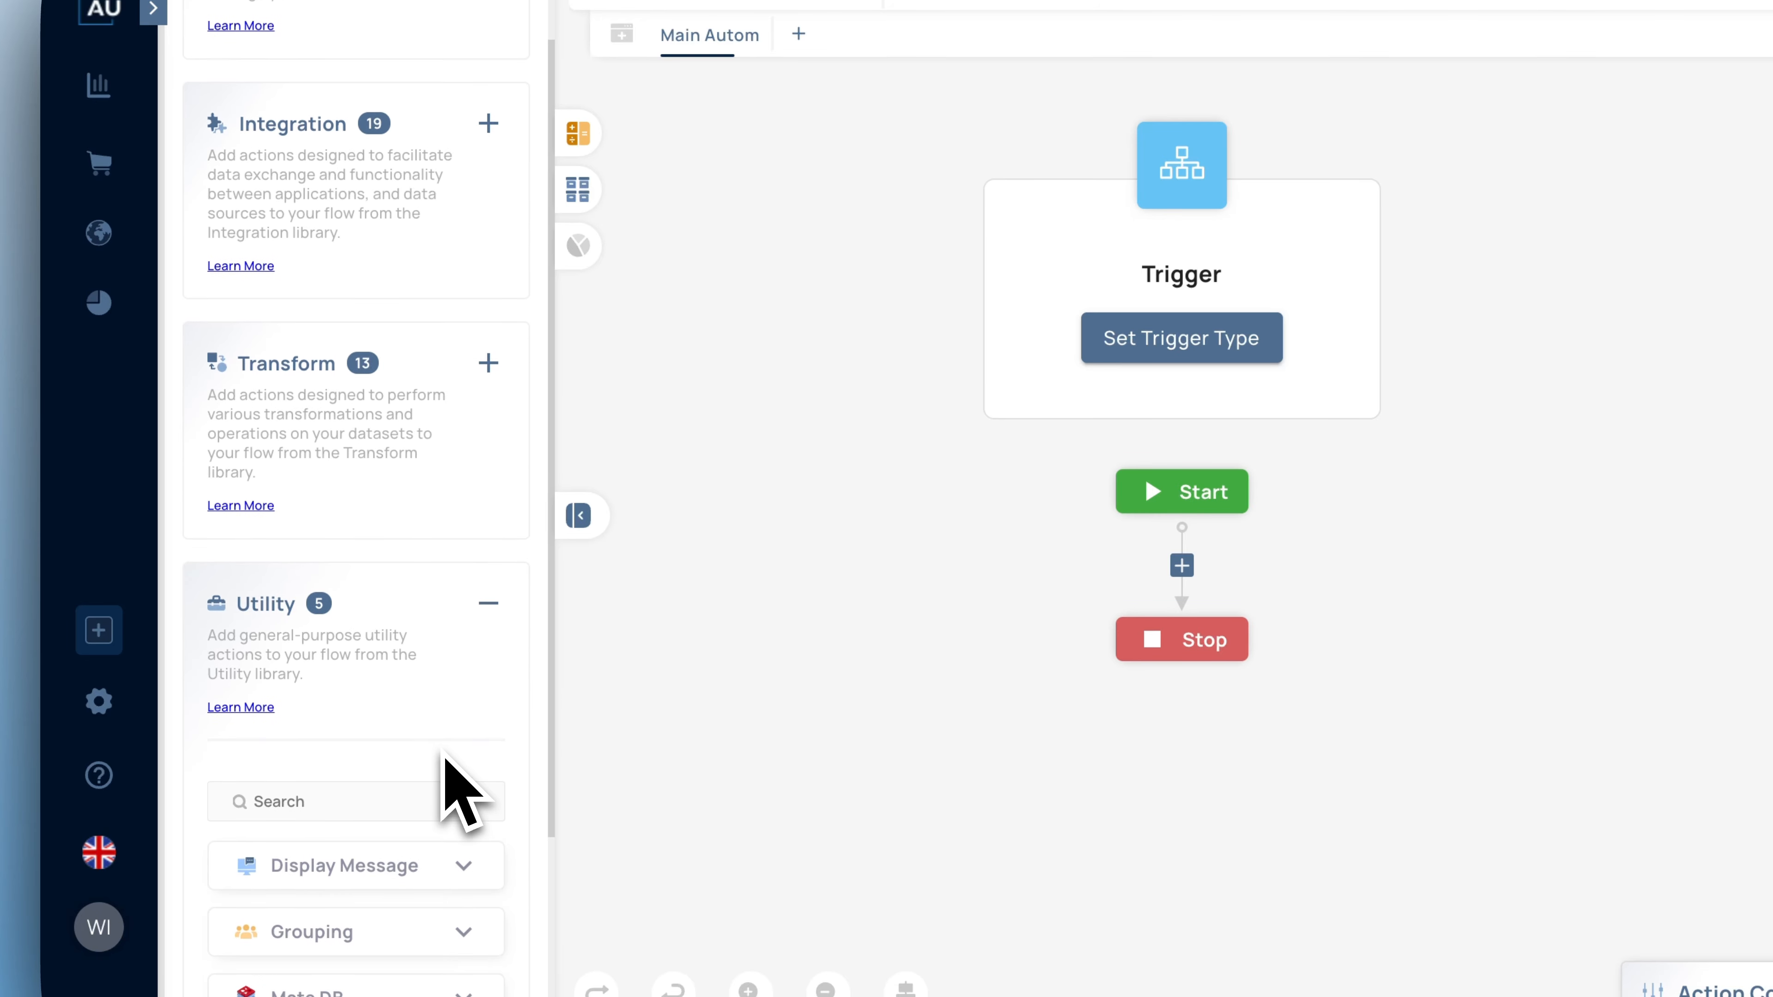
scroll(445, 758, "down", 3)
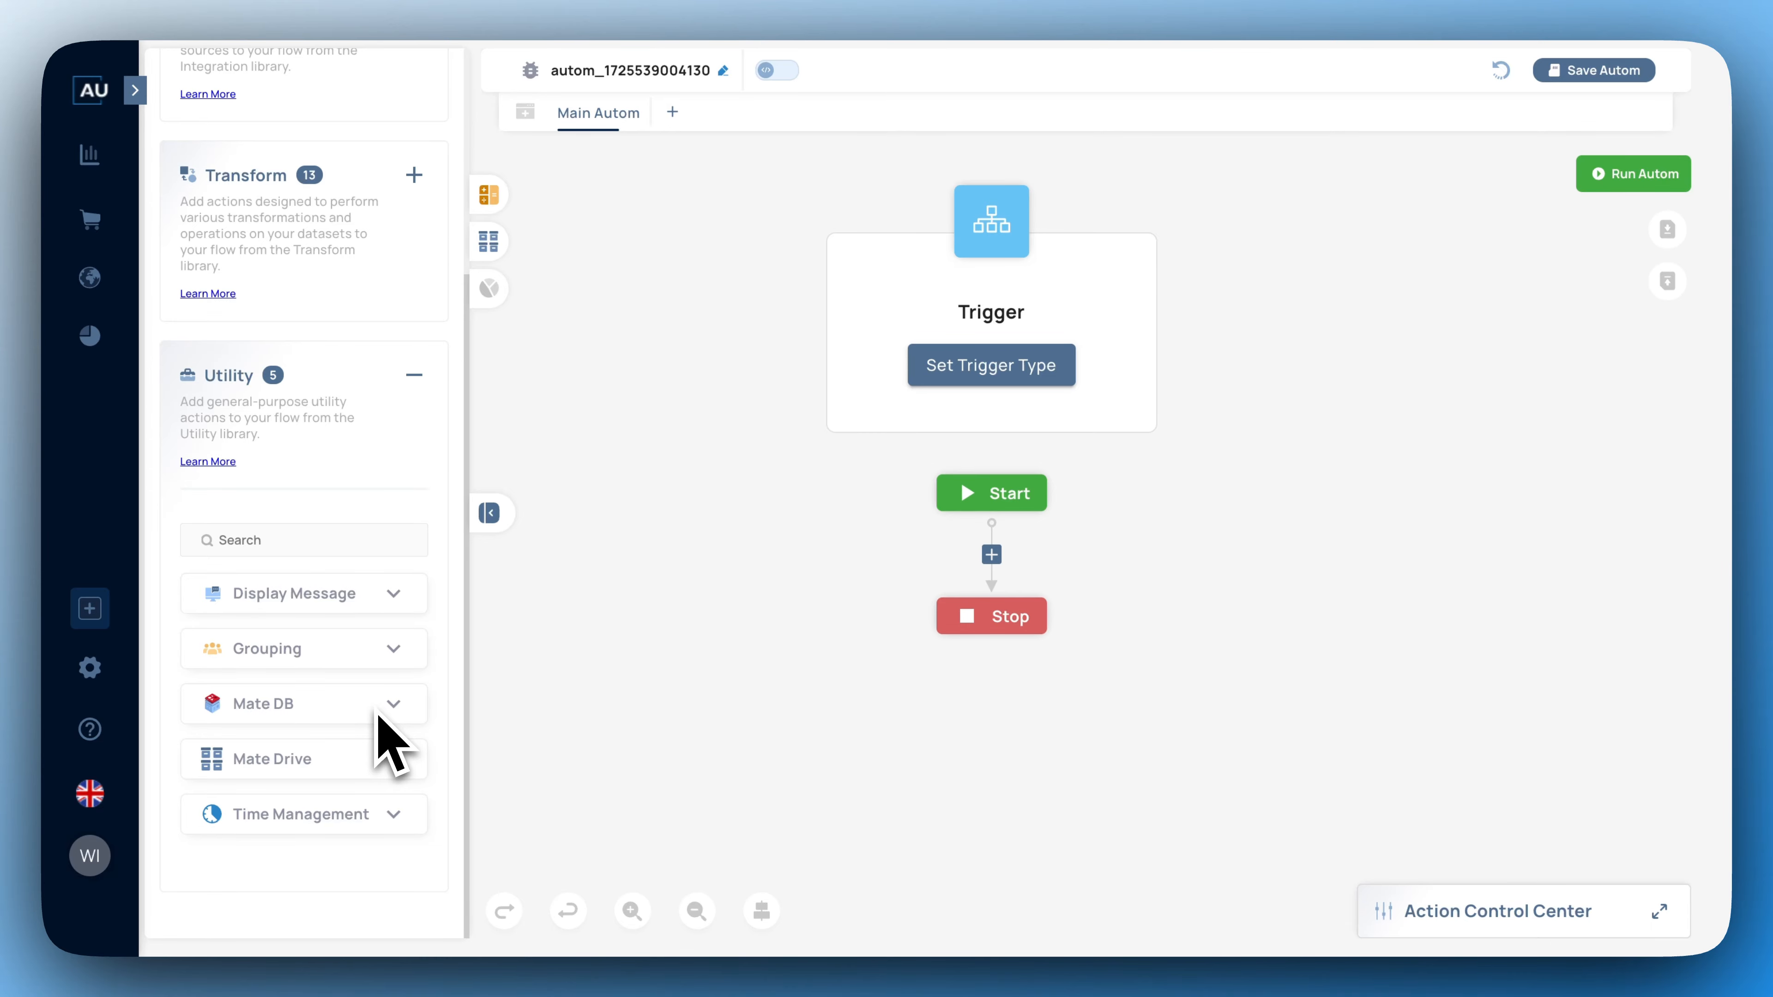
left_click(393, 593)
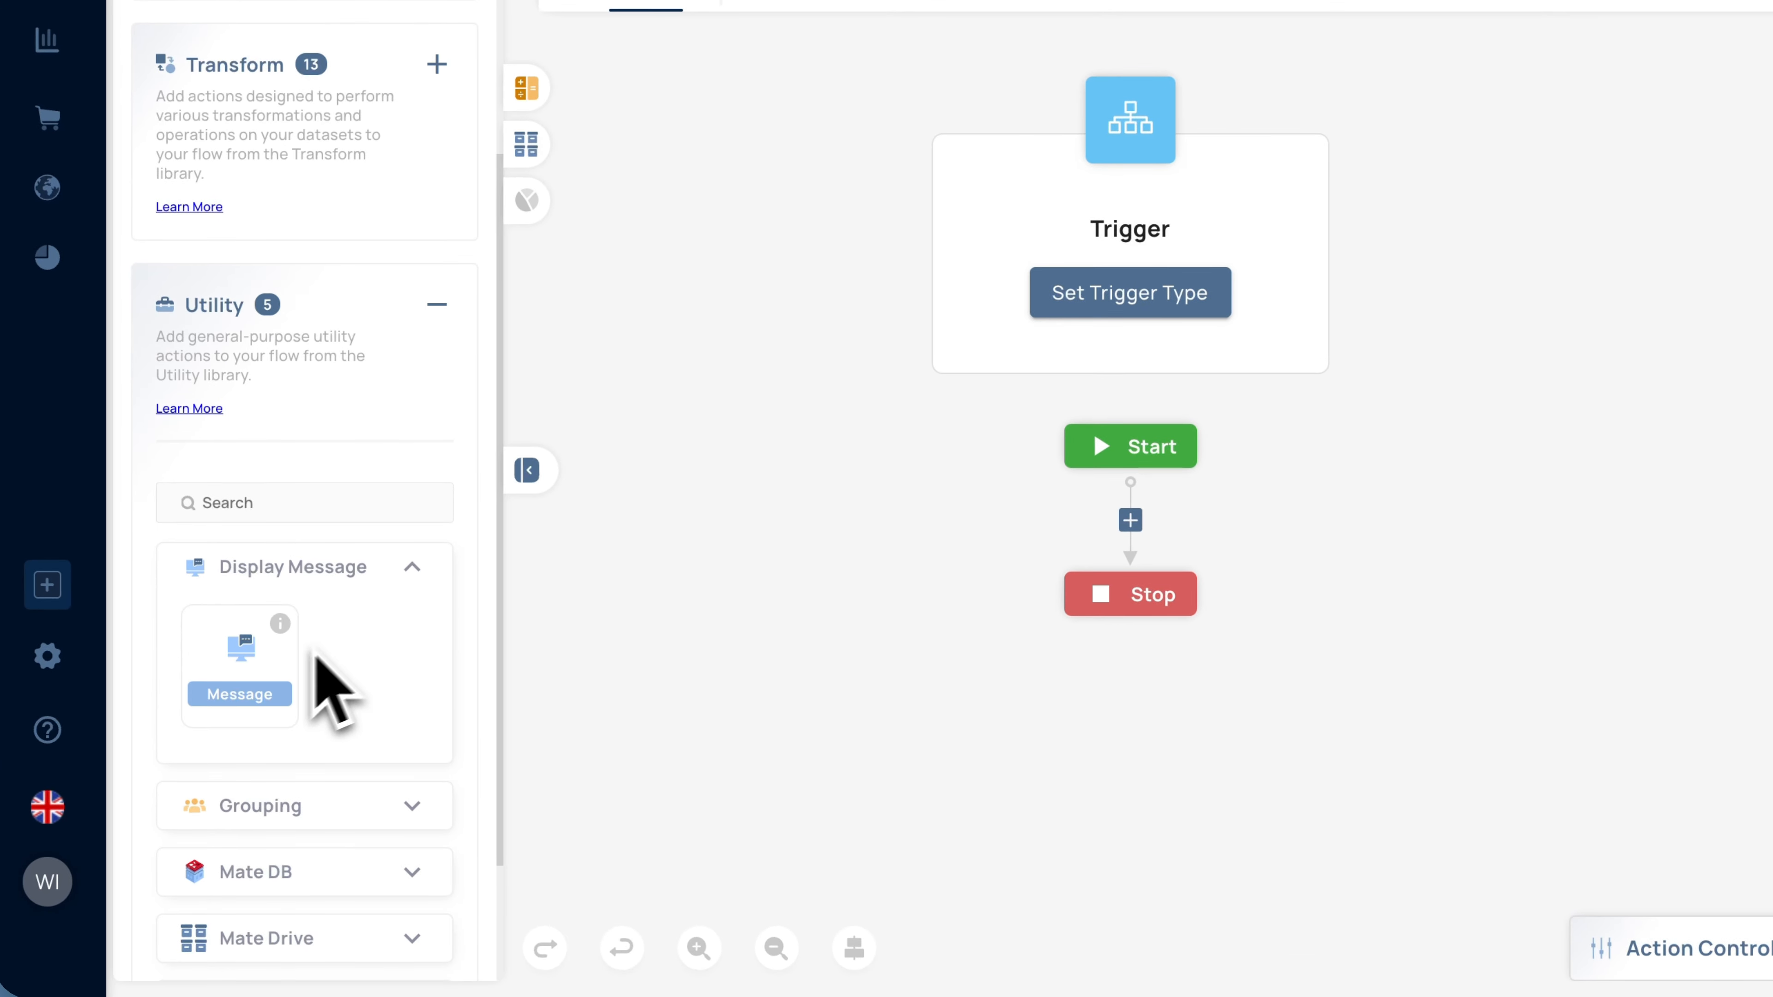
left_click_drag(296, 670, 1123, 526)
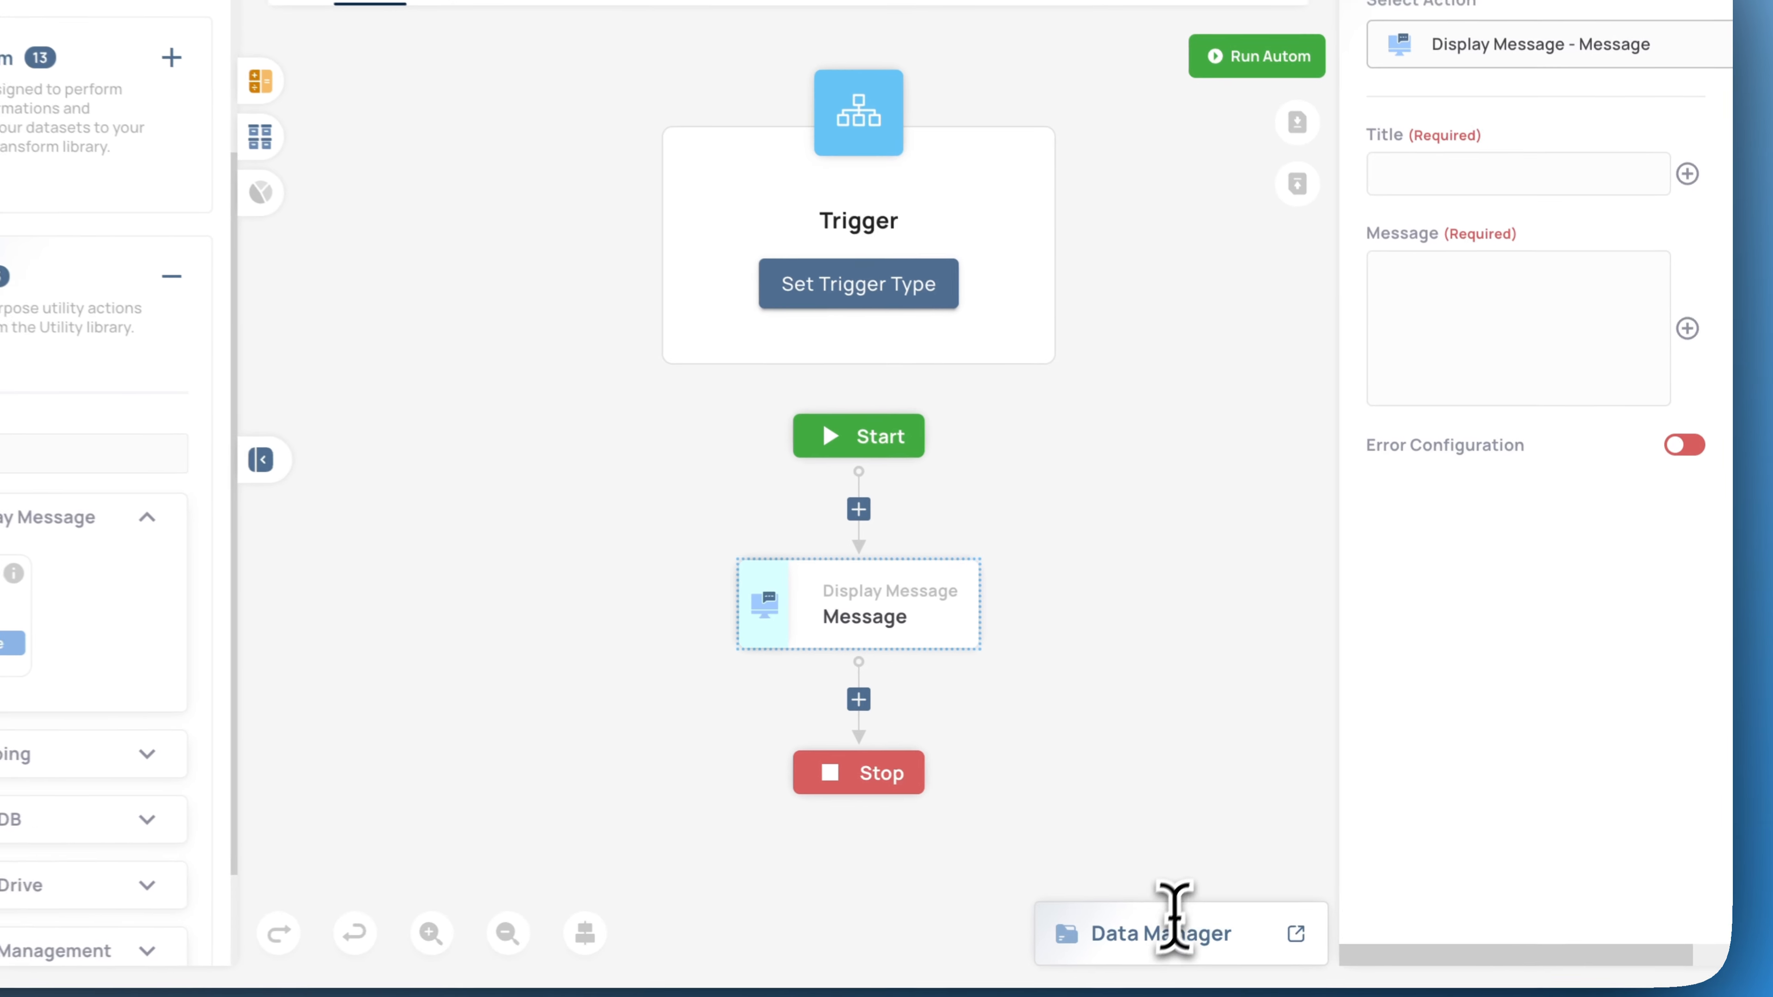
left_click(1295, 933)
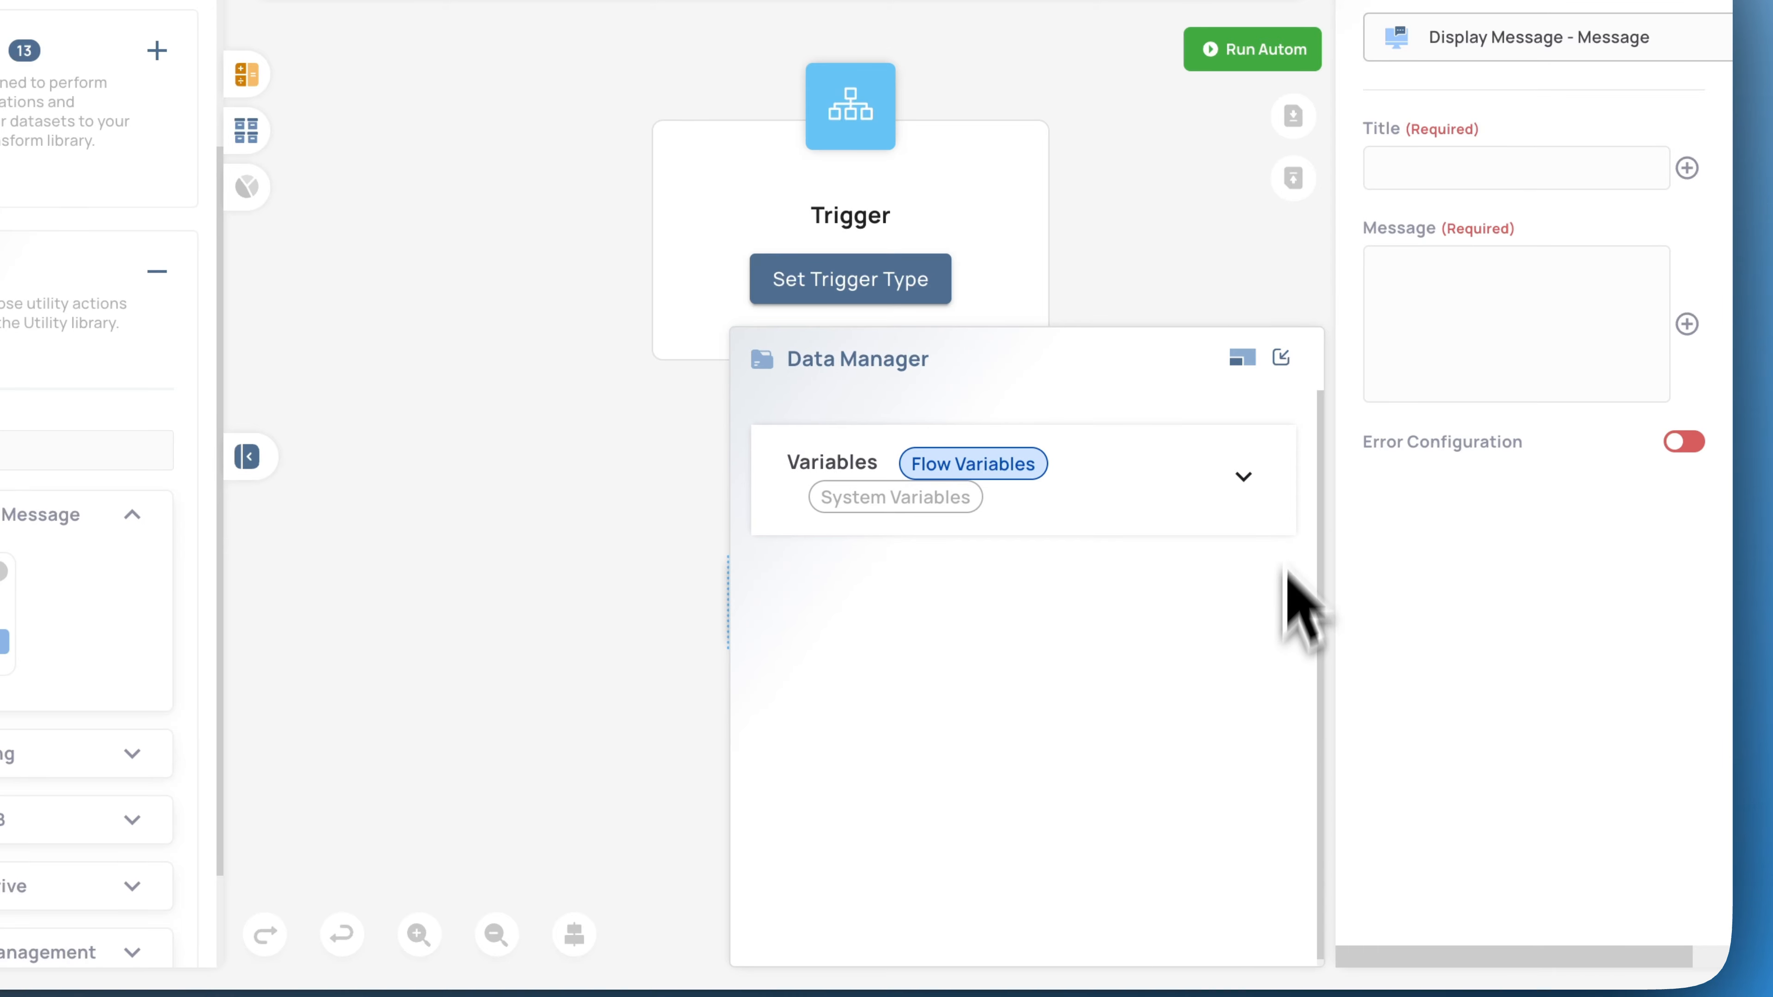
left_click(1280, 357)
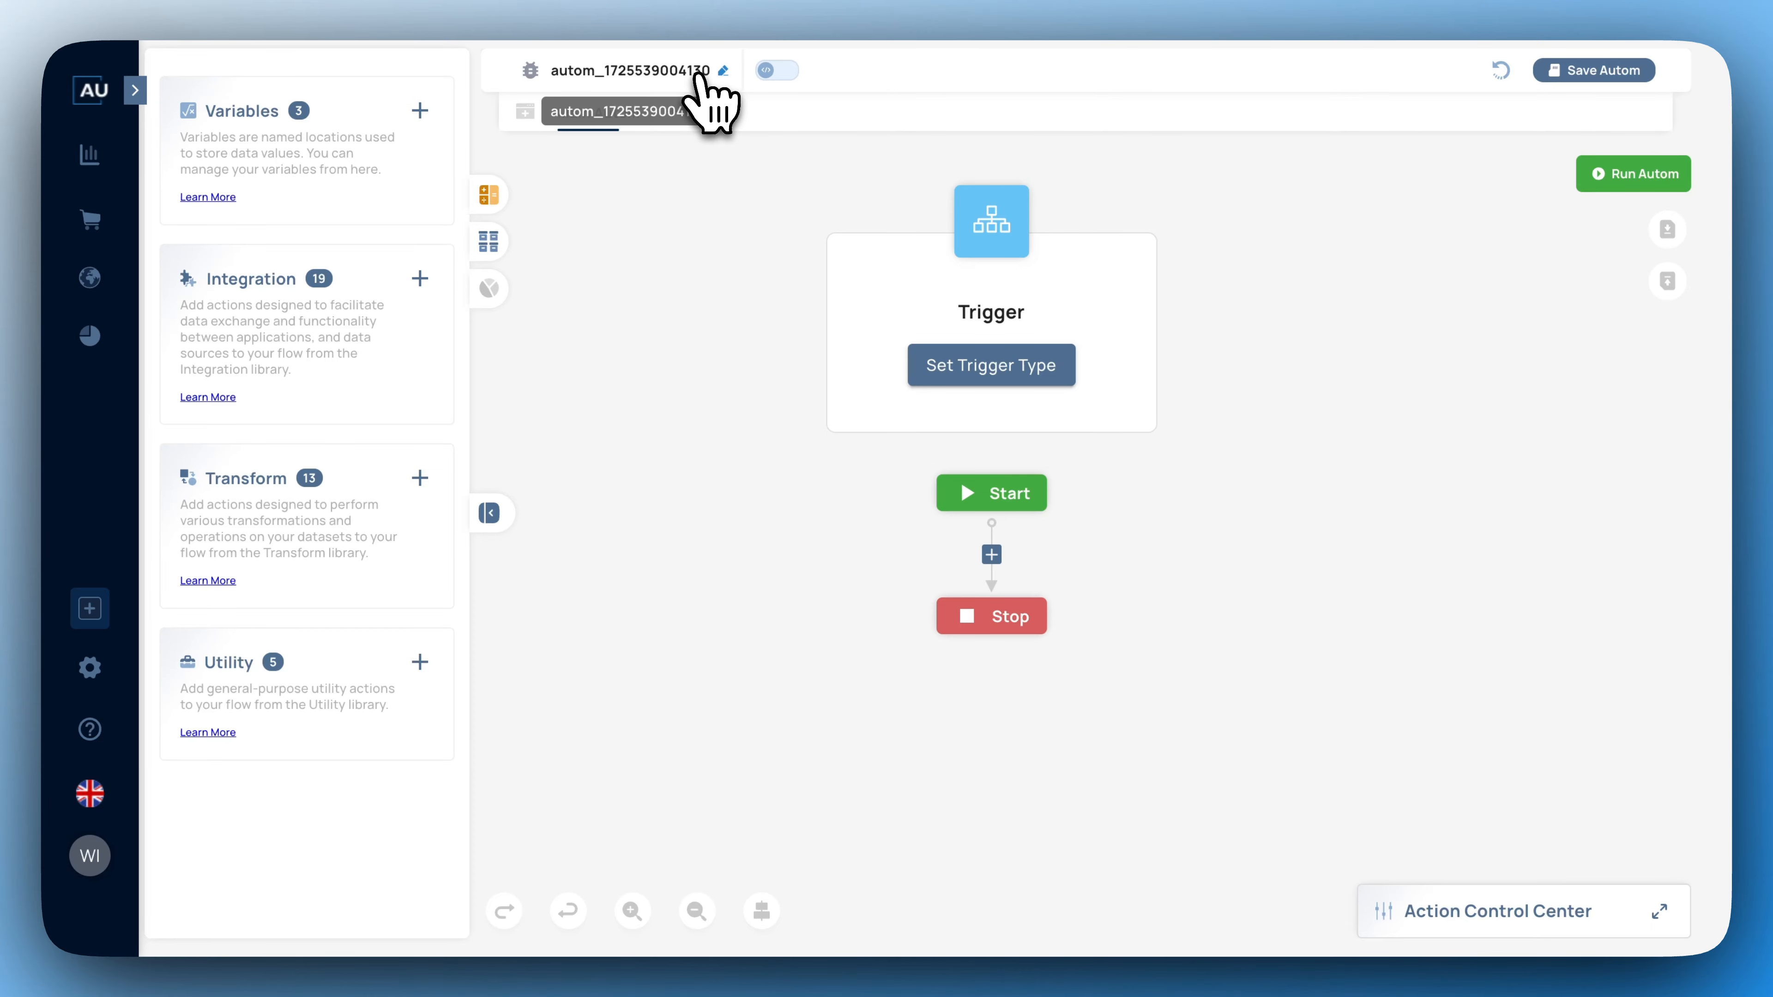
- Rename the autom as Test, leaving its description and group unset, and apply the update
left_click(723, 70)
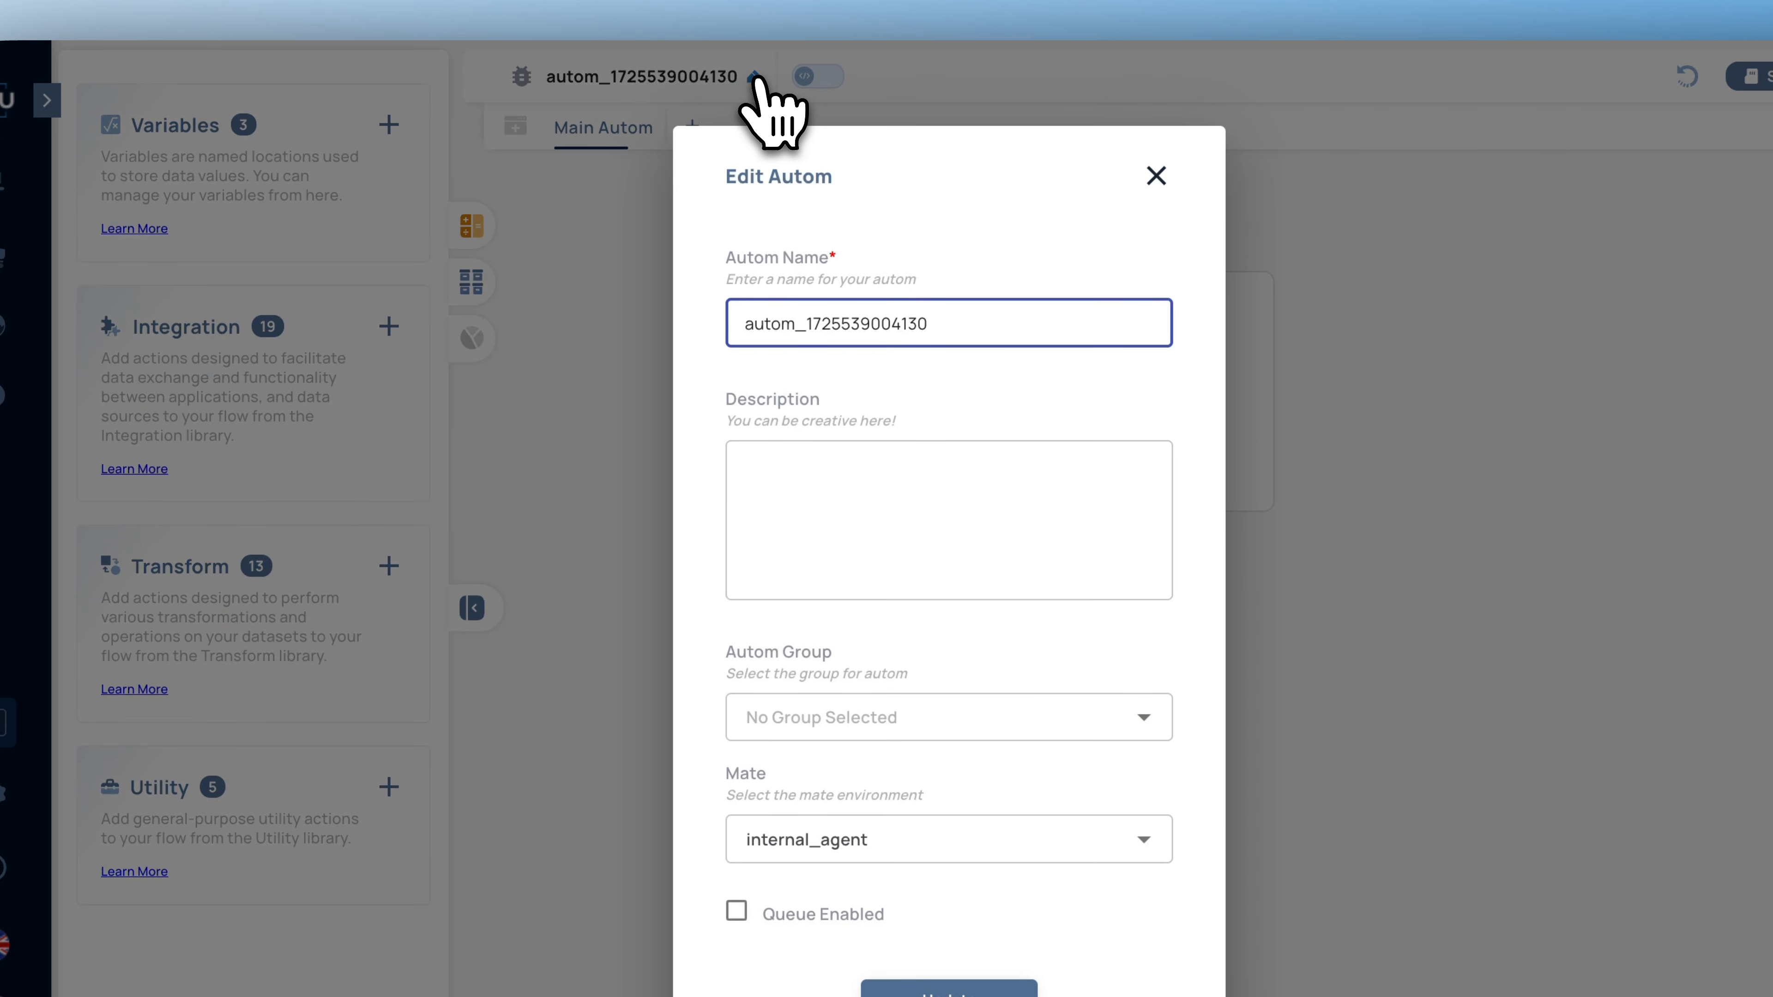
double_click(837, 324)
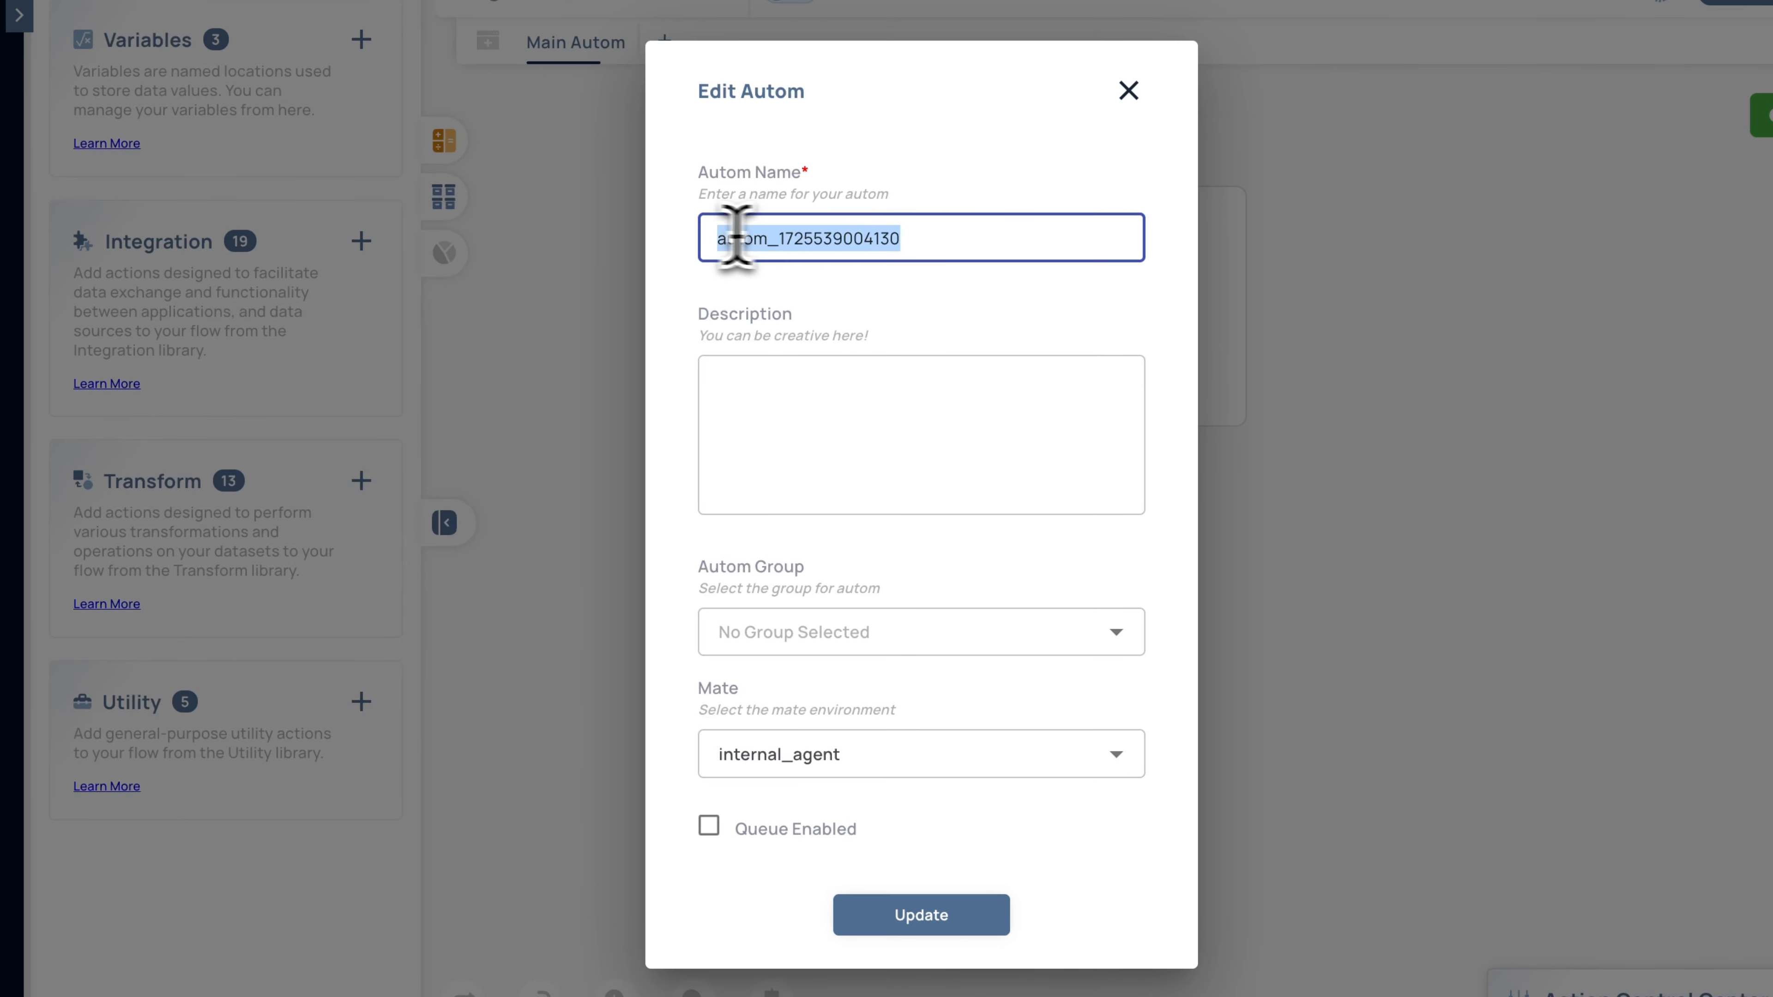
type("Test")
left_click(823, 377)
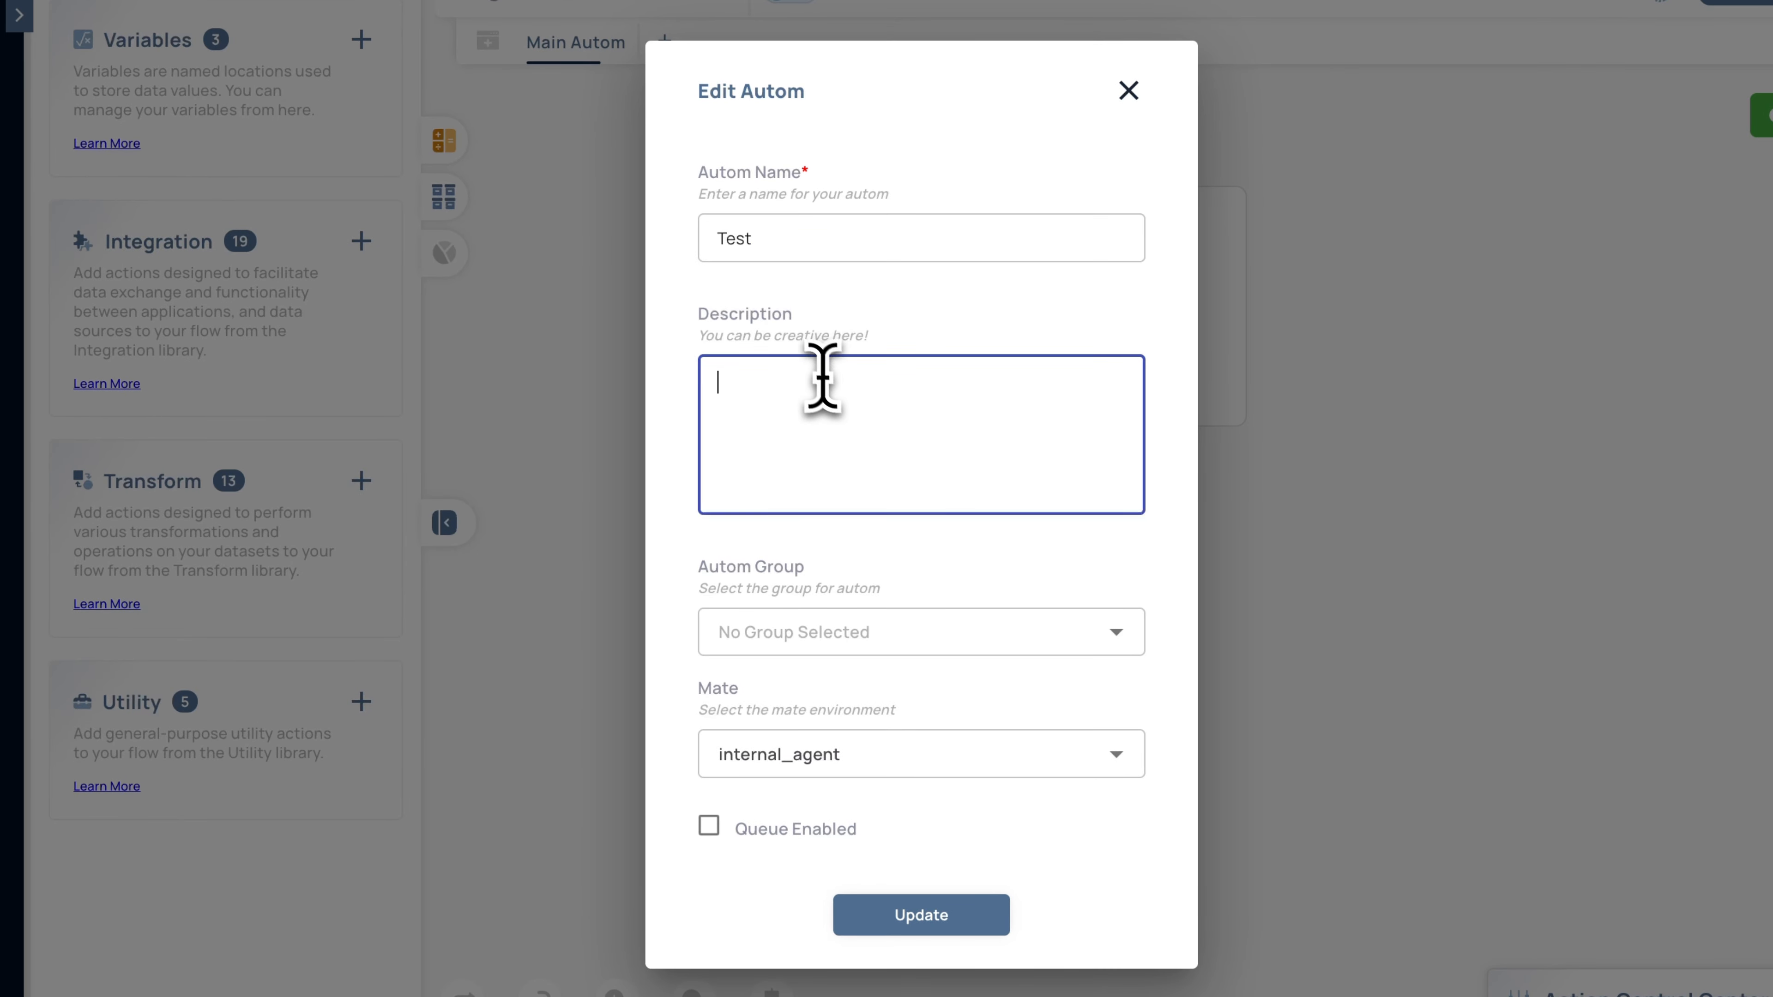
left_click(809, 621)
left_click(926, 579)
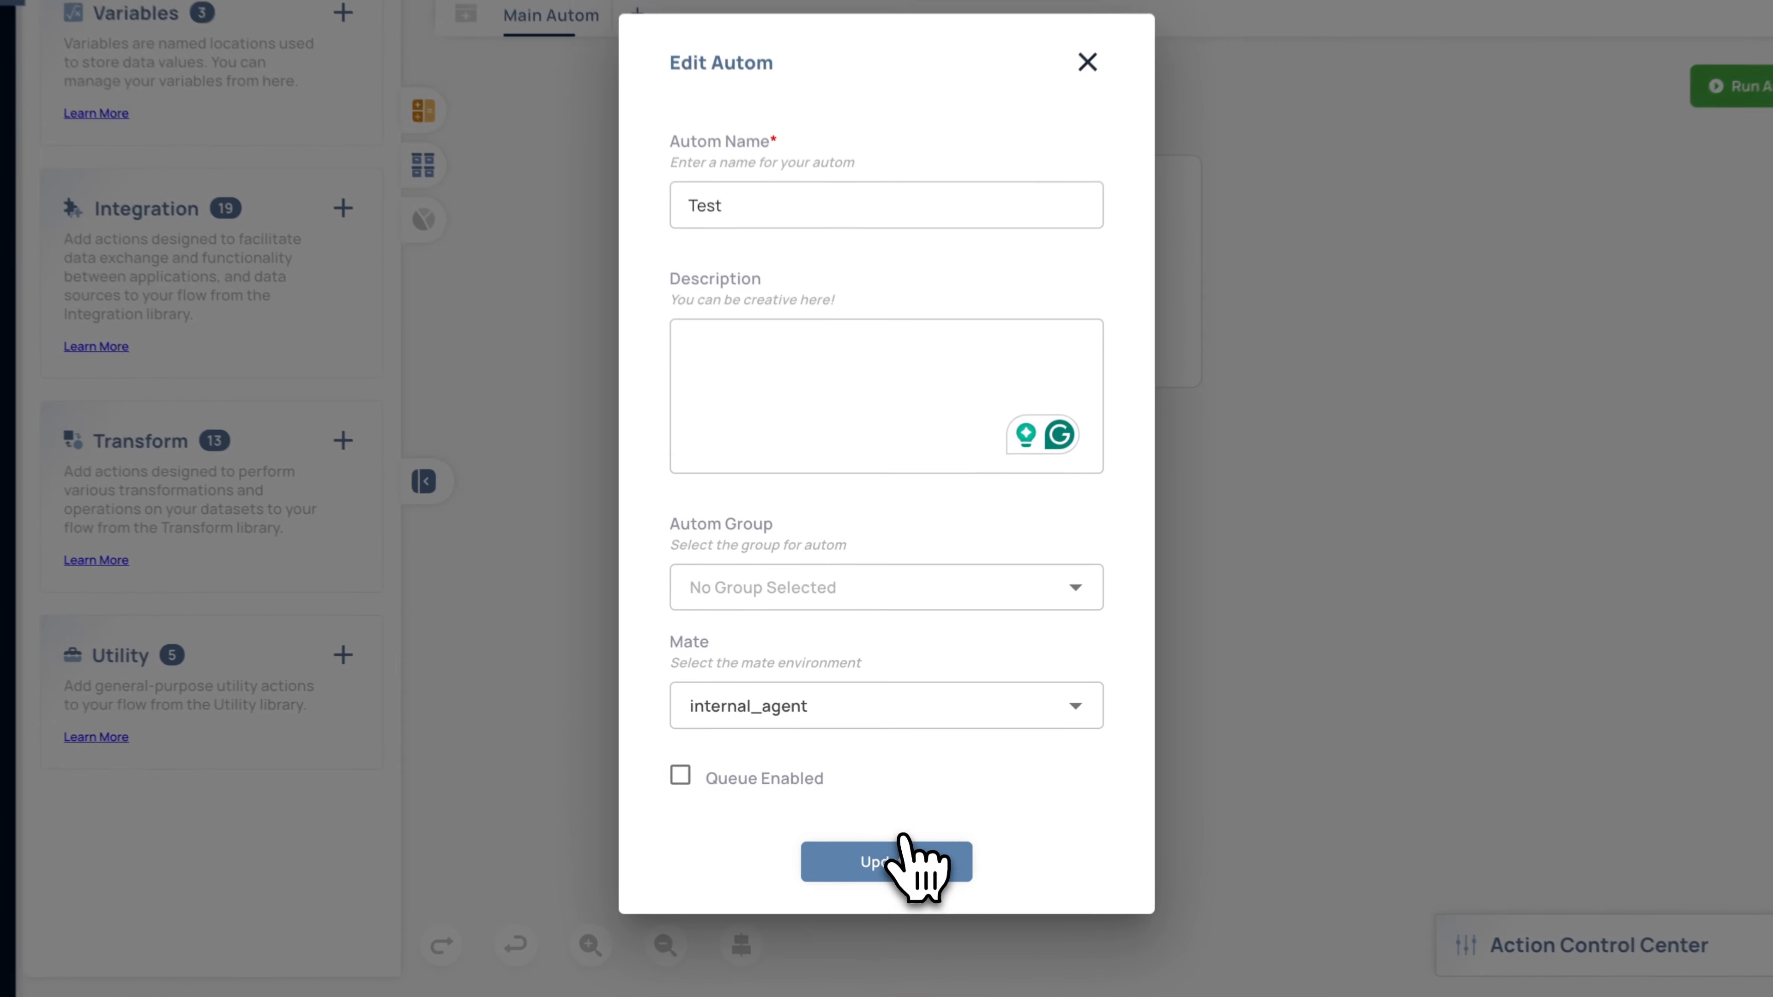
left_click(904, 861)
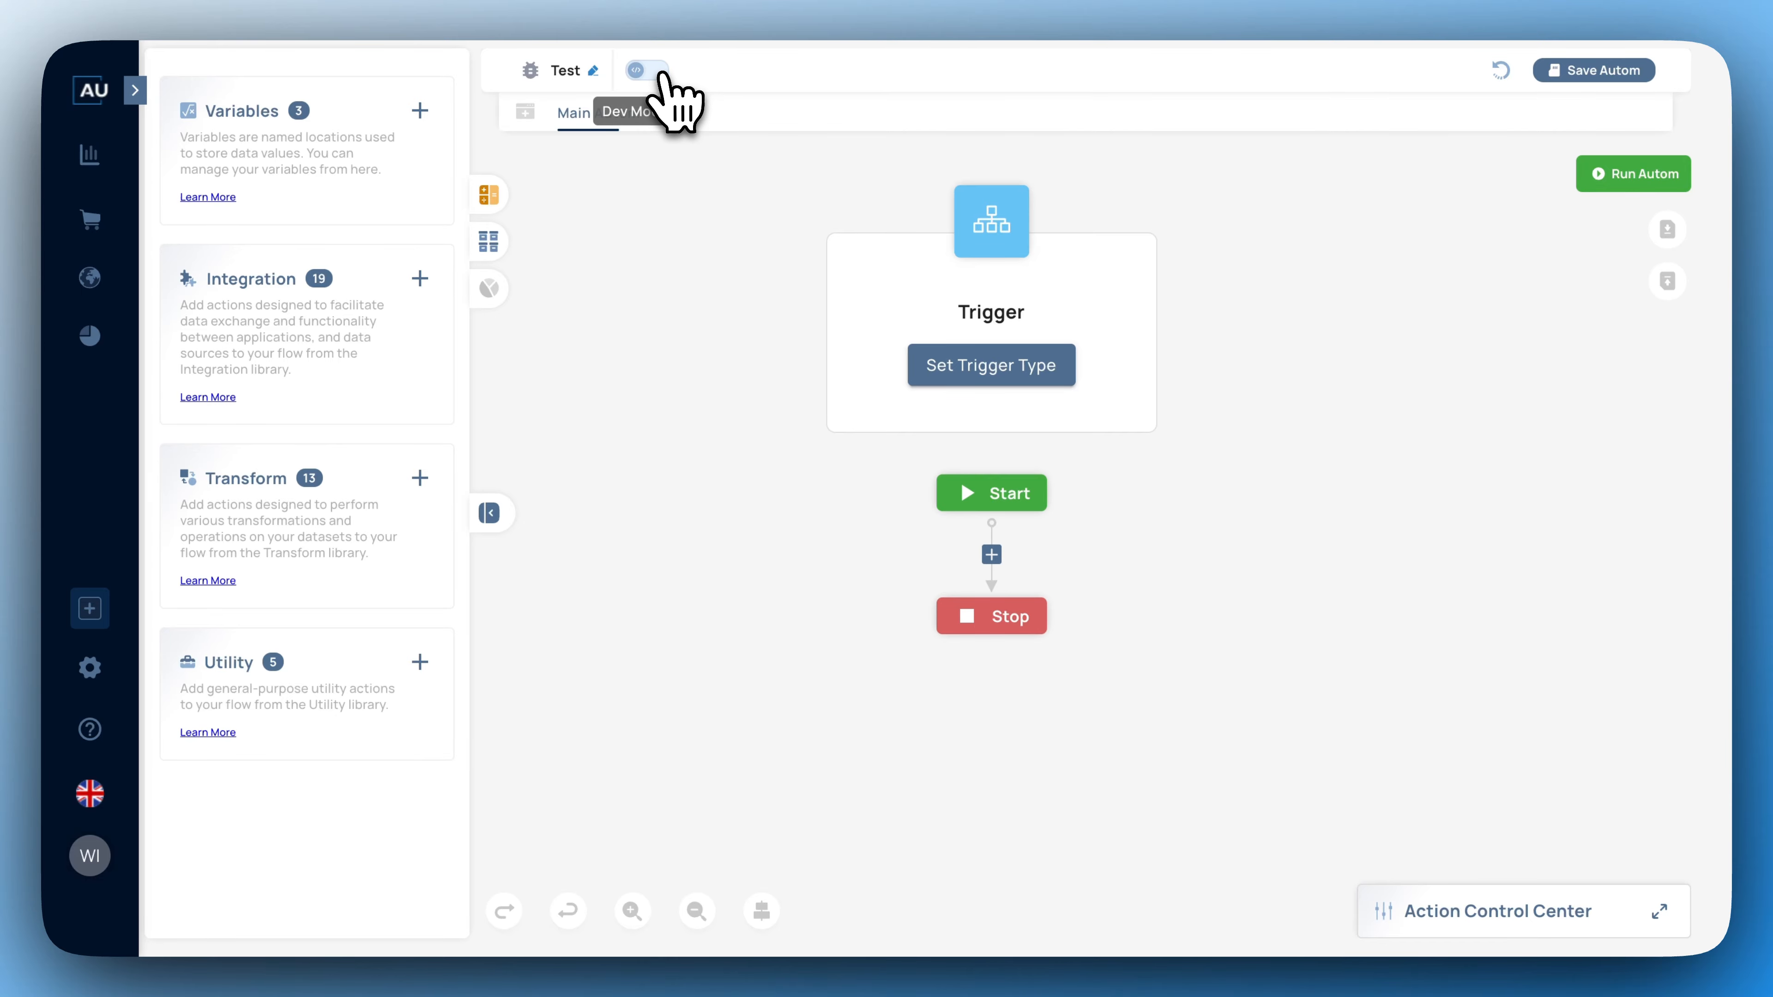
- Turn on Dev Mode for the Test autom and view its Library Insights, closing them when done
left_click(659, 70)
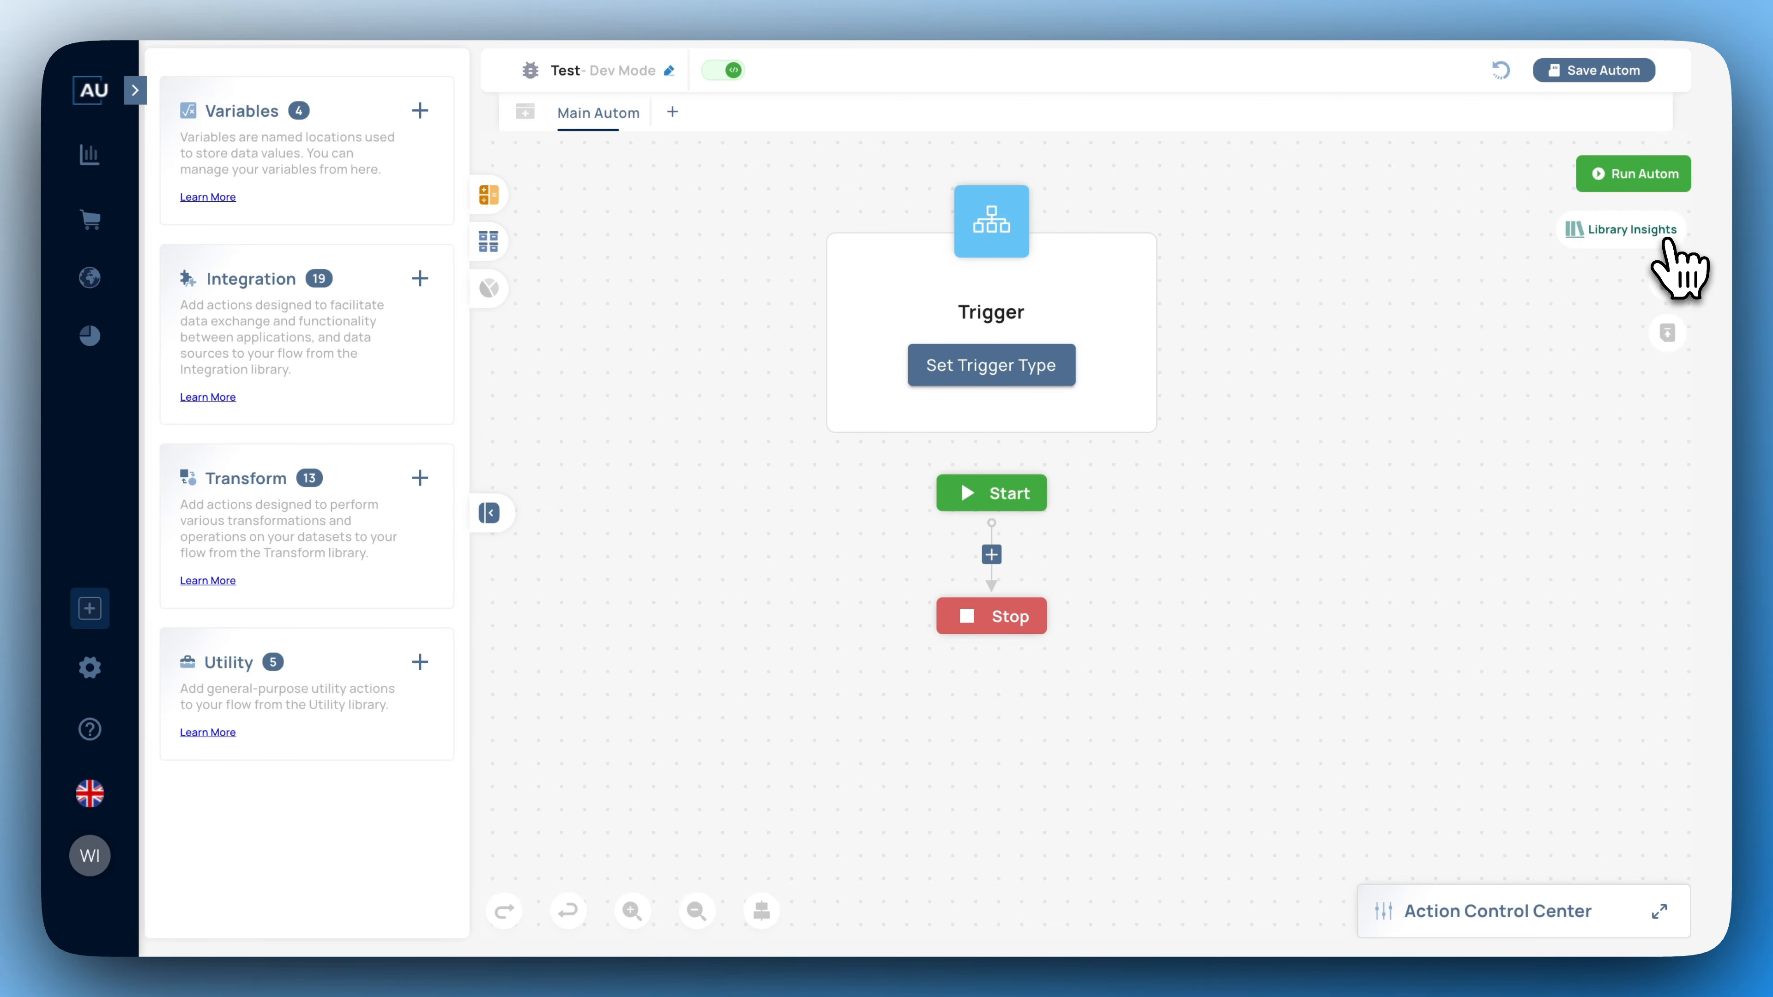
left_click(1665, 241)
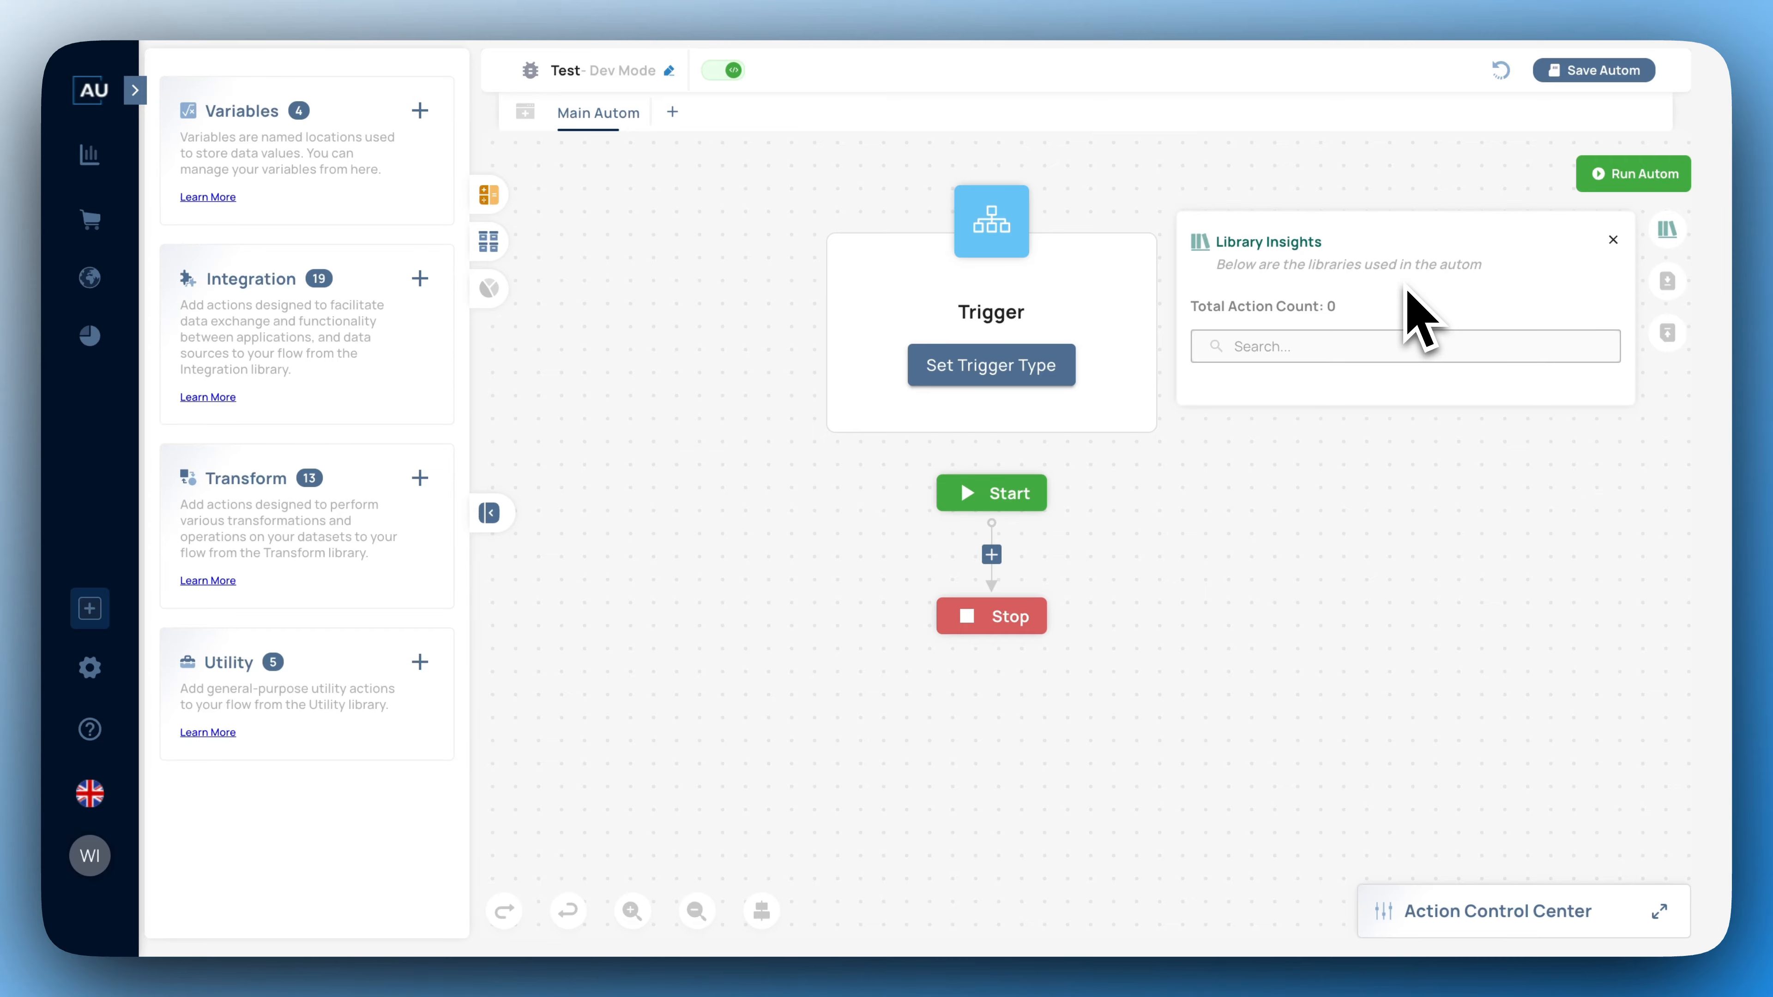
left_click(1613, 239)
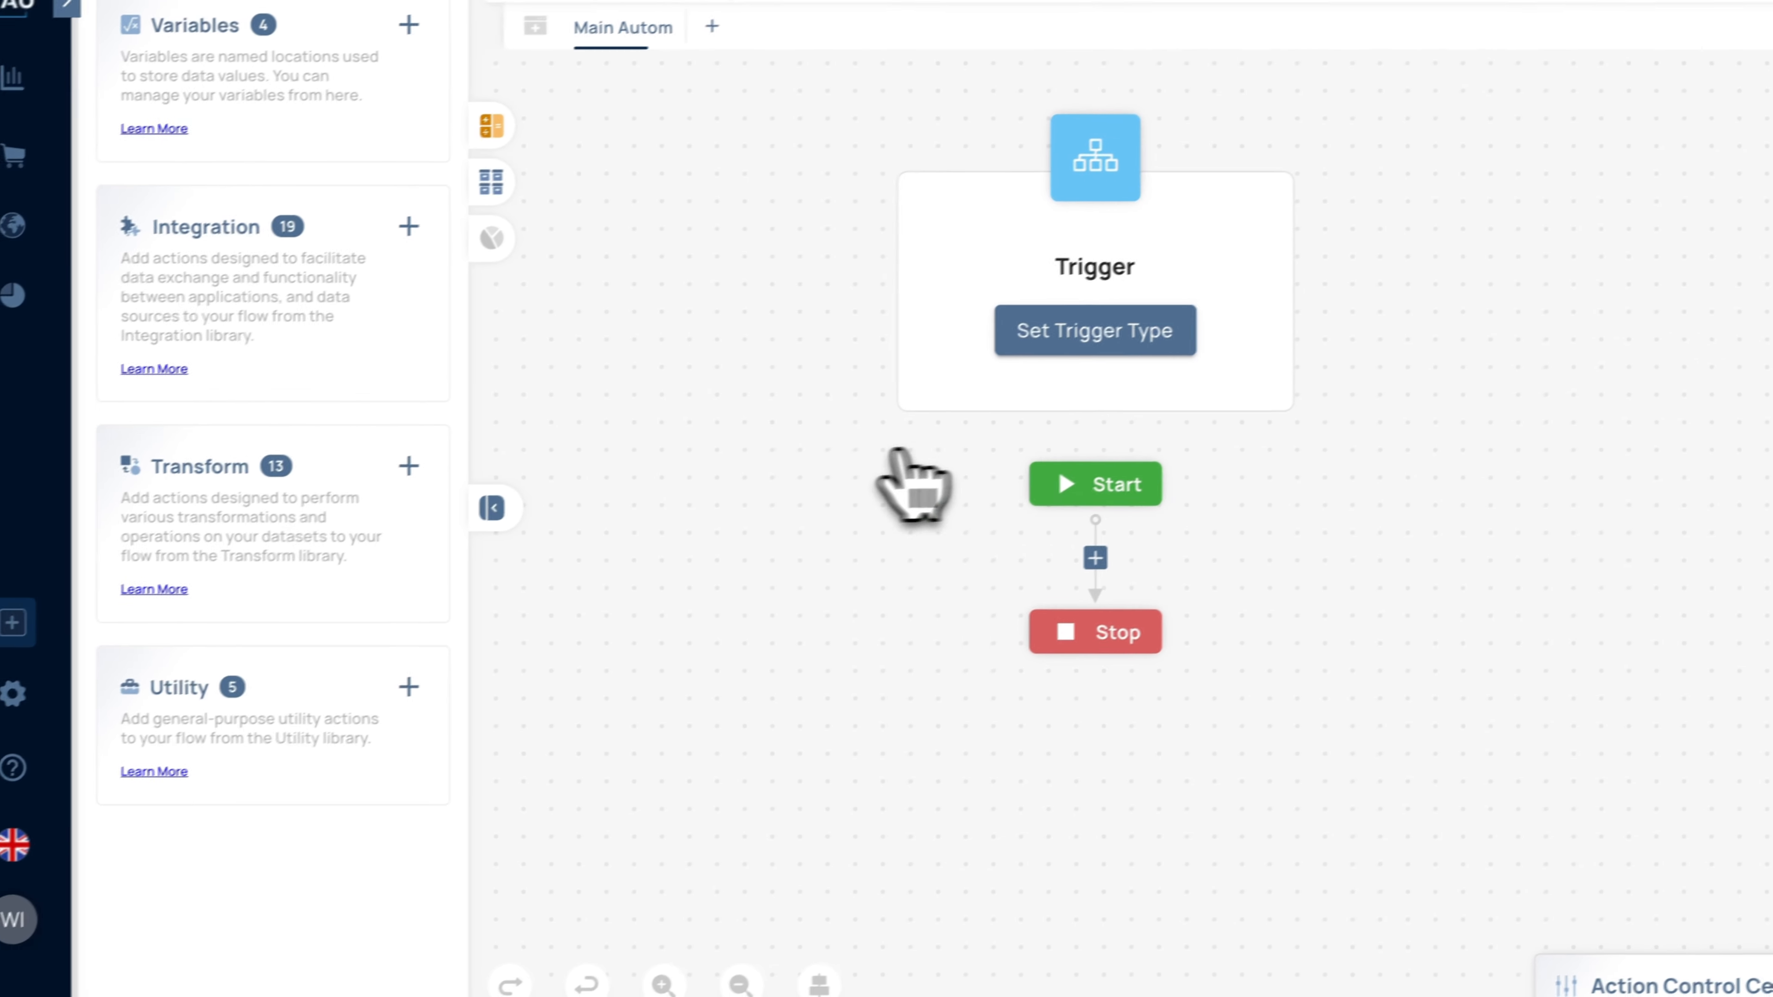
- Place the ServiceNow Create Record with Base Tables action from the Integration library between Start and Stop and minimize the Action Control Center
left_click(408, 225)
scroll(331, 552, "down", 8)
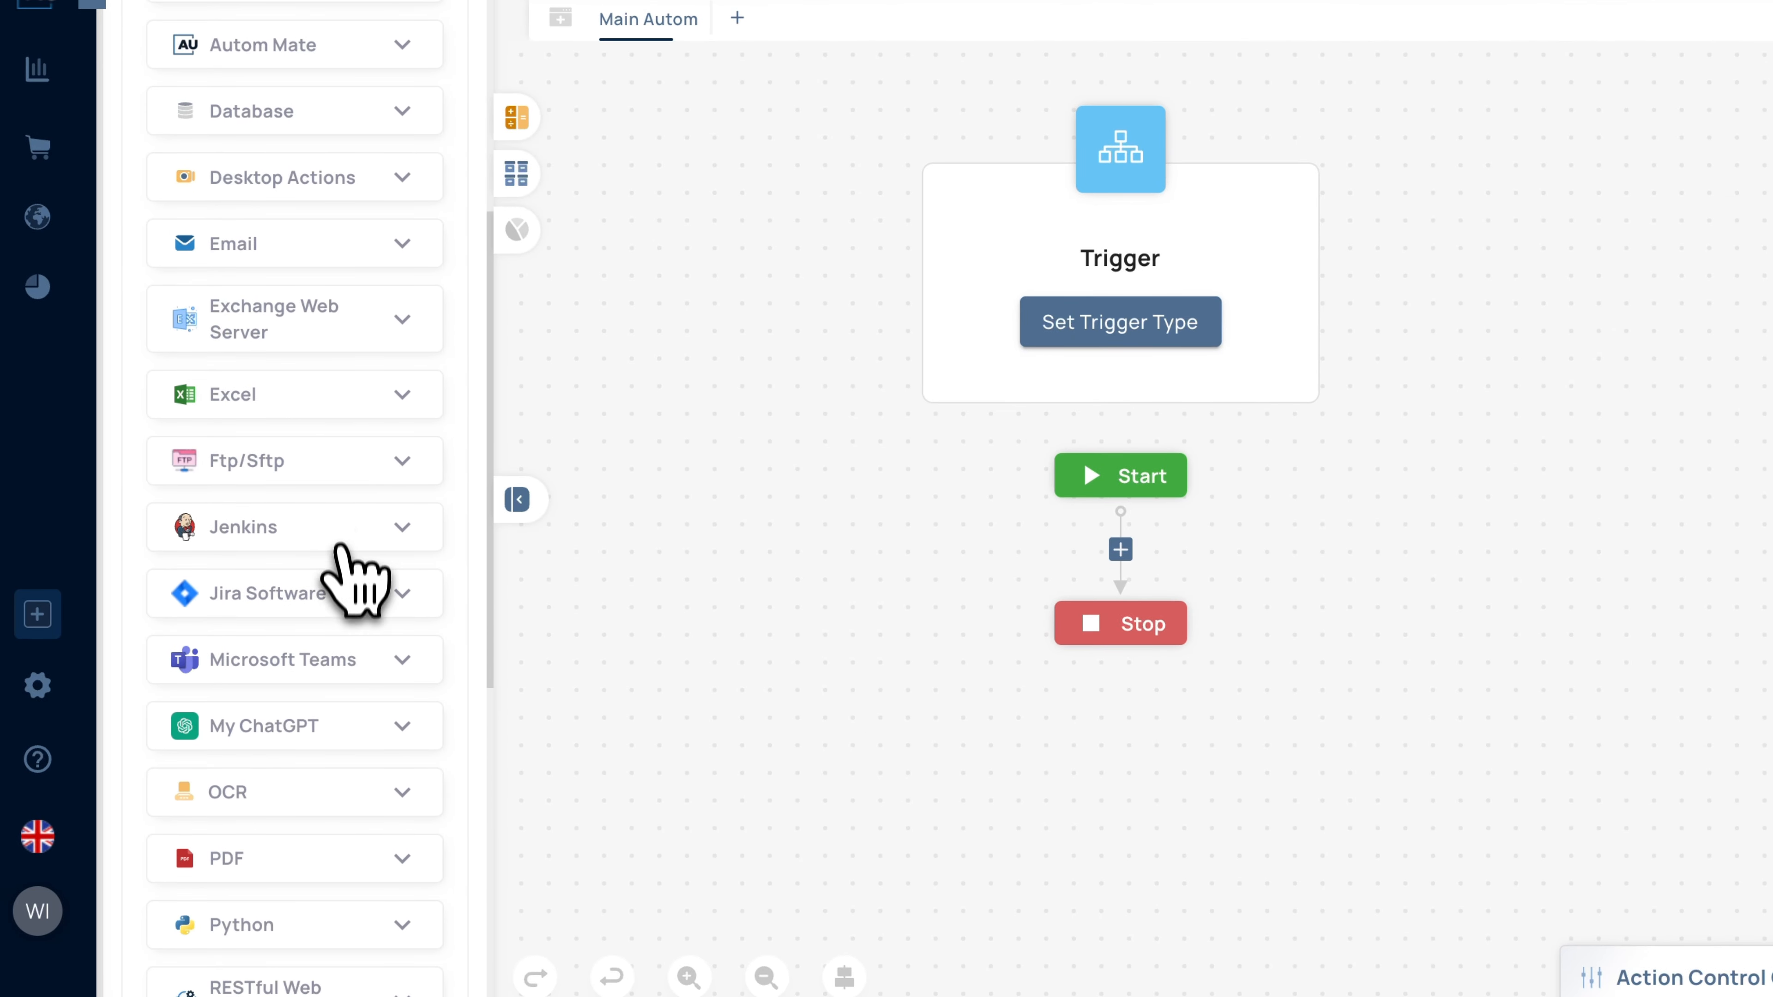
scroll(342, 572, "down", 5)
left_click(412, 882)
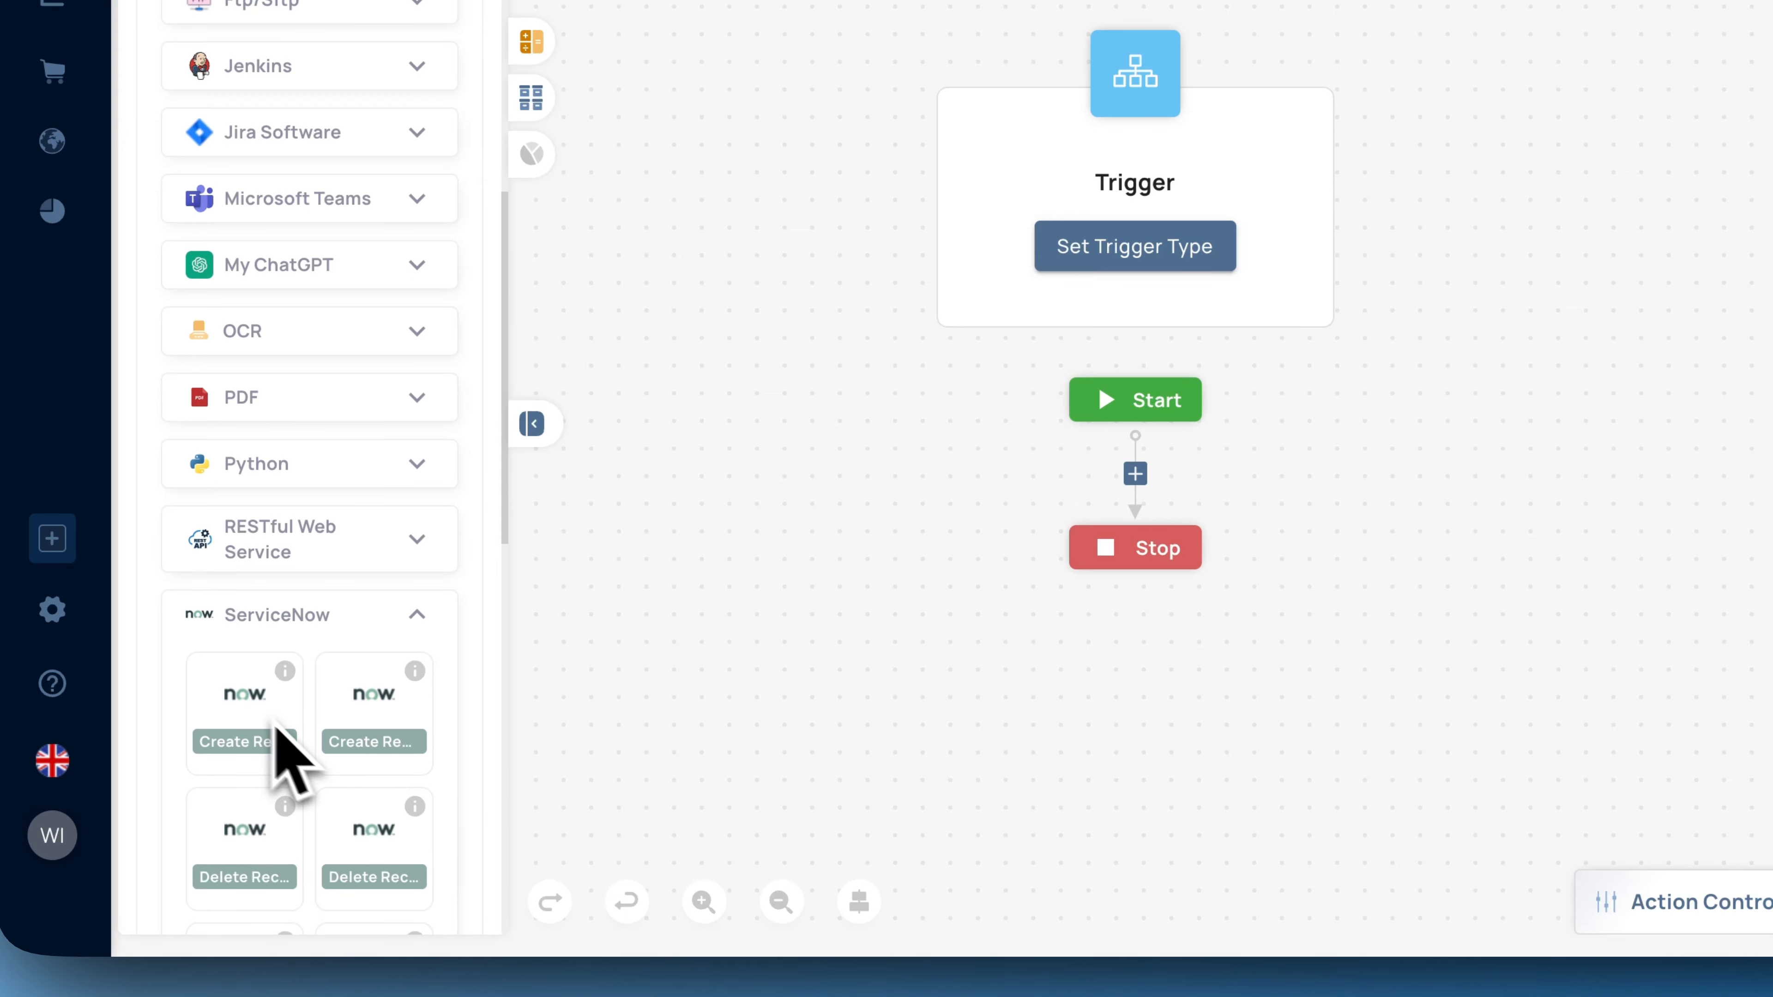
left_click_drag(276, 726, 1126, 483)
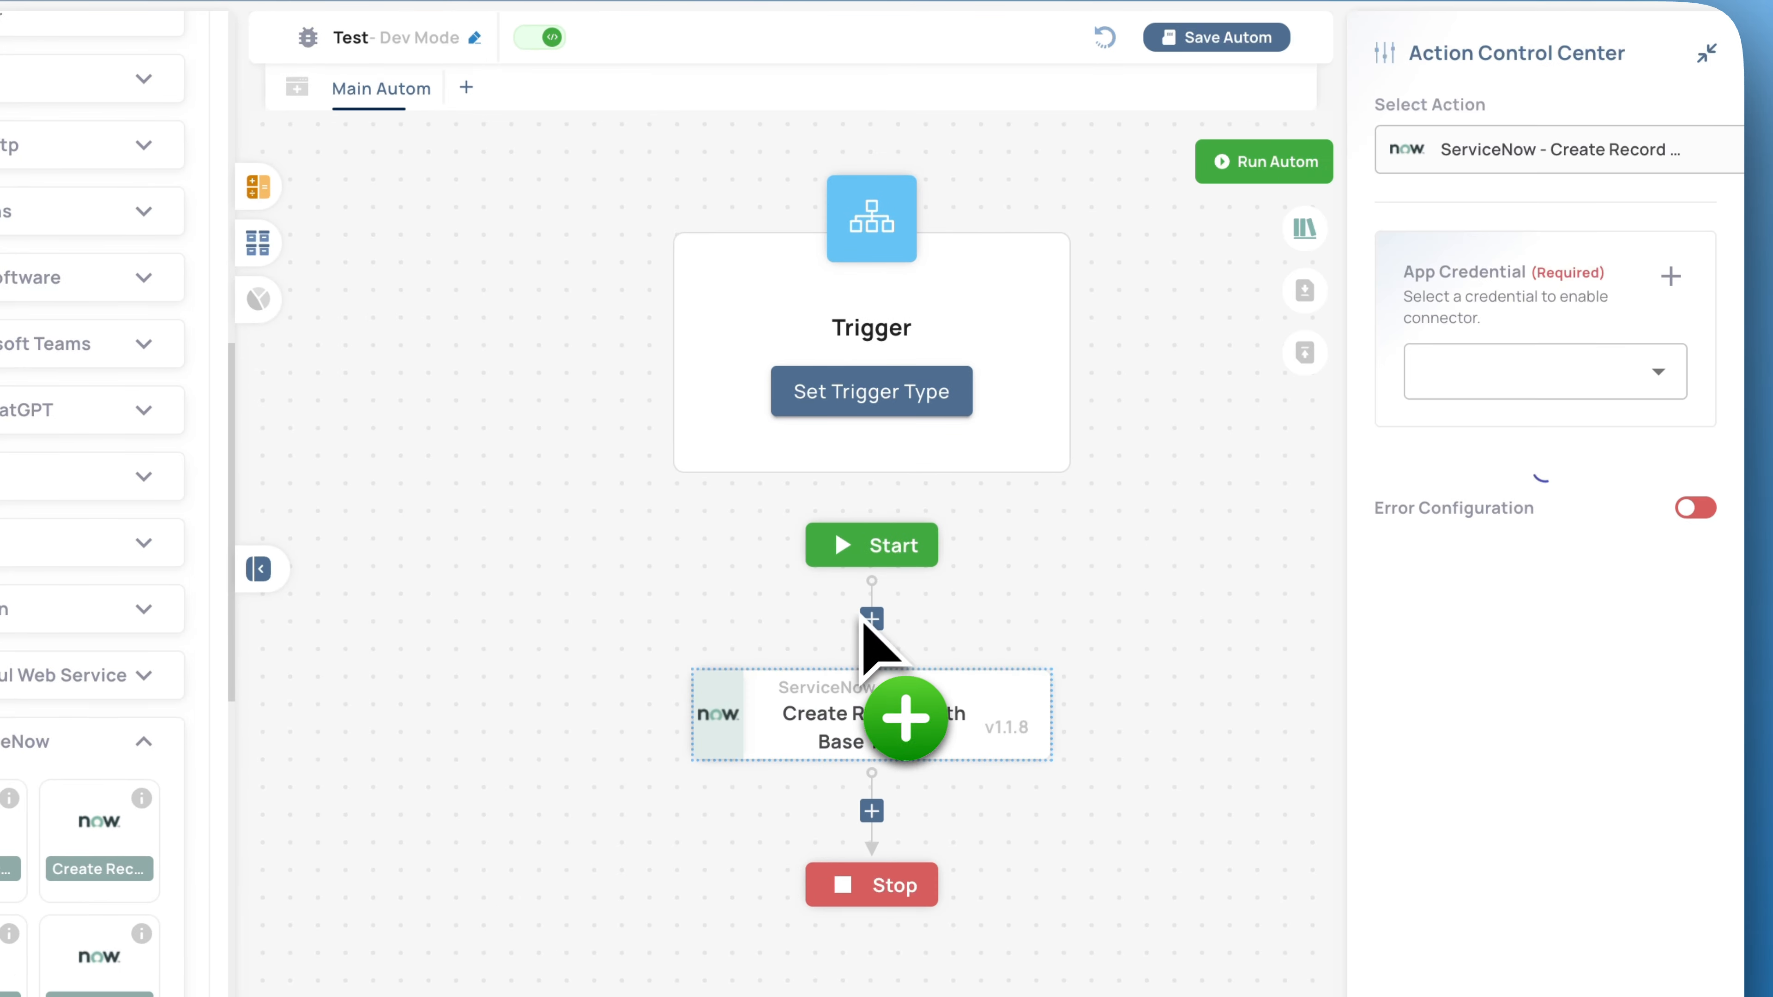
left_click(1706, 52)
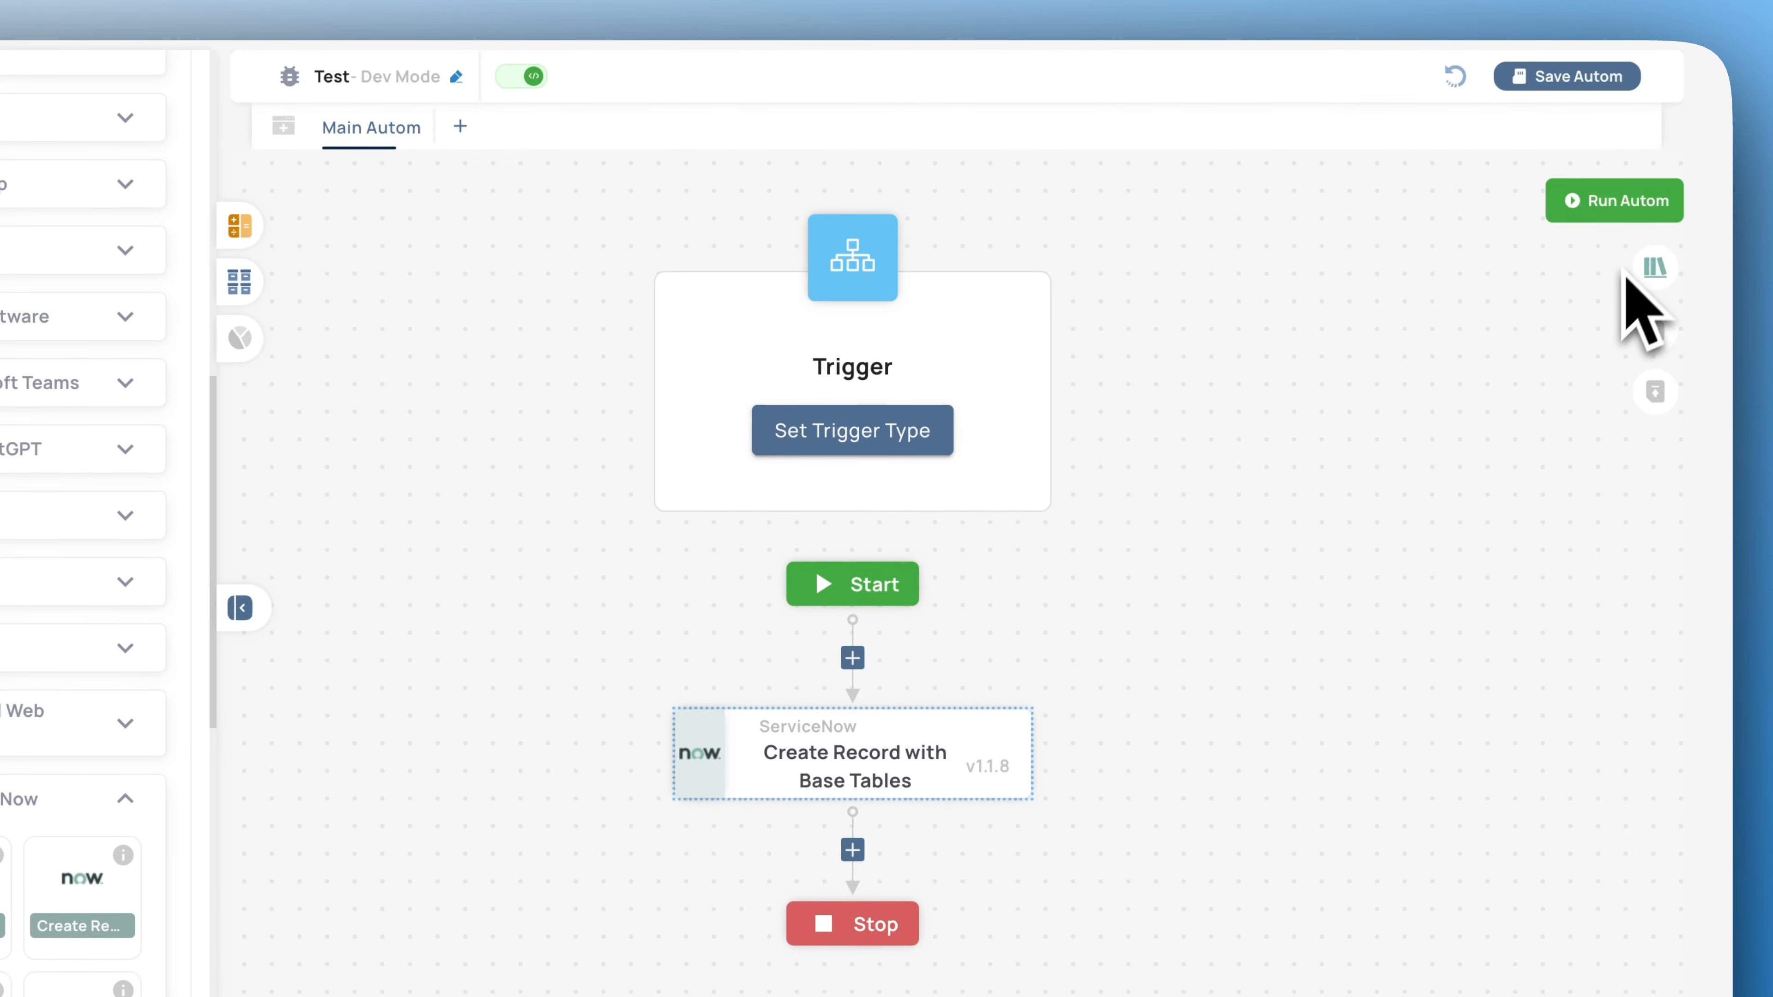
- Review the libraries used by the flow in Library Insights and turn off Dev Mode
left_click(1651, 273)
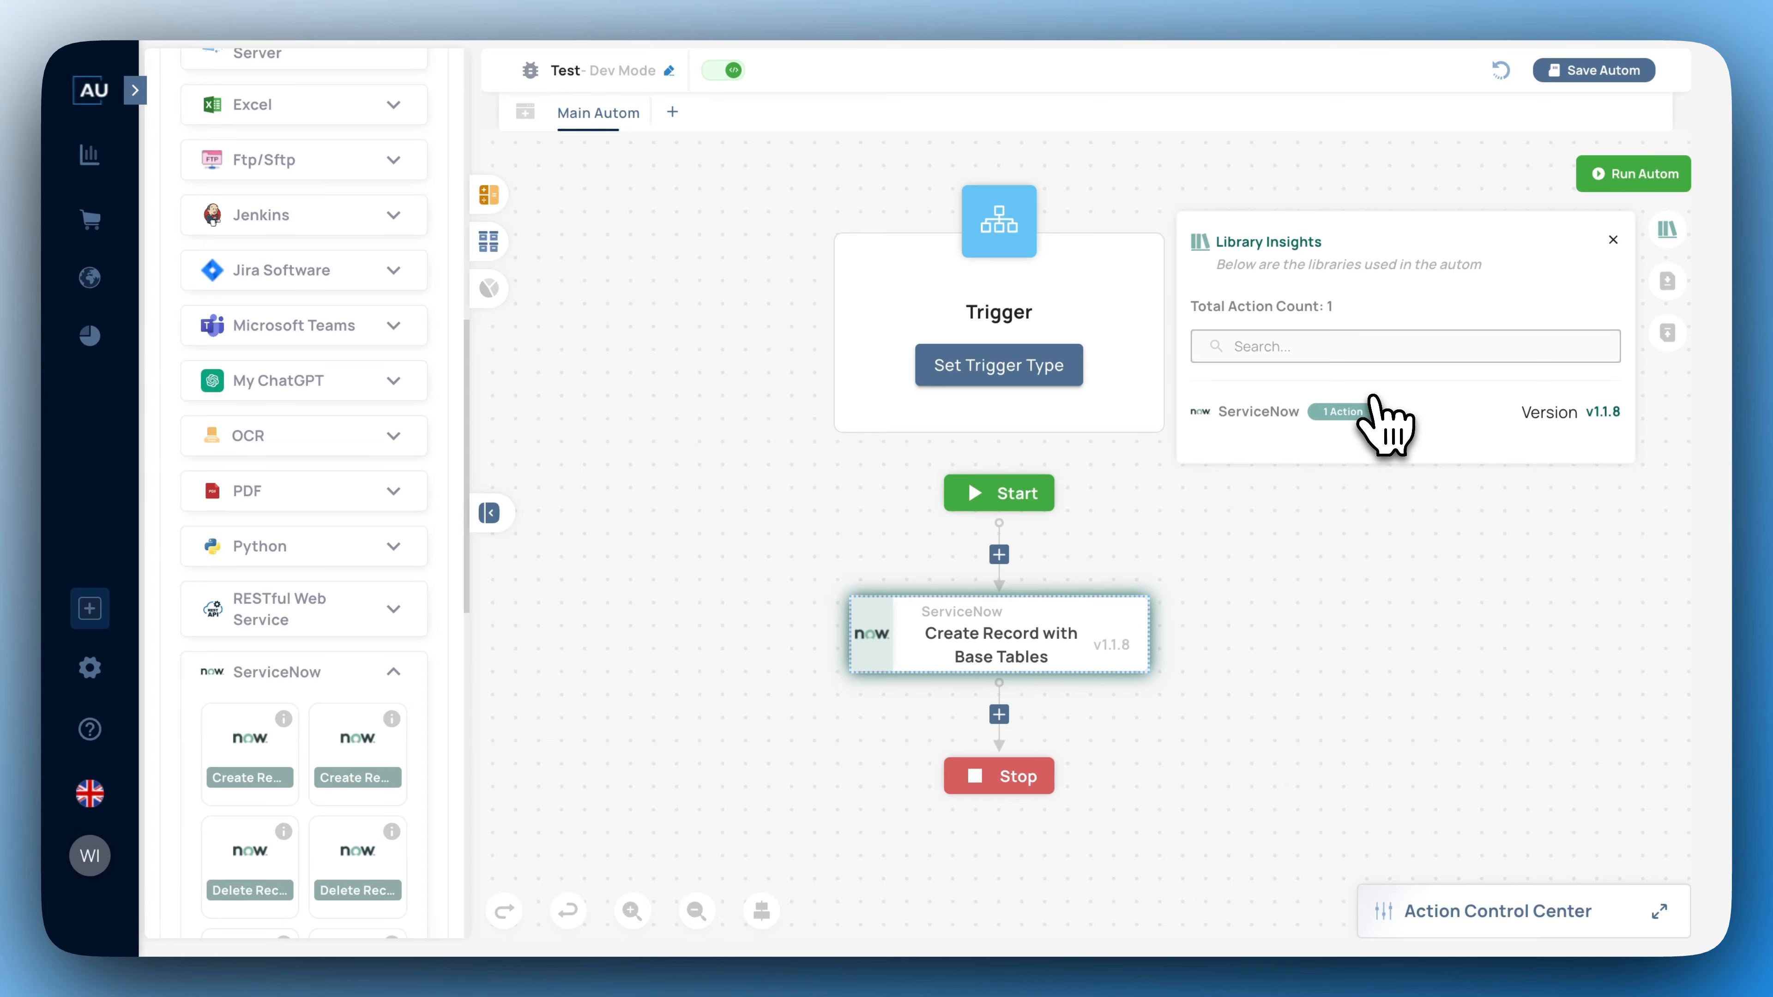
left_click(1613, 240)
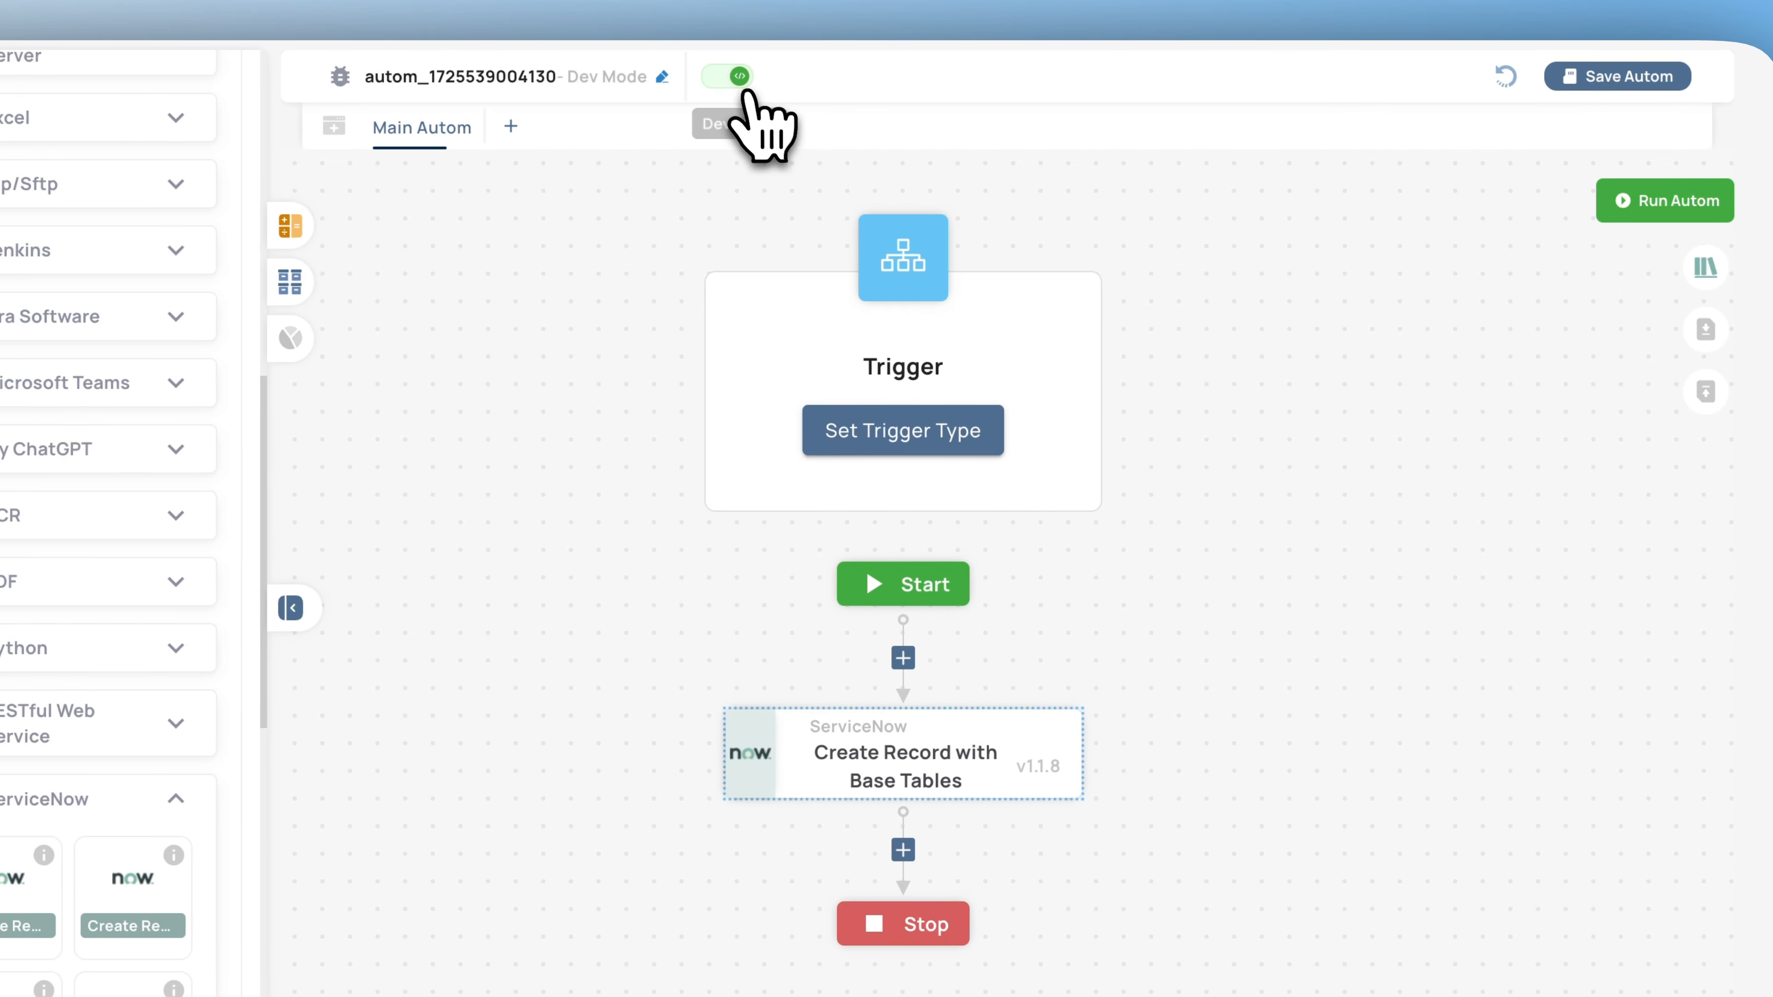
left_click(723, 70)
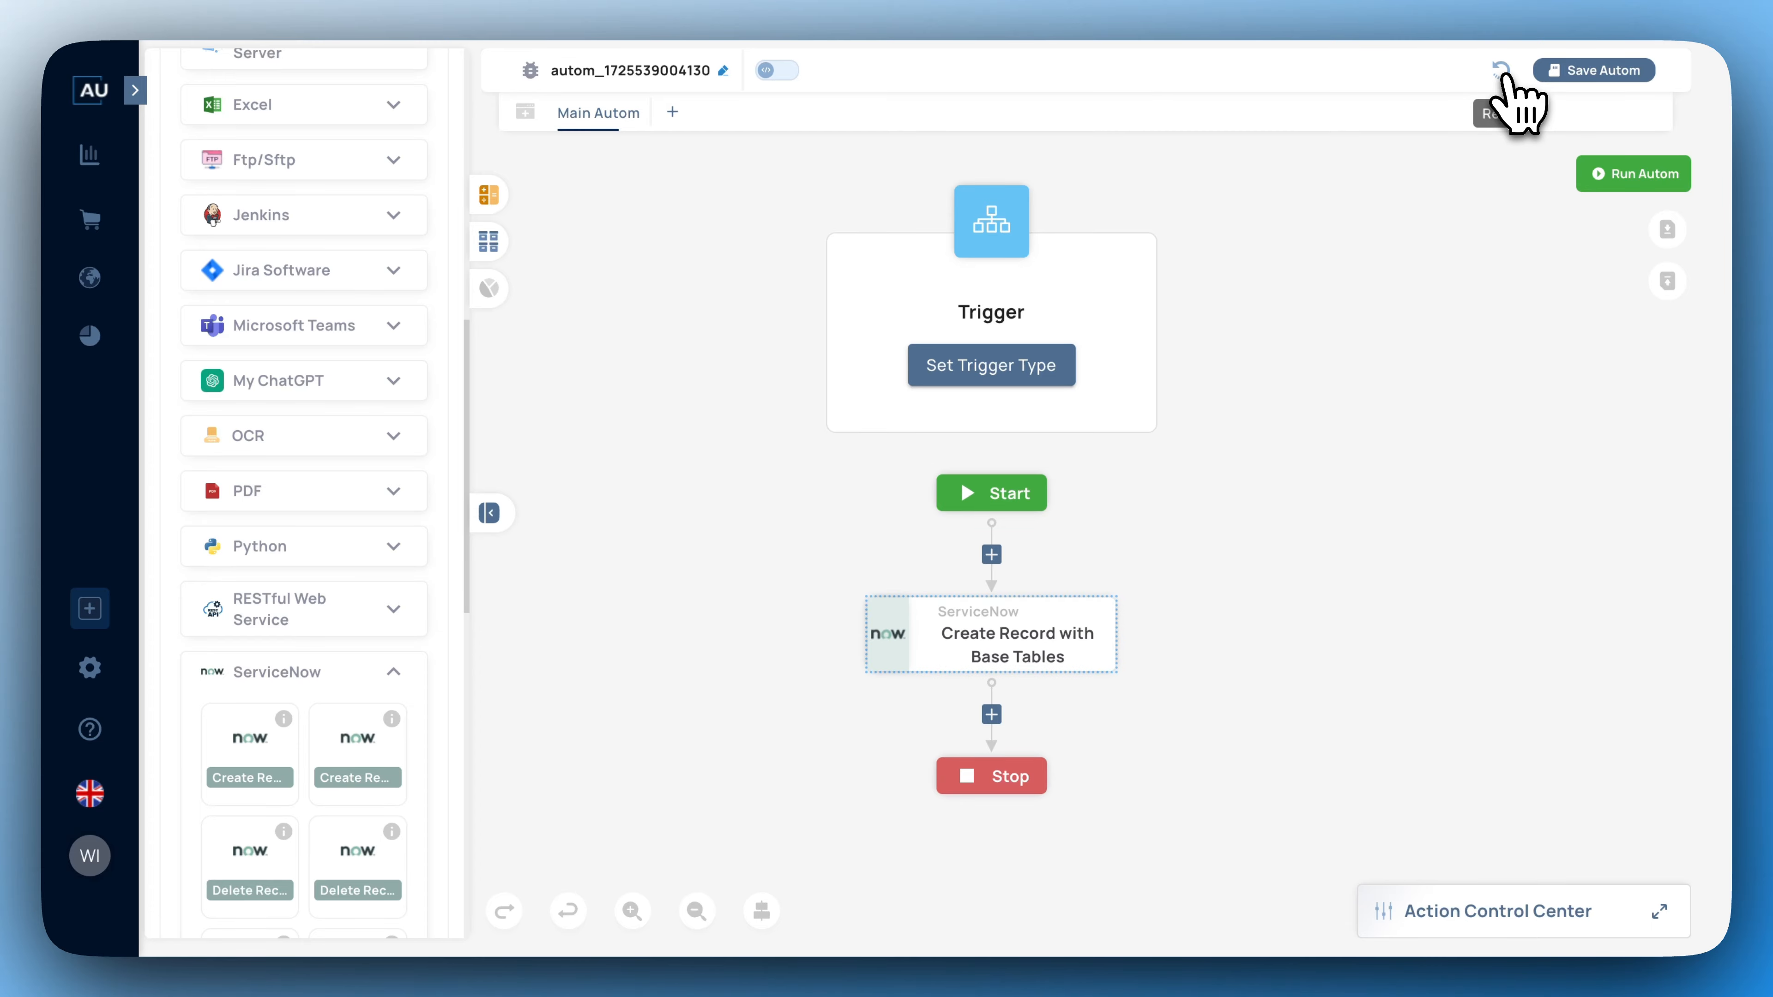
- Reset the flow to remove its ServiceNow action, and save the autom
left_click(1501, 70)
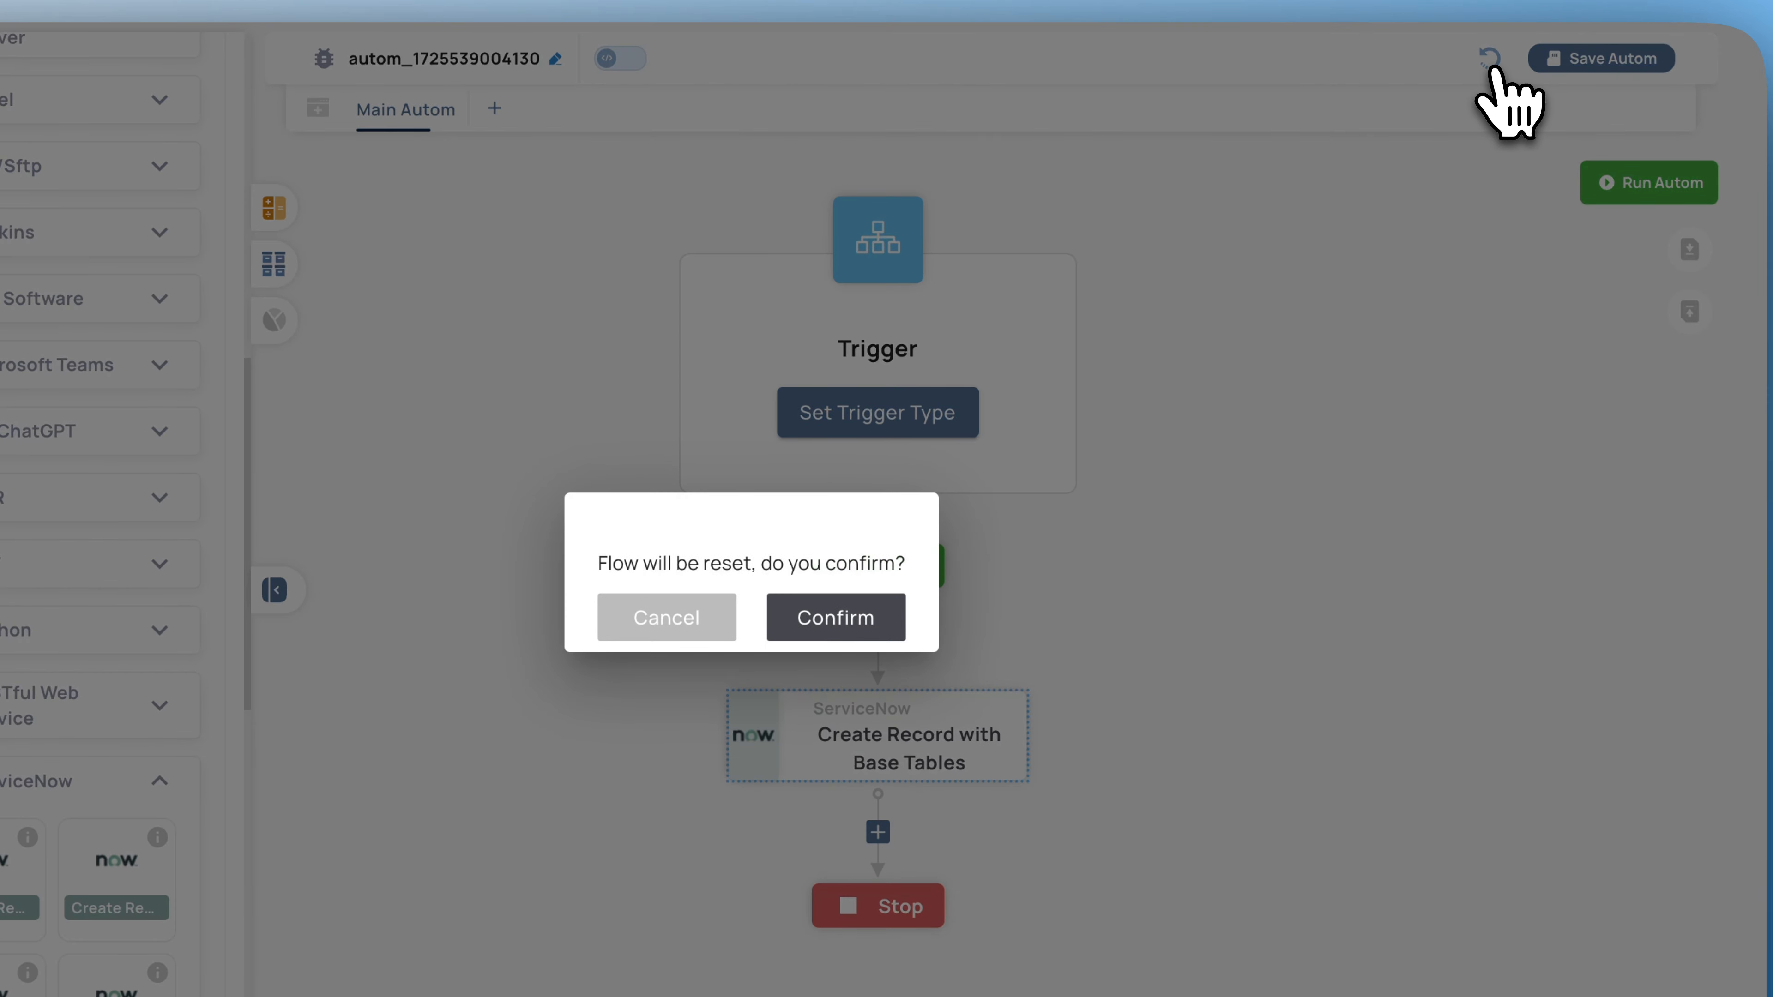
left_click(825, 617)
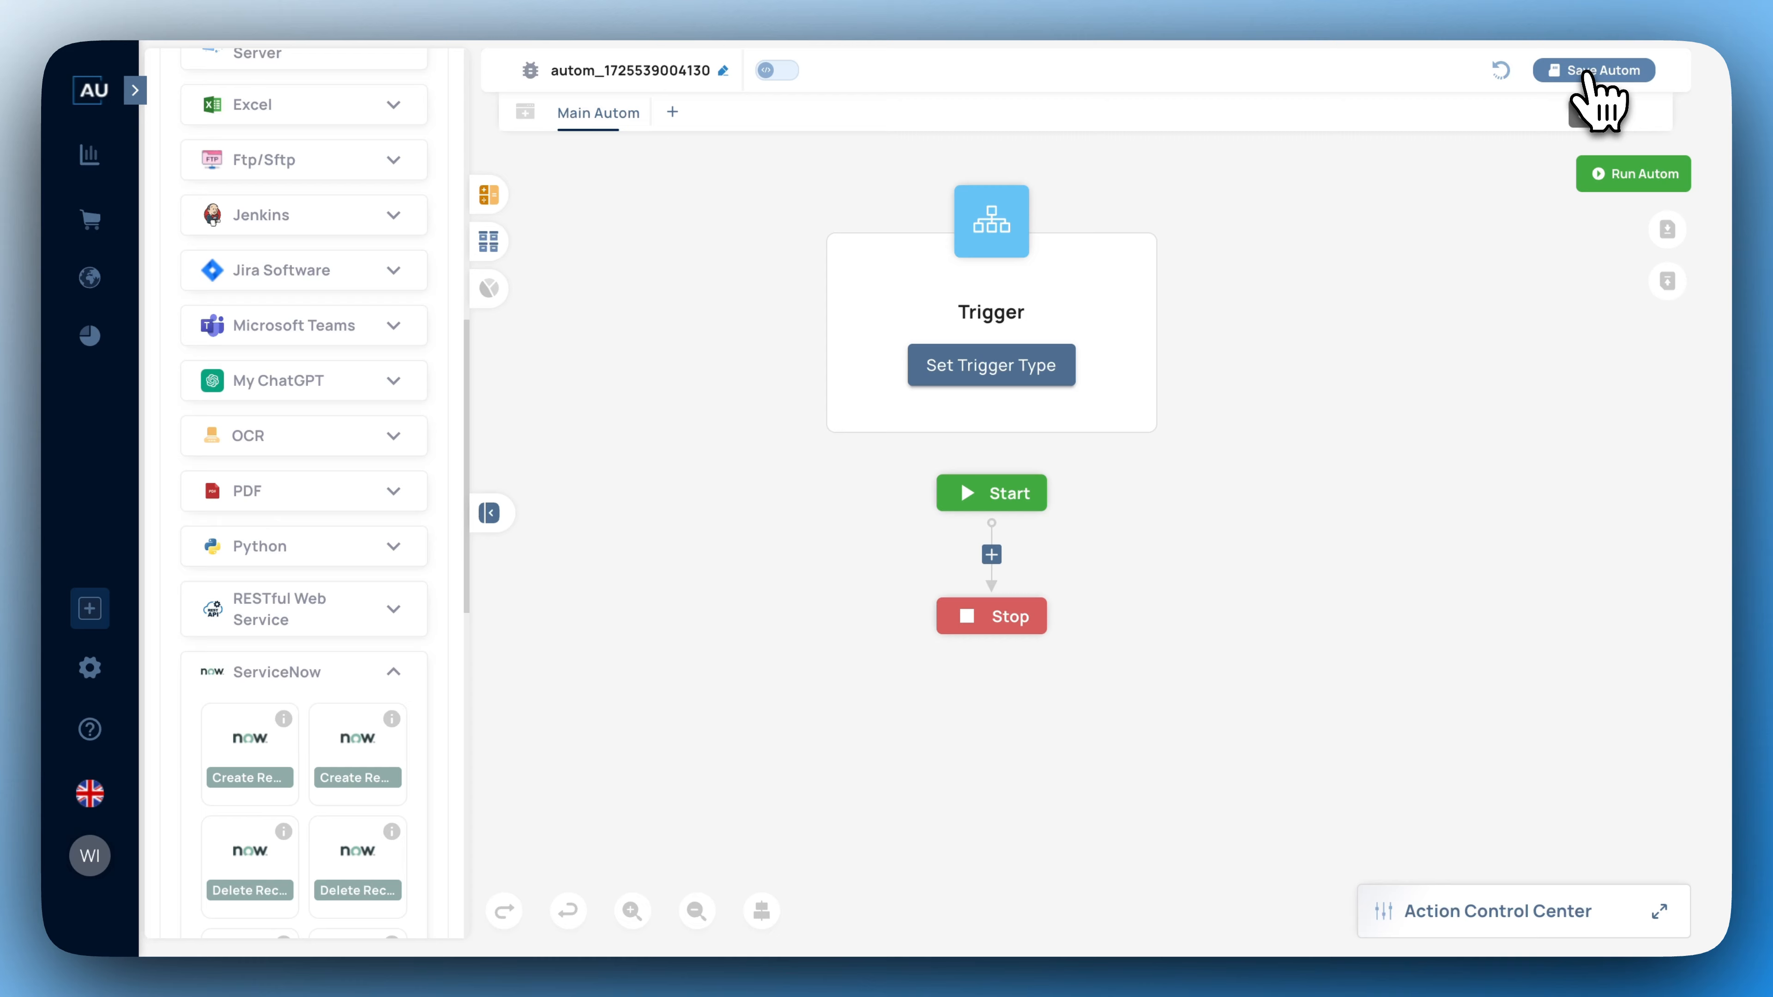
left_click(1586, 72)
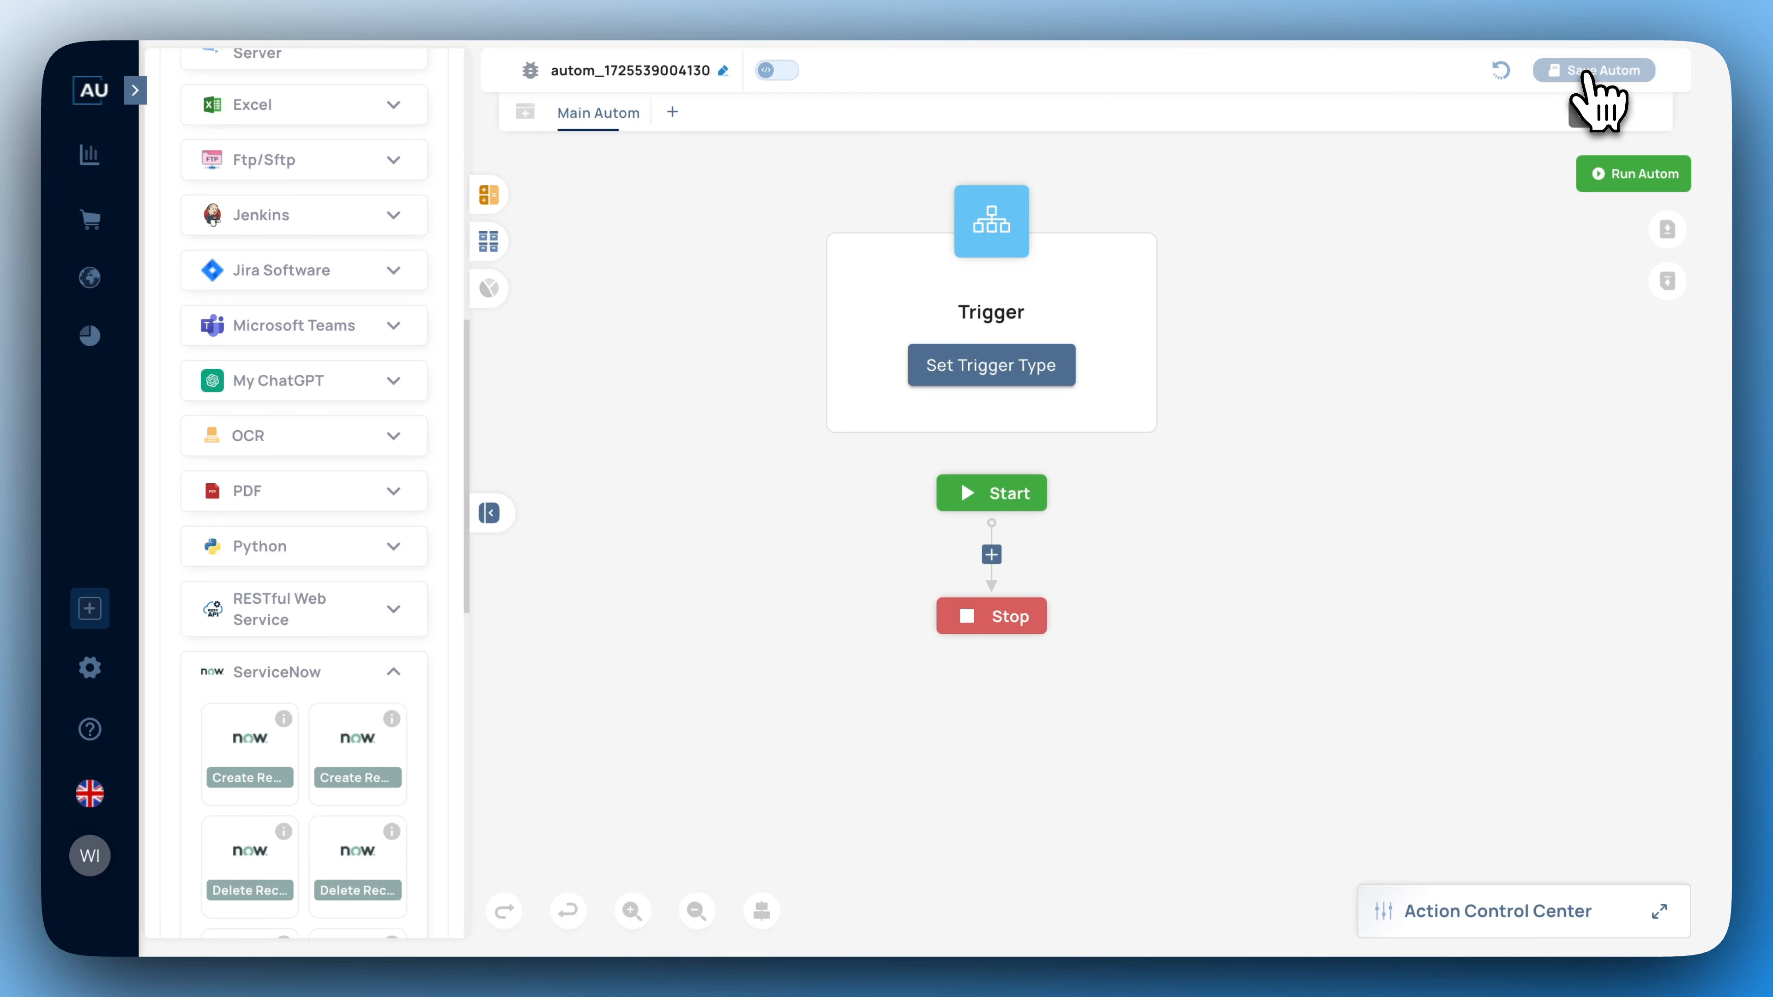